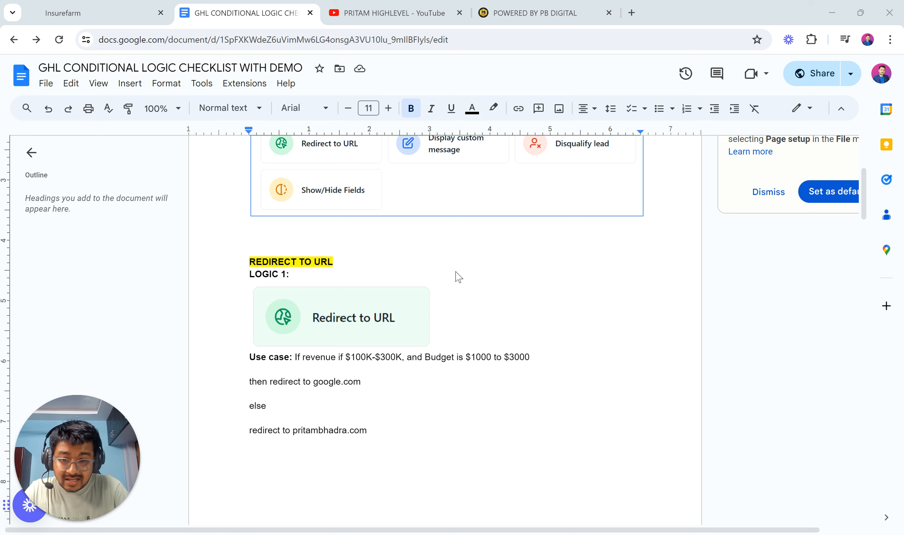
Look through the conditional logic checklist, the form being built, and the related website and YouTube channel
{"action": "scroll", "coordinate": [459, 277], "scroll_direction": "down", "scroll_amount": 4}
{"action": "scroll", "coordinate": [458, 276], "scroll_direction": "down", "scroll_amount": 9}
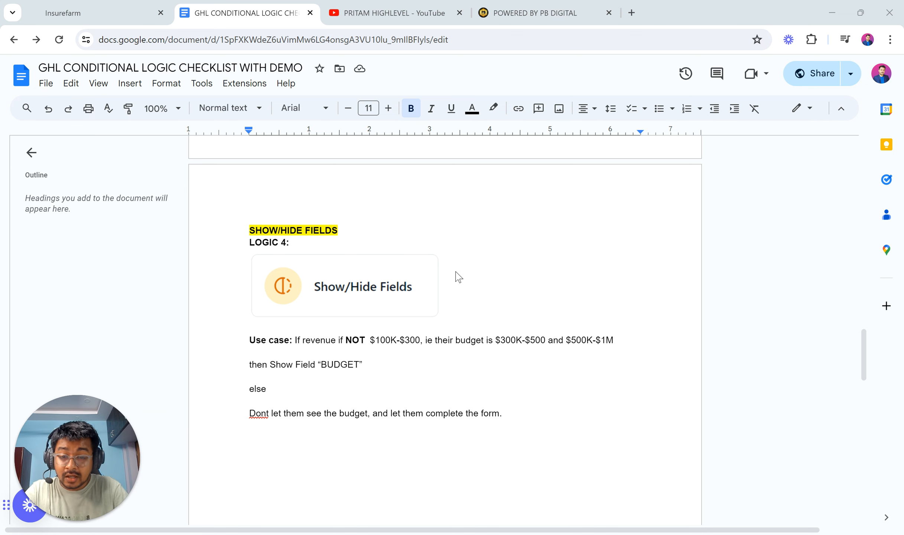
{"action": "scroll", "coordinate": [459, 276], "scroll_direction": "up", "scroll_amount": 20}
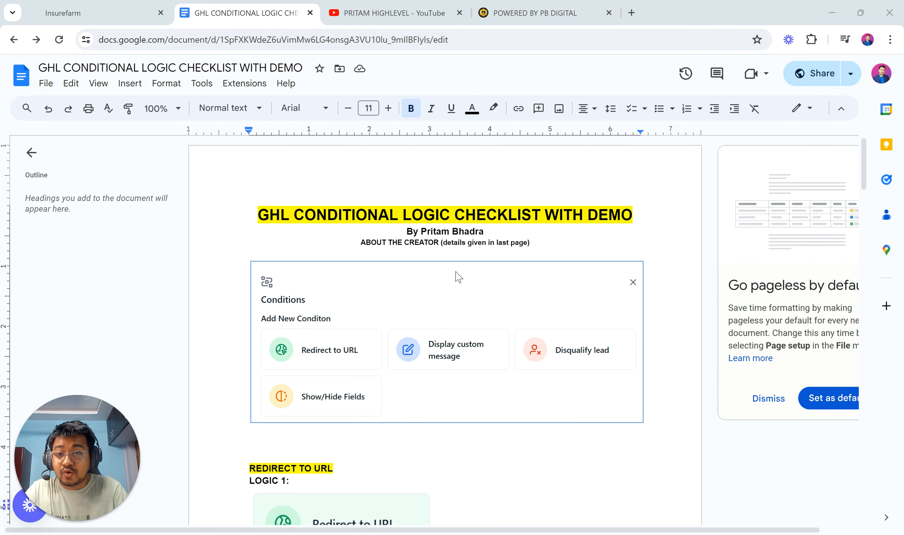
{"action": "left_click", "coordinate": [97, 7]}
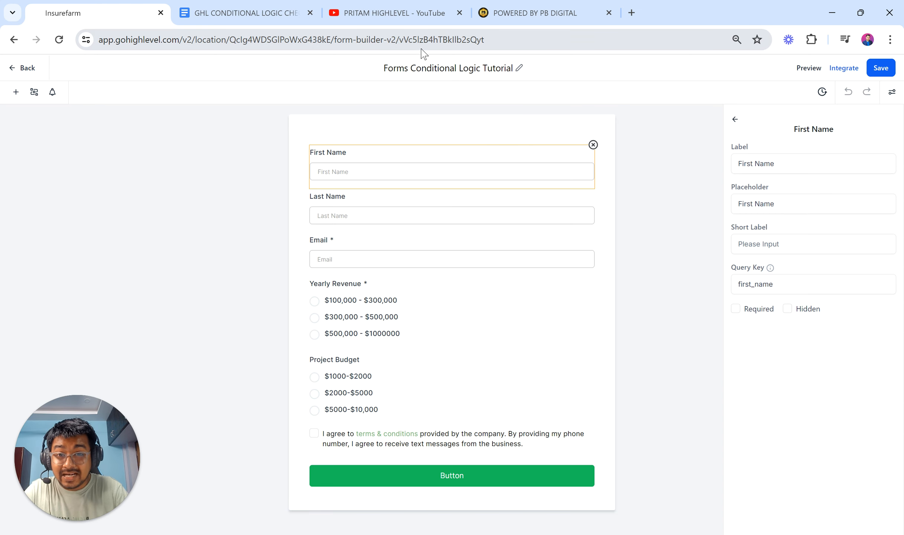
{"action": "left_click", "coordinate": [553, 5]}
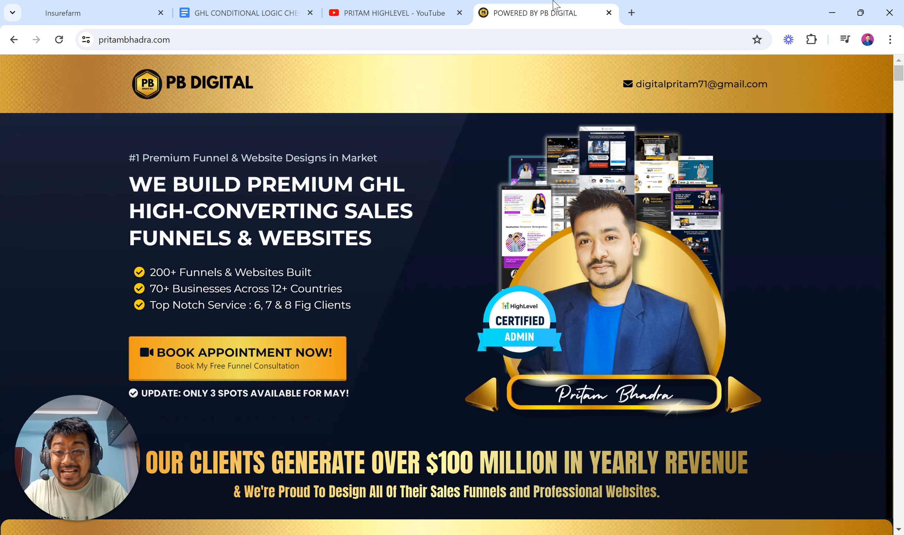
{"action": "left_click", "coordinate": [184, 34]}
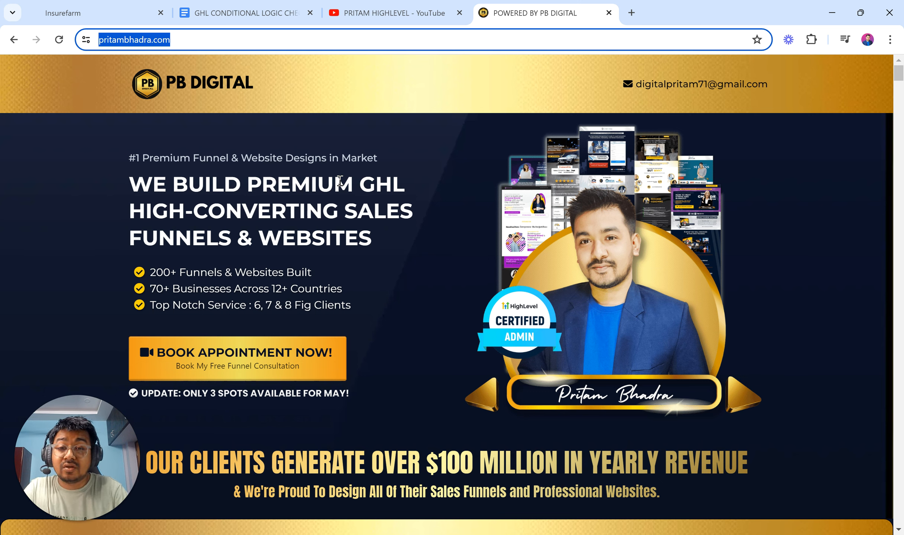
{"action": "left_click", "coordinate": [390, 12]}
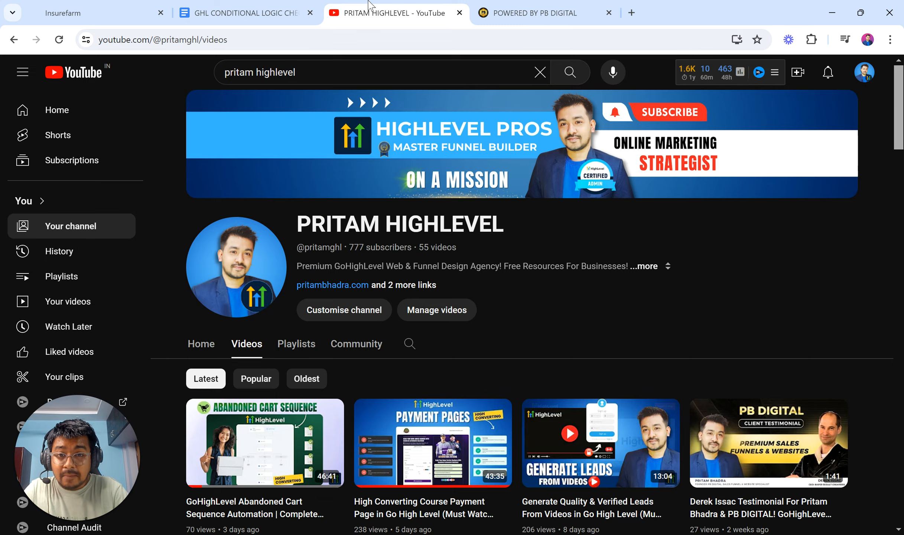
{"action": "left_click", "coordinate": [235, 4]}
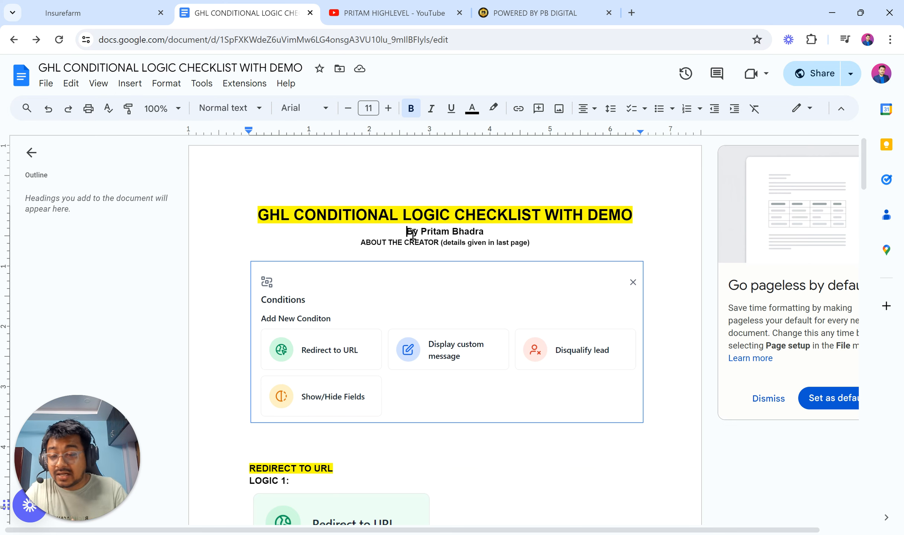
Switch to the HighLevel form builder and examine the form's fields, the custom field options, and the Yearly Revenue and Project Budget questions
{"action": "left_click", "coordinate": [121, 7]}
{"action": "left_click", "coordinate": [372, 210]}
{"action": "left_click", "coordinate": [346, 169]}
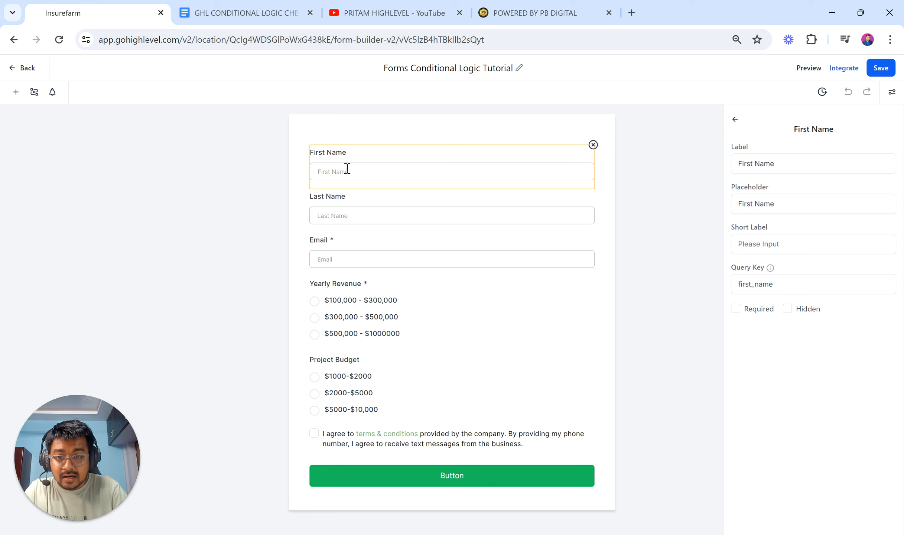
{"action": "left_click", "coordinate": [16, 92]}
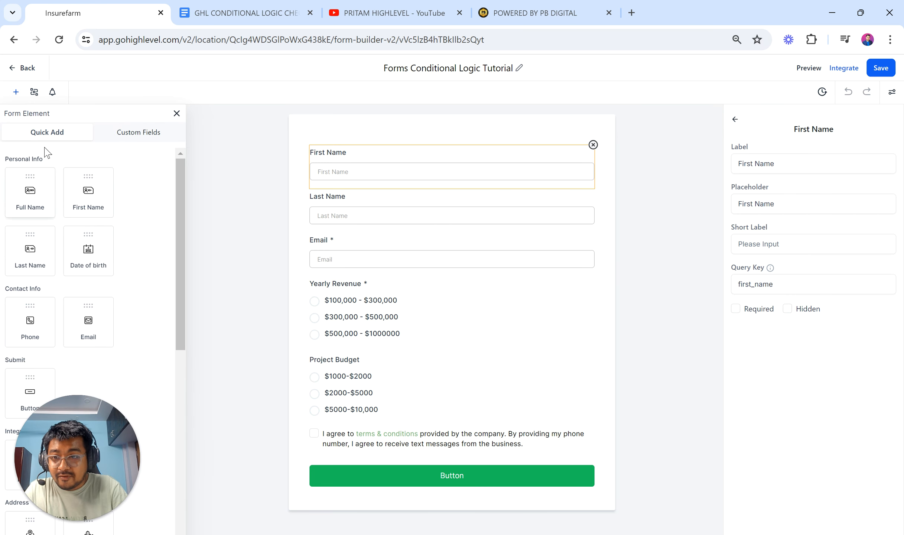
{"action": "left_click", "coordinate": [150, 132]}
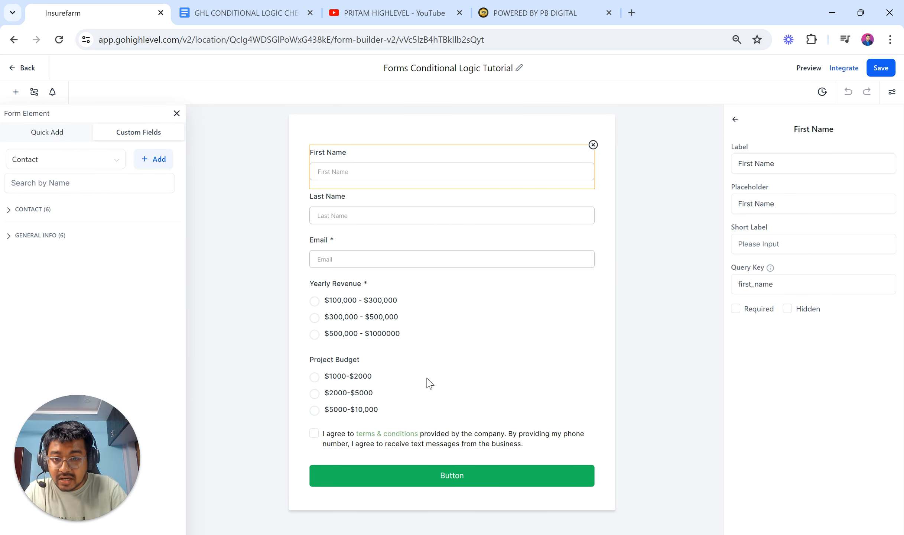
{"action": "left_click", "coordinate": [379, 321]}
{"action": "left_click", "coordinate": [367, 397]}
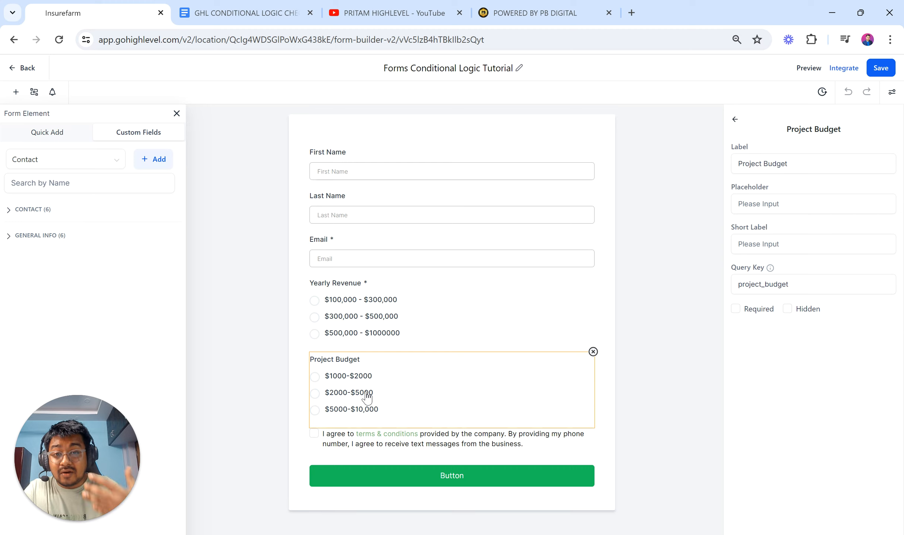
Switch to the YouTube channel and browse its video list for the form builder tutorial
{"action": "left_click", "coordinate": [339, 9]}
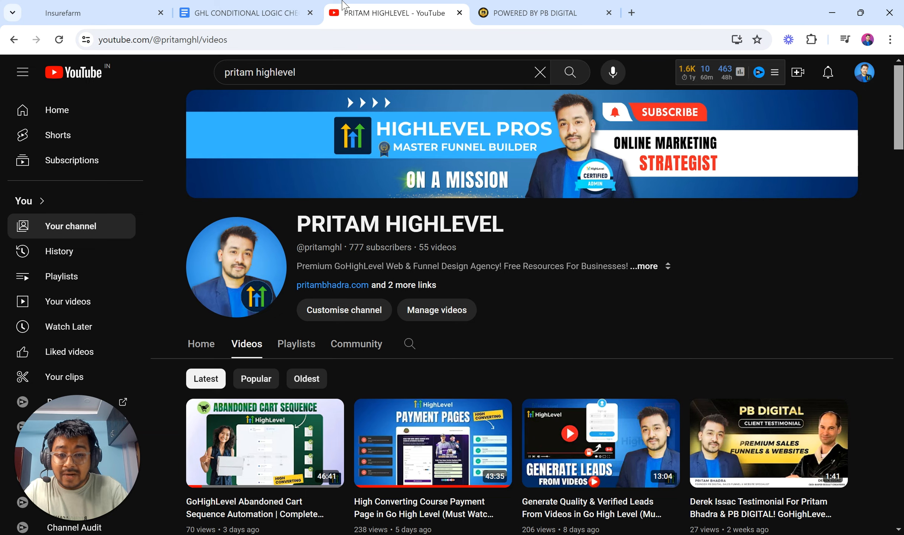
{"action": "scroll", "coordinate": [500, 424], "scroll_direction": "down", "scroll_amount": 20}
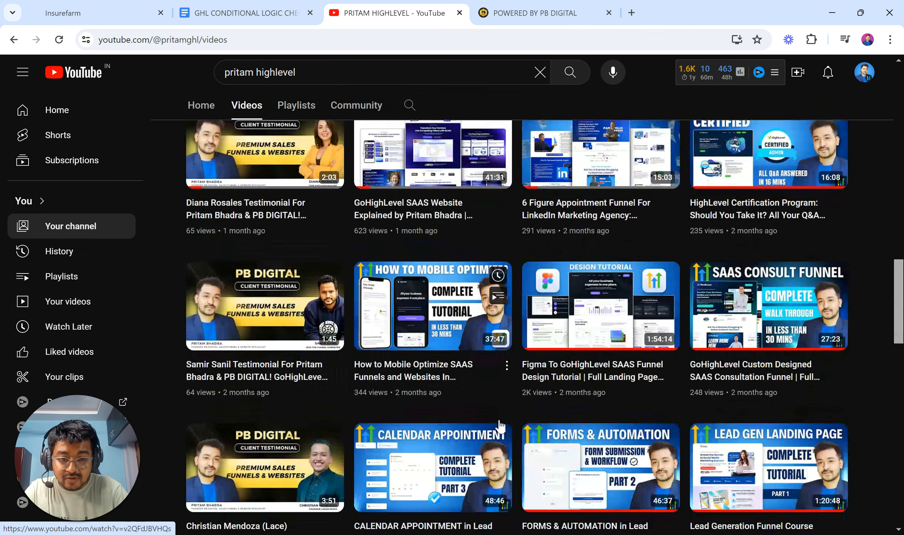
{"action": "scroll", "coordinate": [500, 426], "scroll_direction": "up", "scroll_amount": 8}
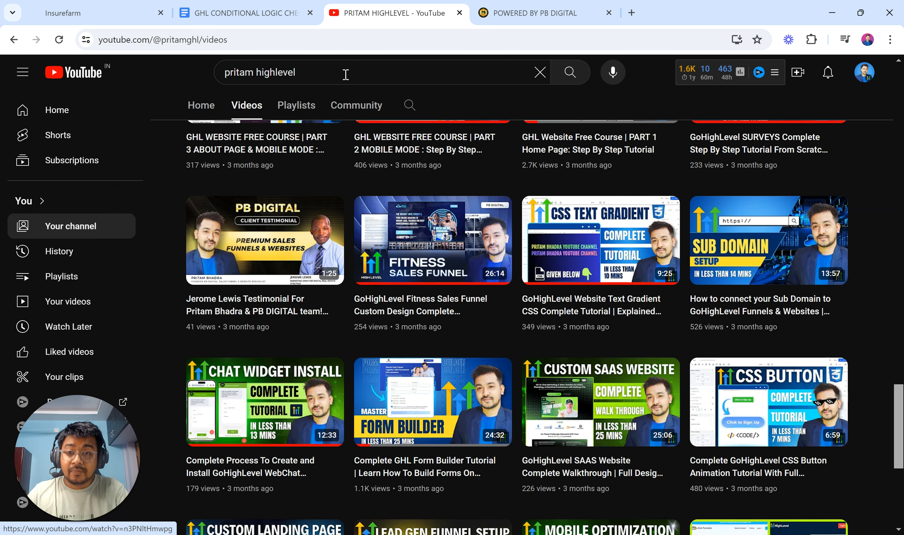
Switch to the Google Docs checklist and review its condition types and use cases, starting with Redirect to URL
{"action": "left_click", "coordinate": [255, 5]}
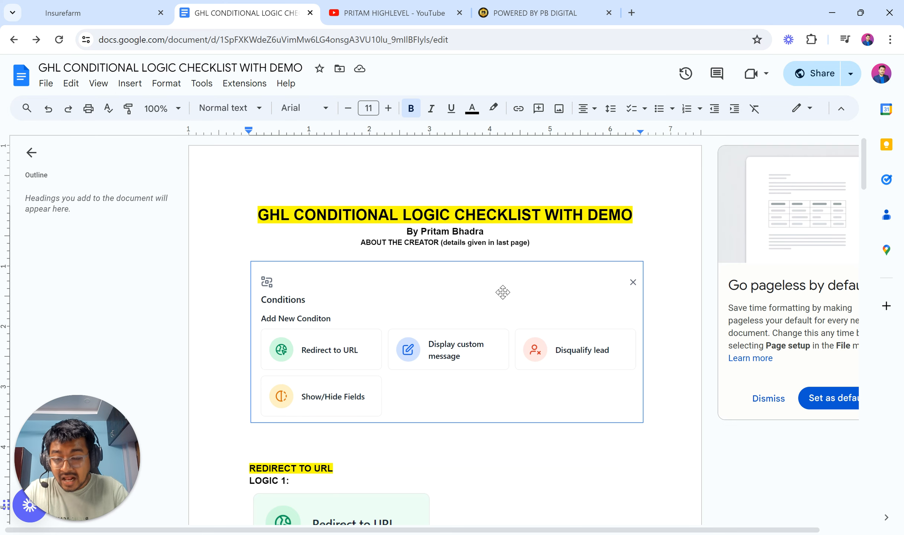
{"action": "scroll", "coordinate": [404, 303], "scroll_direction": "down", "scroll_amount": 15}
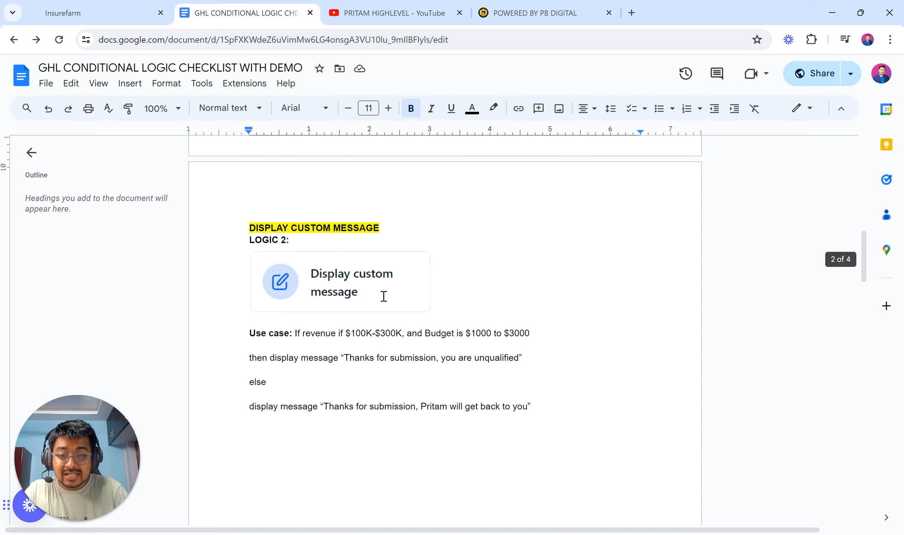
{"action": "scroll", "coordinate": [384, 296], "scroll_direction": "down", "scroll_amount": 3}
{"action": "scroll", "coordinate": [383, 295], "scroll_direction": "up", "scroll_amount": 20}
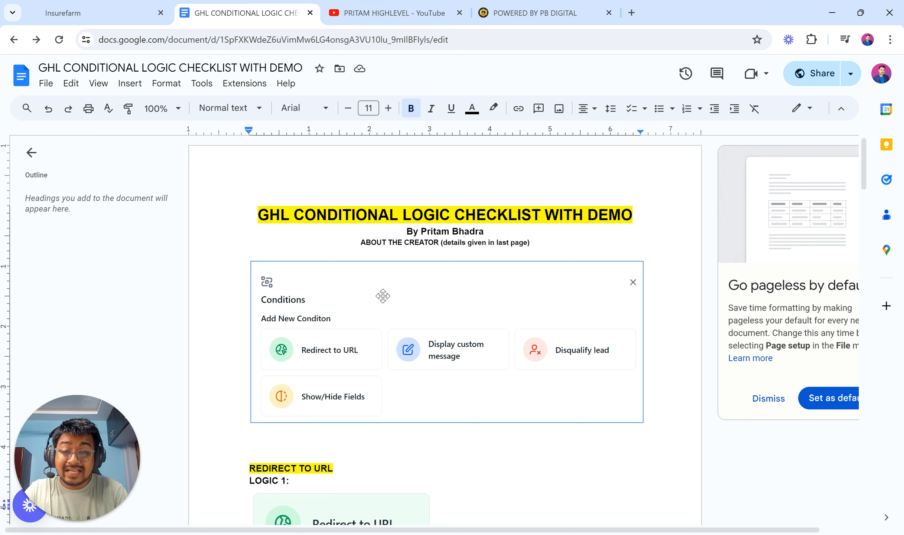
{"action": "left_click_drag", "start_coordinate": [457, 214], "coordinate": [540, 212]}
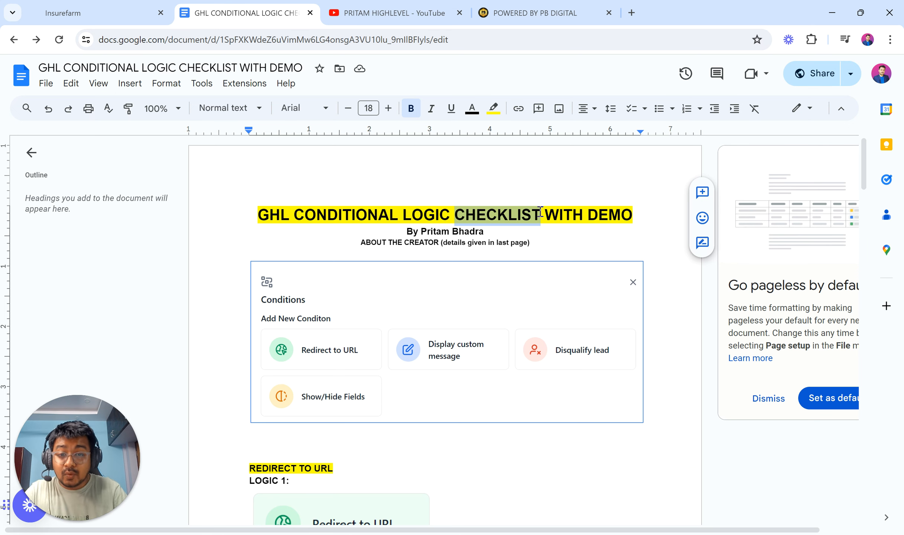
{"action": "left_click", "coordinate": [496, 215]}
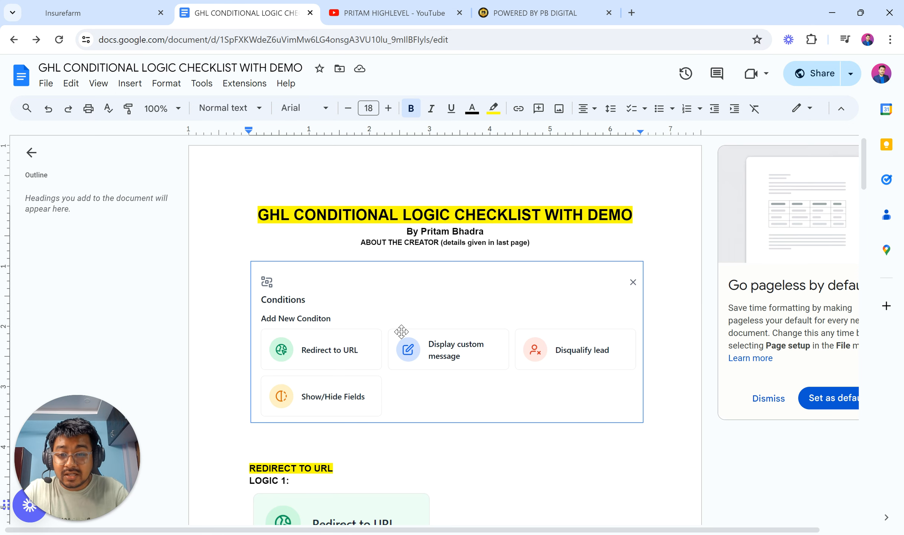
{"action": "scroll", "coordinate": [402, 332], "scroll_direction": "down", "scroll_amount": 8}
{"action": "scroll", "coordinate": [402, 332], "scroll_direction": "down", "scroll_amount": 20}
{"action": "scroll", "coordinate": [402, 332], "scroll_direction": "up", "scroll_amount": 5}
{"action": "scroll", "coordinate": [402, 332], "scroll_direction": "up", "scroll_amount": 20}
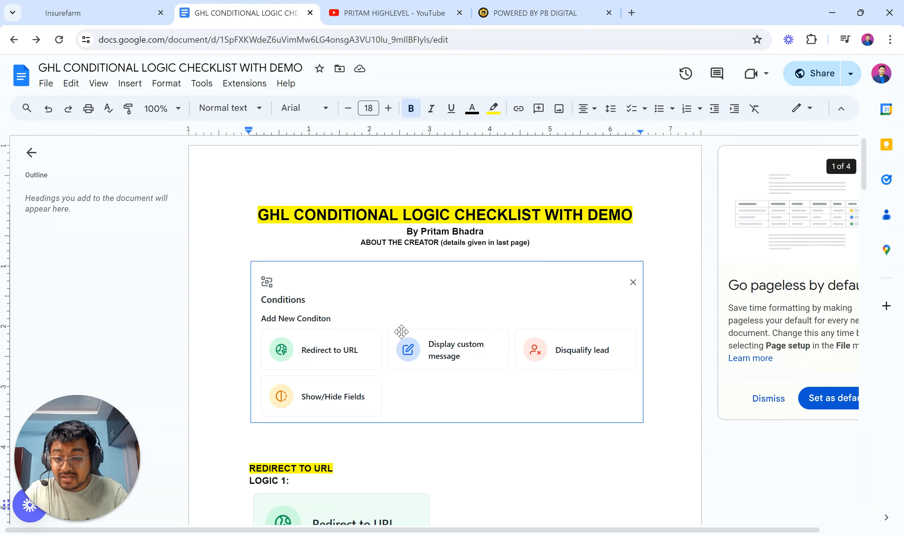
{"action": "scroll", "coordinate": [401, 332], "scroll_direction": "down", "scroll_amount": 6}
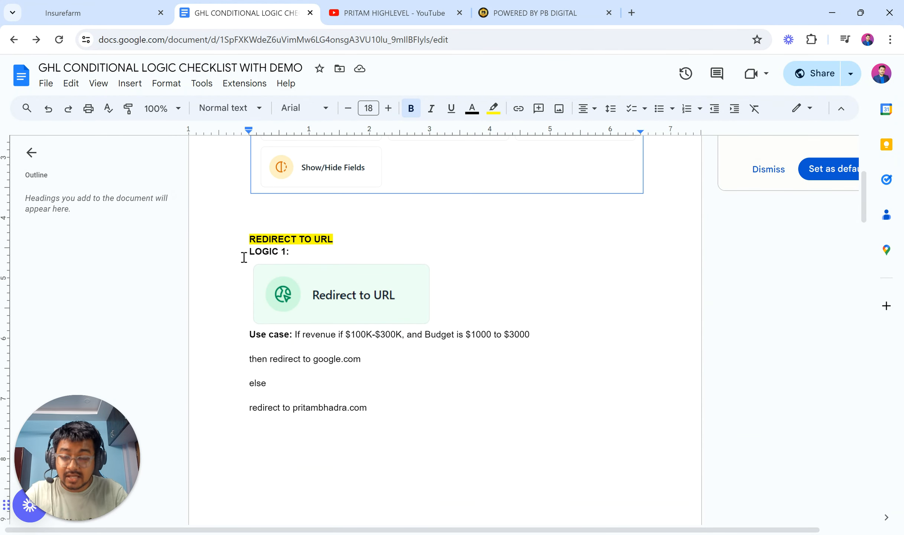
{"action": "scroll", "coordinate": [243, 257], "scroll_direction": "up", "scroll_amount": 6}
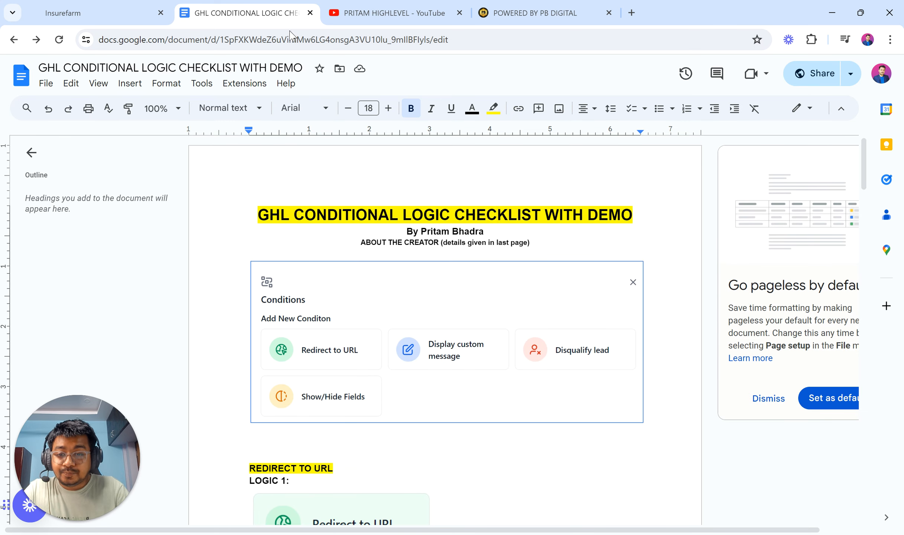
Return to the form builder, check the existing fields' settings, and make the Project Budget field required
{"action": "left_click", "coordinate": [135, 7]}
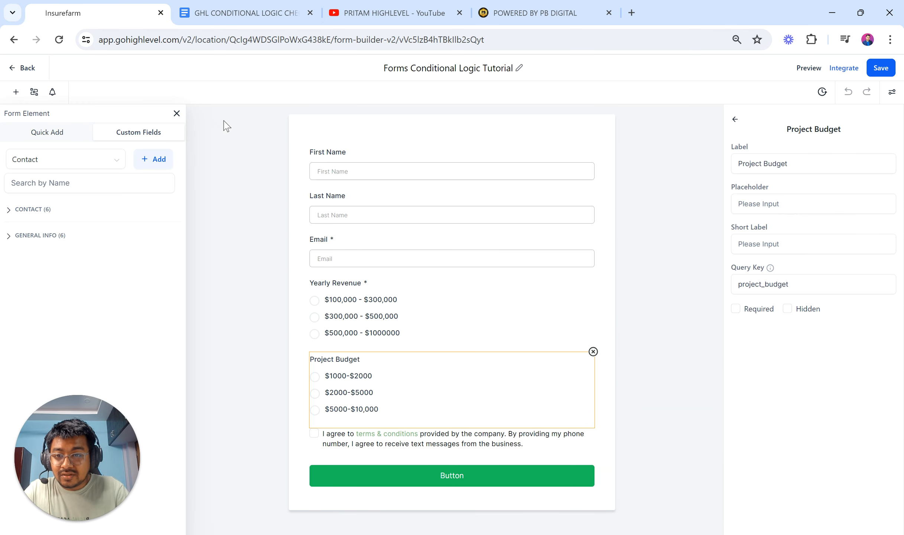
{"action": "left_click", "coordinate": [177, 114]}
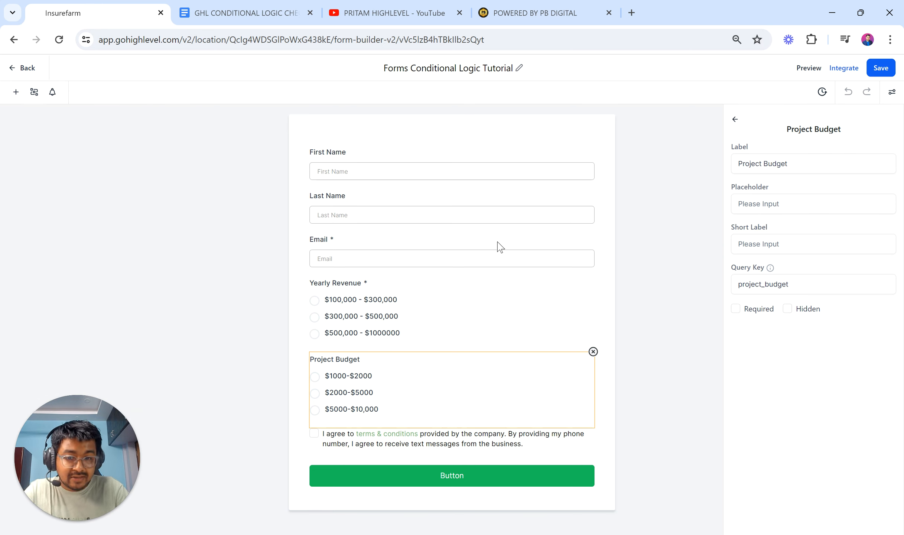
{"action": "left_click", "coordinate": [371, 174]}
{"action": "left_click", "coordinate": [365, 234]}
{"action": "left_click", "coordinate": [359, 210]}
{"action": "left_click", "coordinate": [369, 264]}
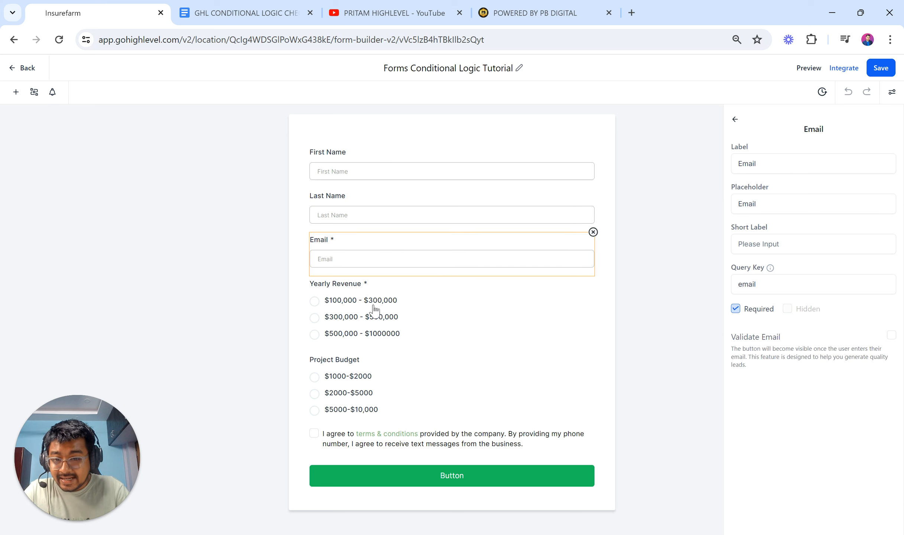
{"action": "left_click", "coordinate": [370, 328]}
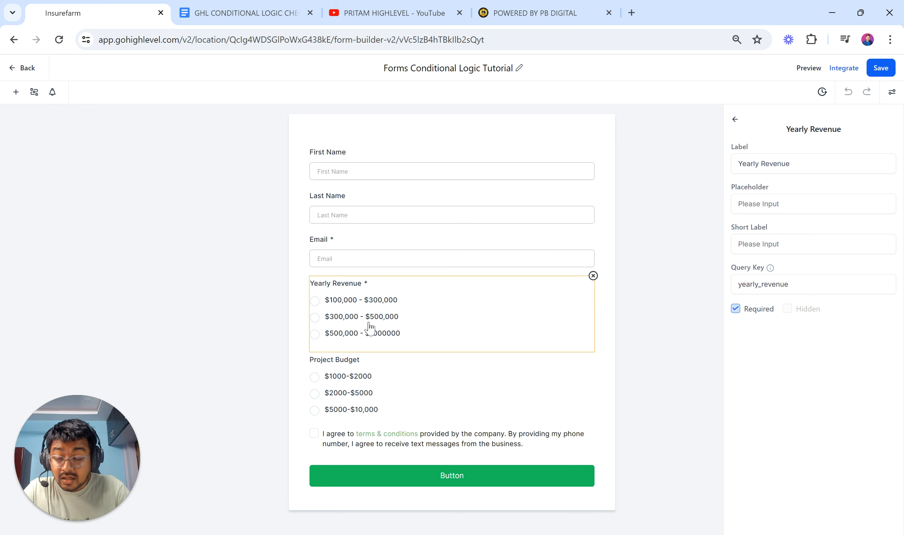
{"action": "left_click", "coordinate": [359, 388]}
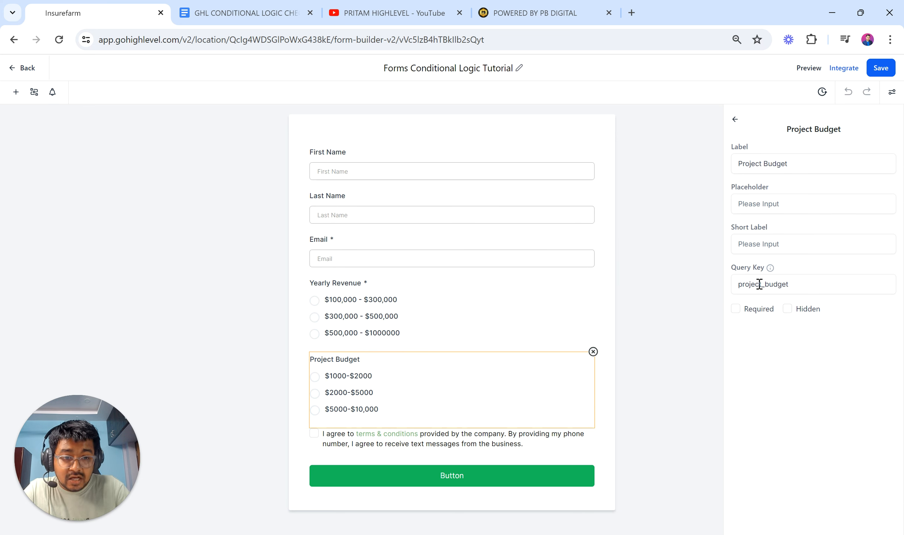
{"action": "left_click", "coordinate": [735, 309]}
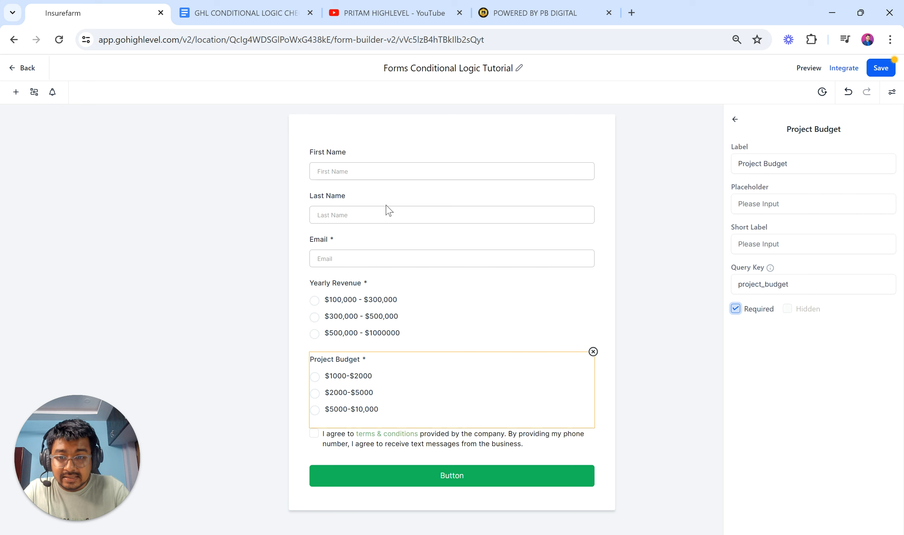
Make the First Name field required and delete the Last Name field from the form
{"action": "left_click", "coordinate": [364, 172]}
{"action": "left_click", "coordinate": [736, 308]}
{"action": "left_click", "coordinate": [465, 209]}
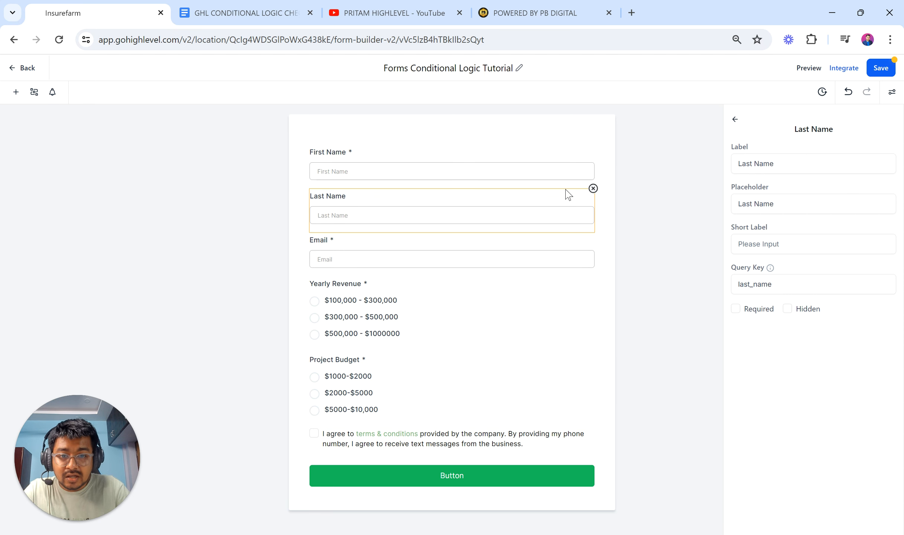
{"action": "left_click", "coordinate": [593, 188]}
{"action": "left_click", "coordinate": [423, 153]}
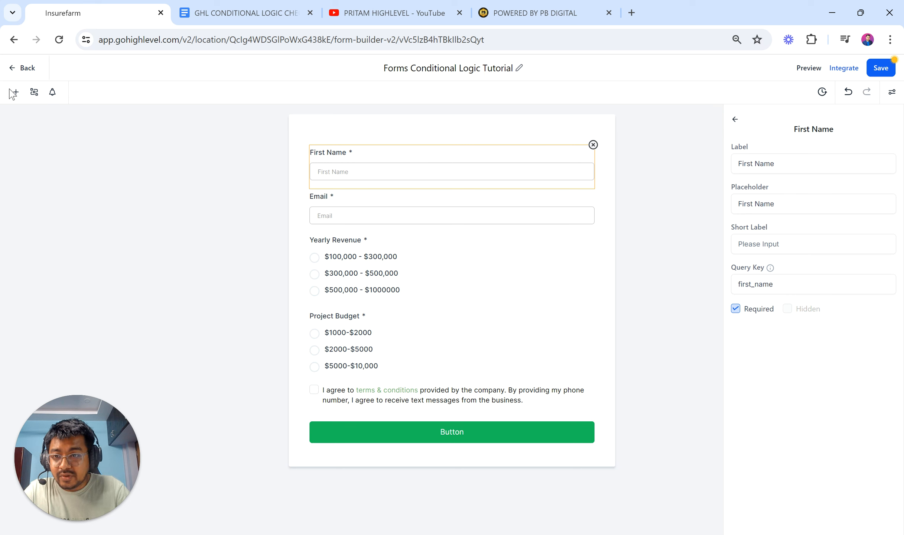
Replace the First Name field with a required Full Name field at the top of the form
{"action": "left_click", "coordinate": [15, 93]}
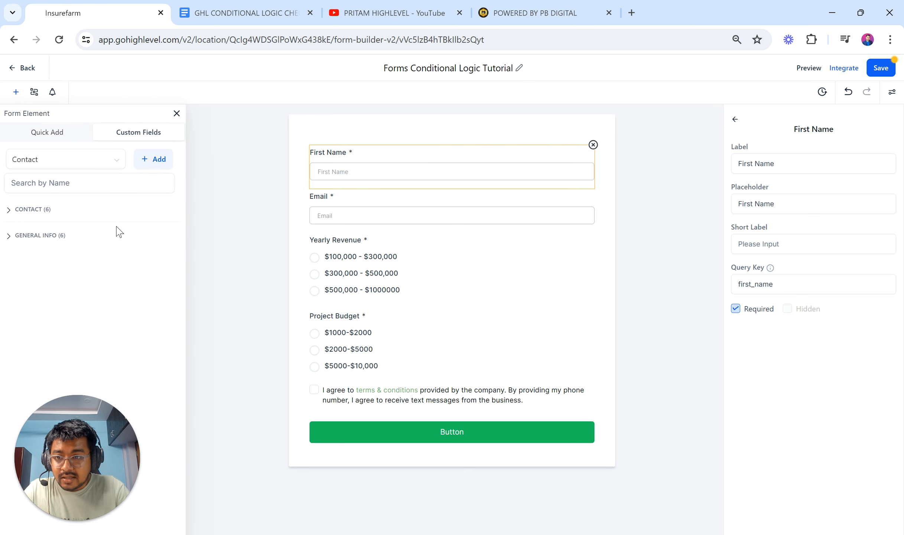
{"action": "left_click", "coordinate": [62, 137]}
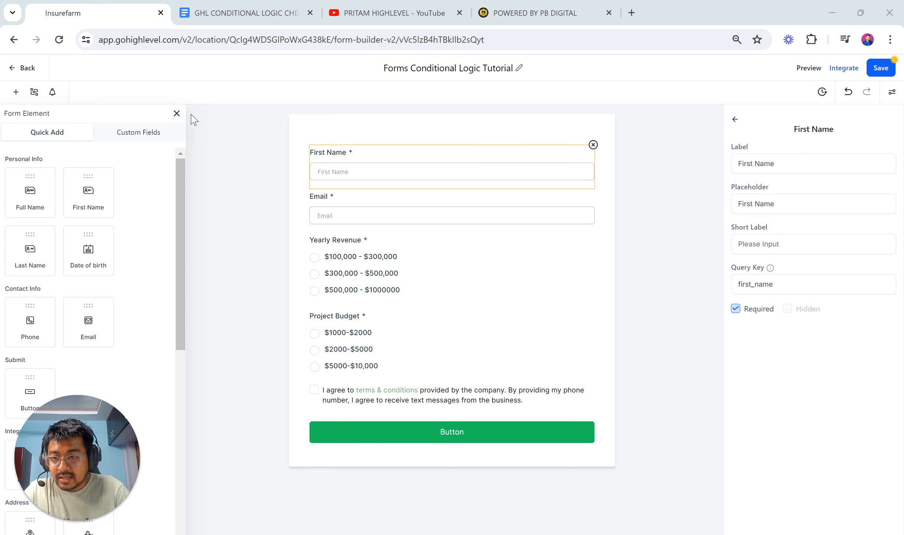
{"action": "left_click_drag", "start_coordinate": [55, 192], "coordinate": [382, 185]}
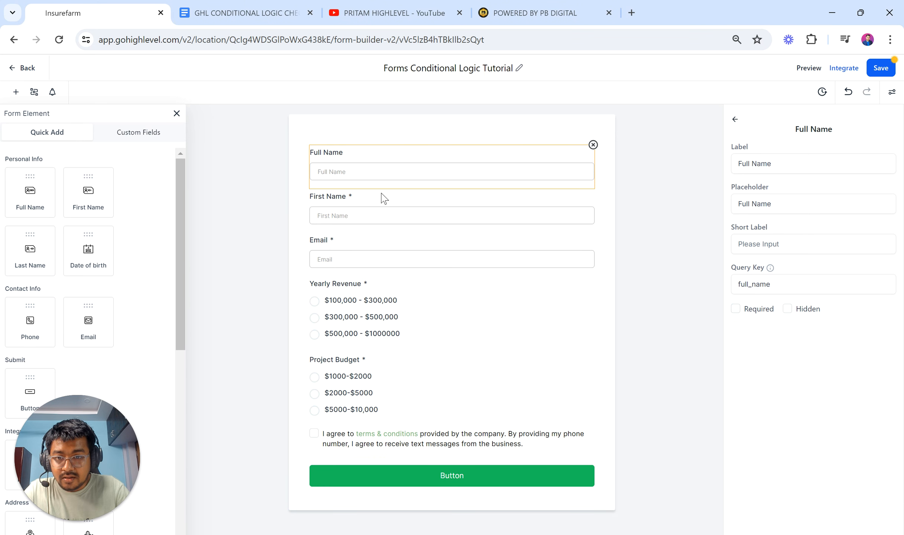
{"action": "left_click", "coordinate": [735, 308]}
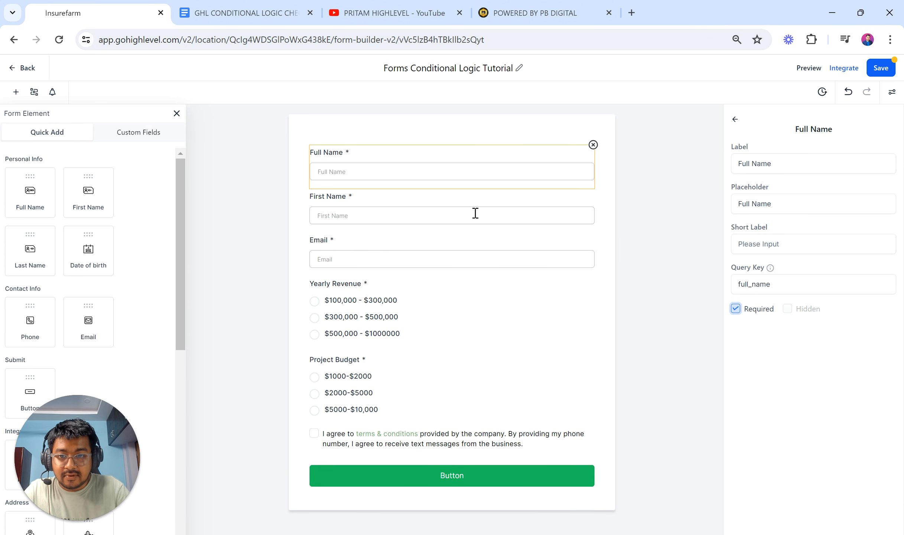
{"action": "left_click", "coordinate": [471, 210]}
{"action": "left_click", "coordinate": [594, 189]}
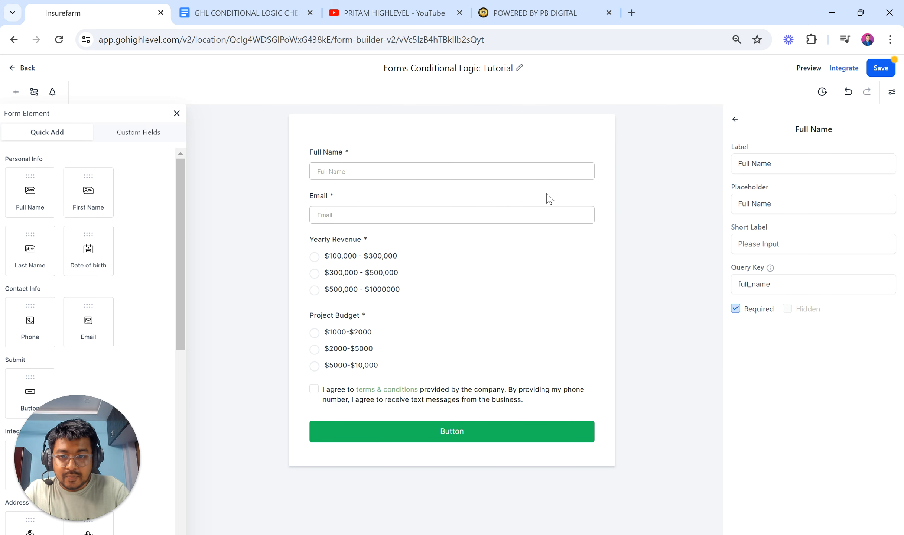
Check the settings of the Full Name, Email, Yearly Revenue and Project Budget fields, and save the form
{"action": "left_click", "coordinate": [486, 301]}
{"action": "left_click", "coordinate": [366, 165]}
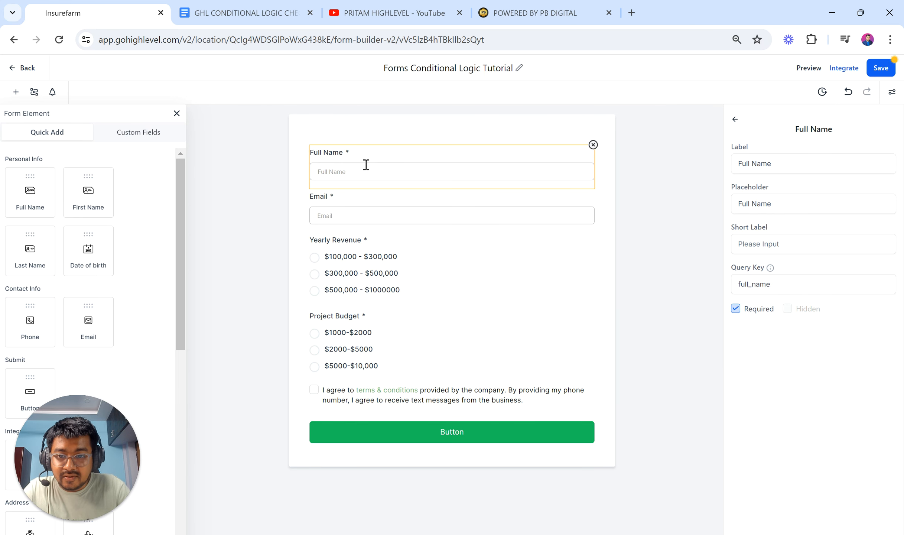
{"action": "left_click", "coordinate": [368, 213]}
{"action": "left_click", "coordinate": [379, 277]}
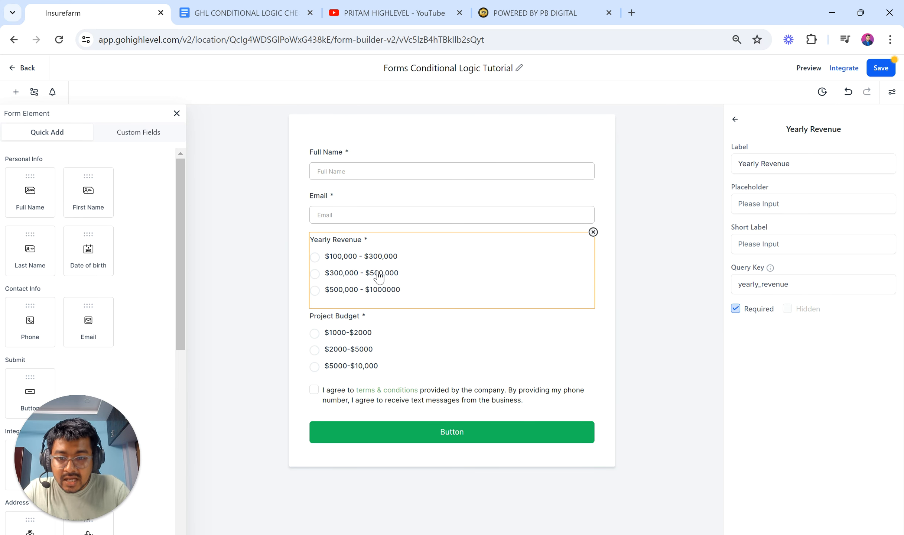
{"action": "left_click", "coordinate": [386, 330]}
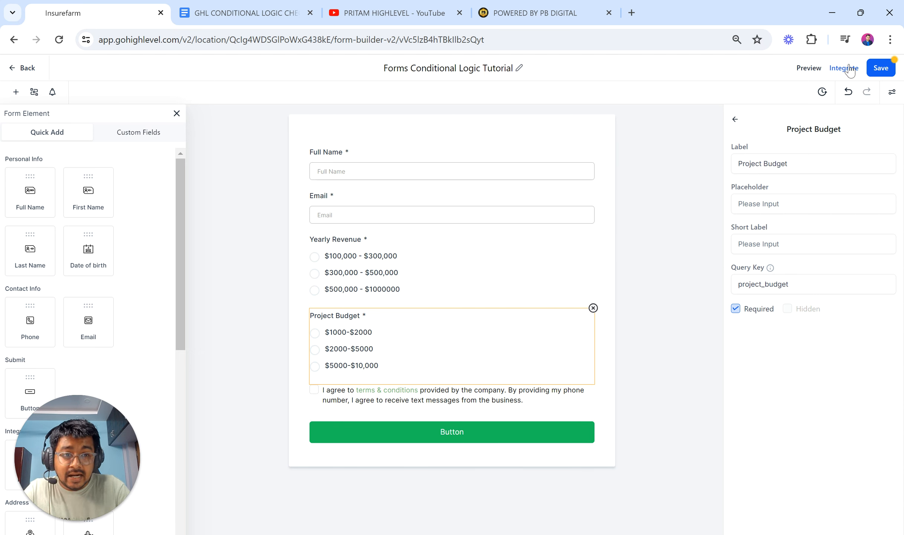
{"action": "left_click", "coordinate": [879, 71]}
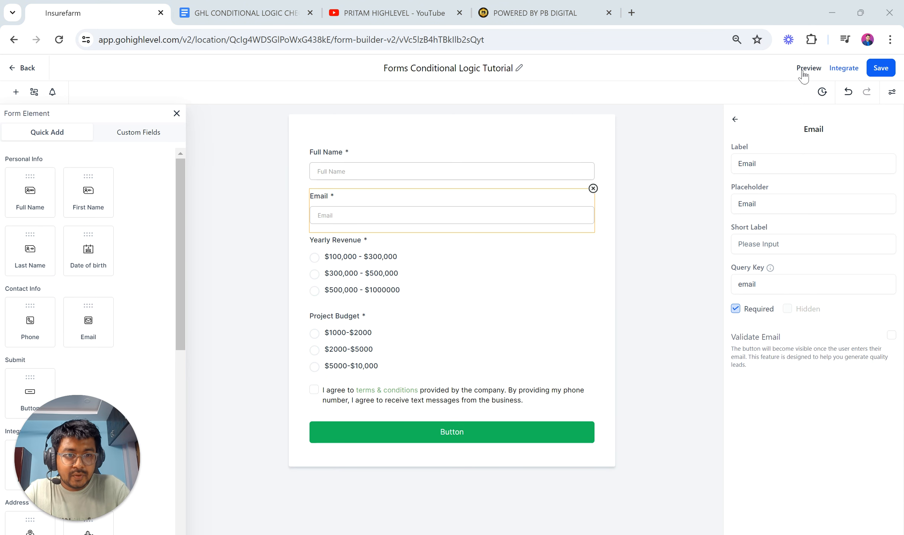
Preview the live form and look over its name, email, revenue and budget fields without filling them in
{"action": "left_click", "coordinate": [808, 68]}
{"action": "left_click", "coordinate": [809, 69]}
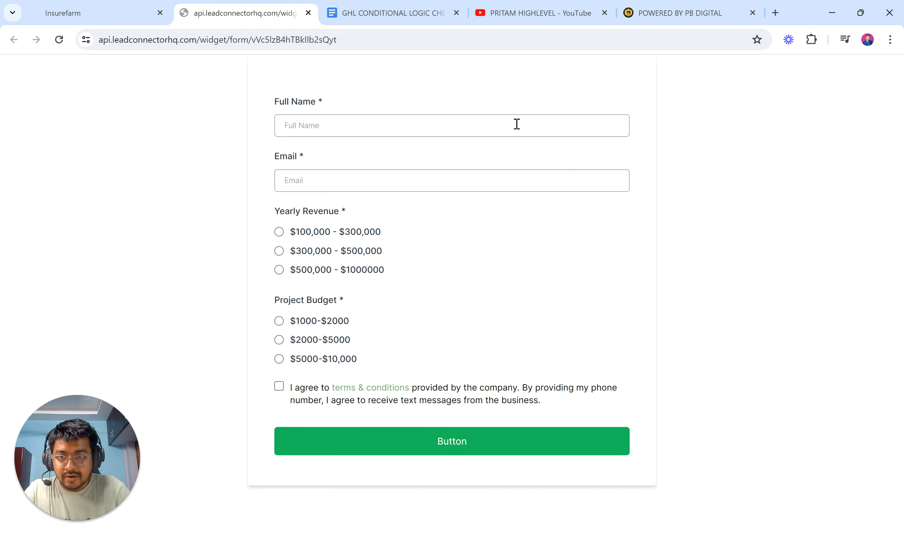
{"action": "left_click", "coordinate": [338, 125]}
{"action": "left_click", "coordinate": [307, 175]}
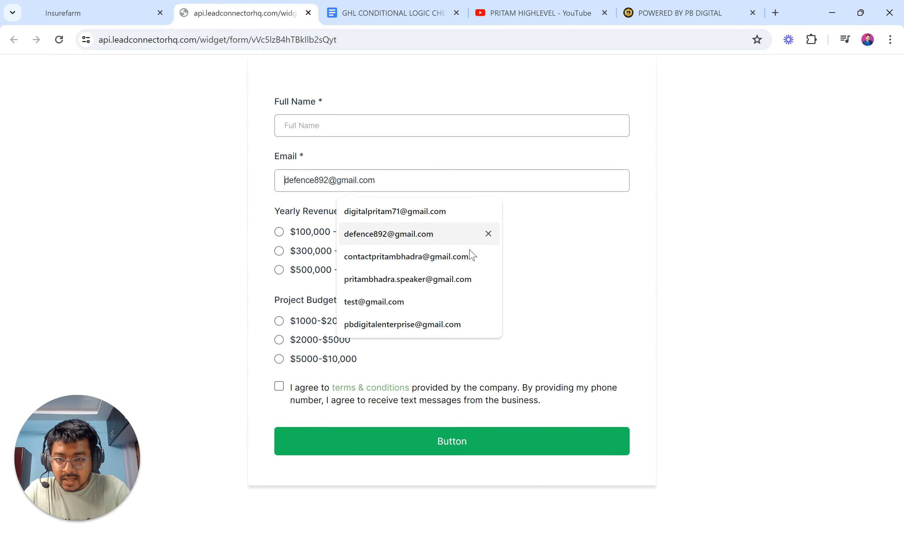
{"action": "left_click", "coordinate": [567, 260]}
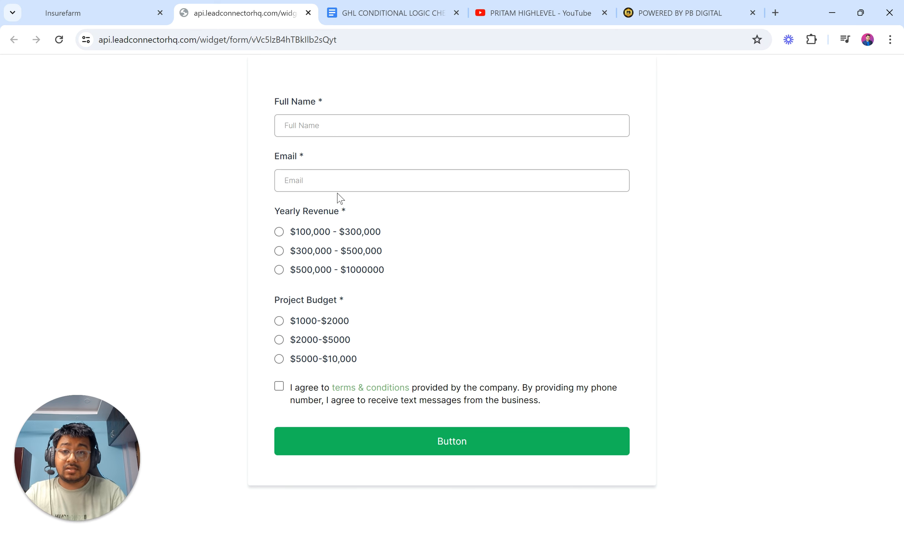
Switch to the Google Docs checklist and review the condition types and the Redirect to URL Logic 1 section
{"action": "left_click", "coordinate": [436, 11]}
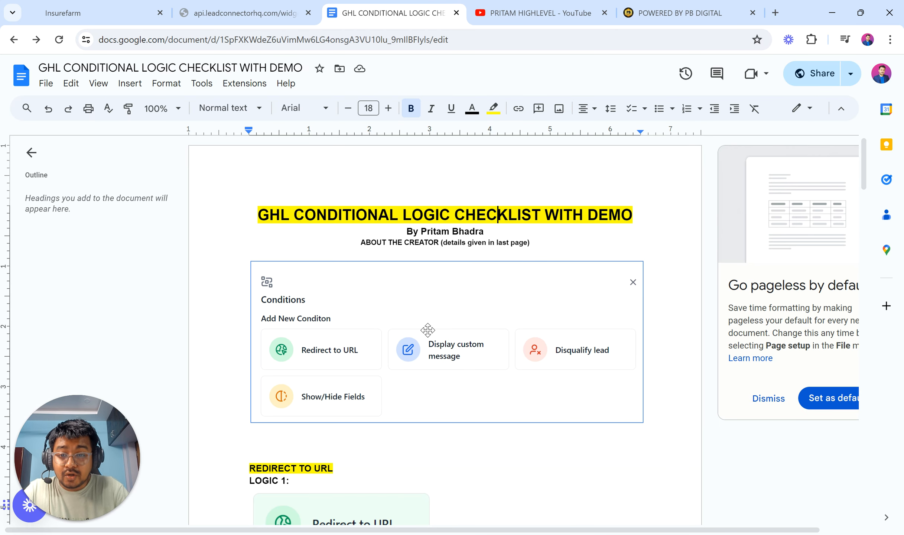
{"action": "scroll", "coordinate": [426, 327], "scroll_direction": "down", "scroll_amount": 5}
{"action": "scroll", "coordinate": [426, 327], "scroll_direction": "up", "scroll_amount": 4}
{"action": "scroll", "coordinate": [425, 329], "scroll_direction": "down", "scroll_amount": 1}
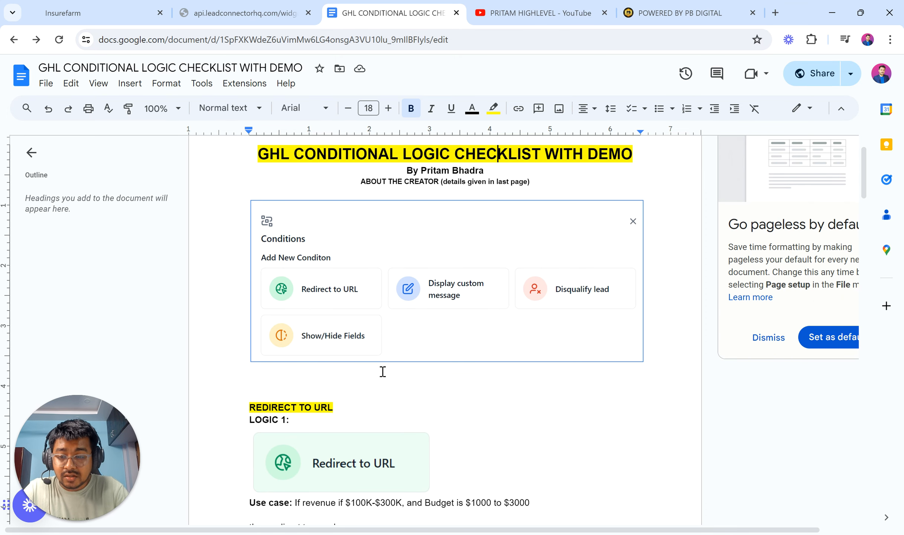
{"action": "scroll", "coordinate": [382, 371], "scroll_direction": "down", "scroll_amount": 6}
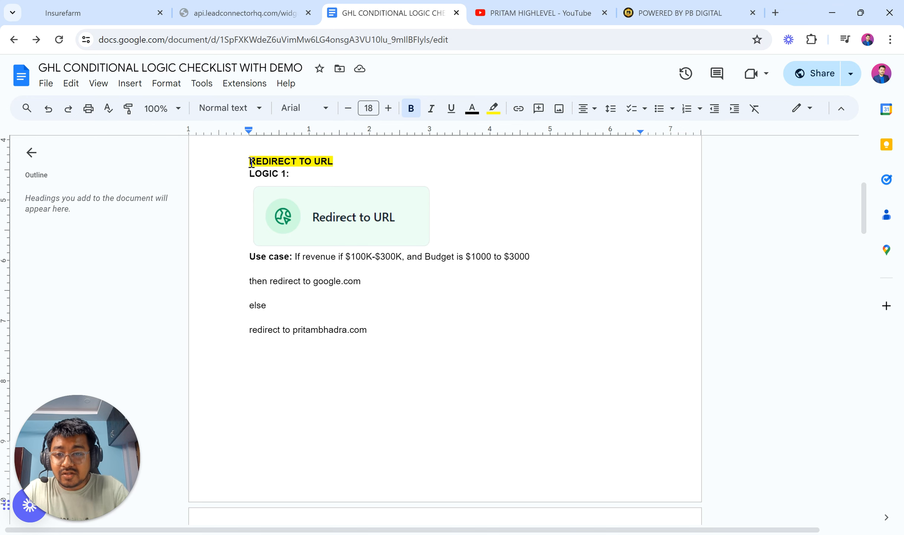
{"action": "mouse_move", "coordinate": [252, 163]}
{"action": "left_mouse_down"}
{"action": "mouse_move", "coordinate": [350, 164]}
{"action": "mouse_move", "coordinate": [248, 163]}
{"action": "left_mouse_up"}
Return to the form builder, delete both existing Redirect to URL conditions, and start a new Redirect to URL condition
{"action": "left_click", "coordinate": [120, 6]}
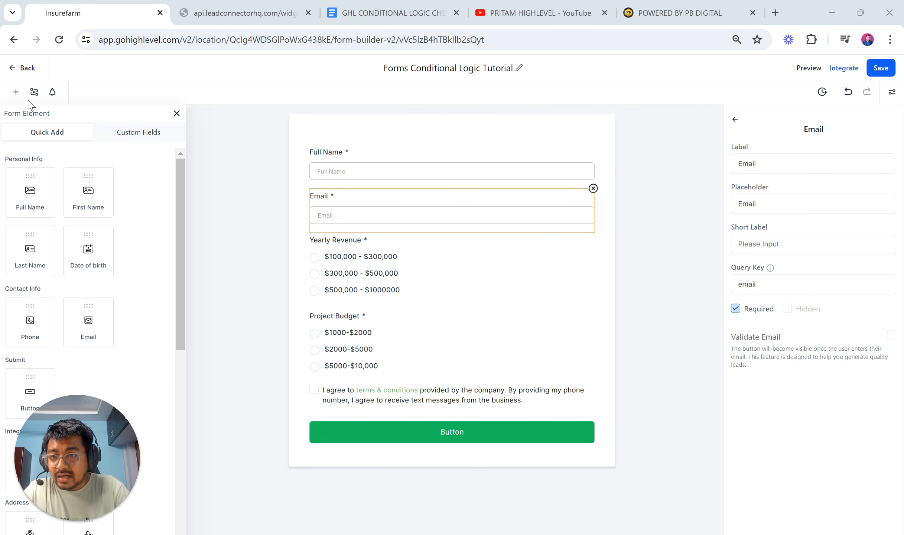
{"action": "left_click", "coordinate": [177, 113]}
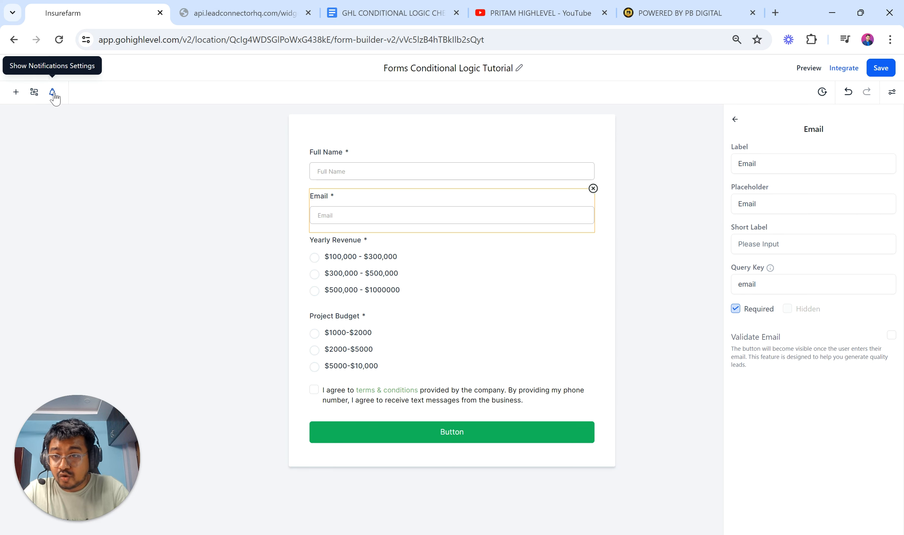
{"action": "left_click", "coordinate": [35, 93]}
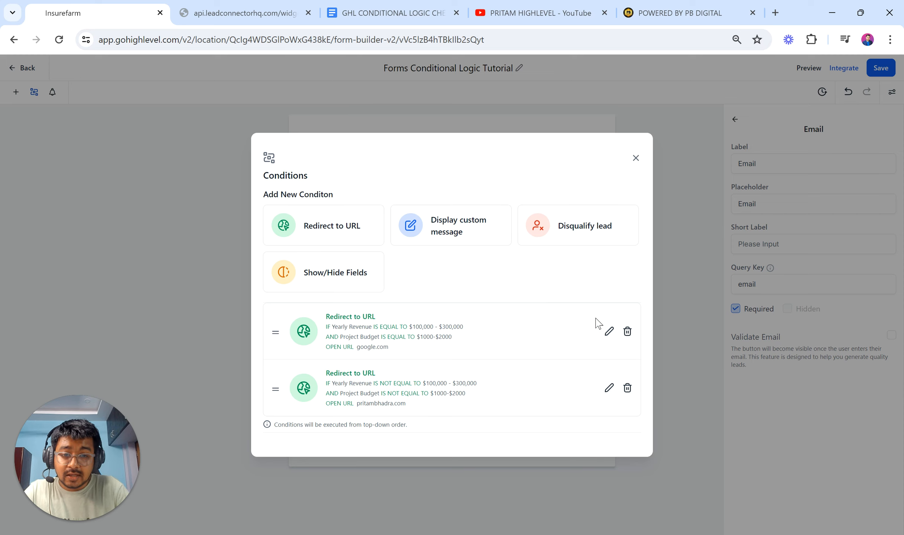
{"action": "left_click", "coordinate": [627, 332]}
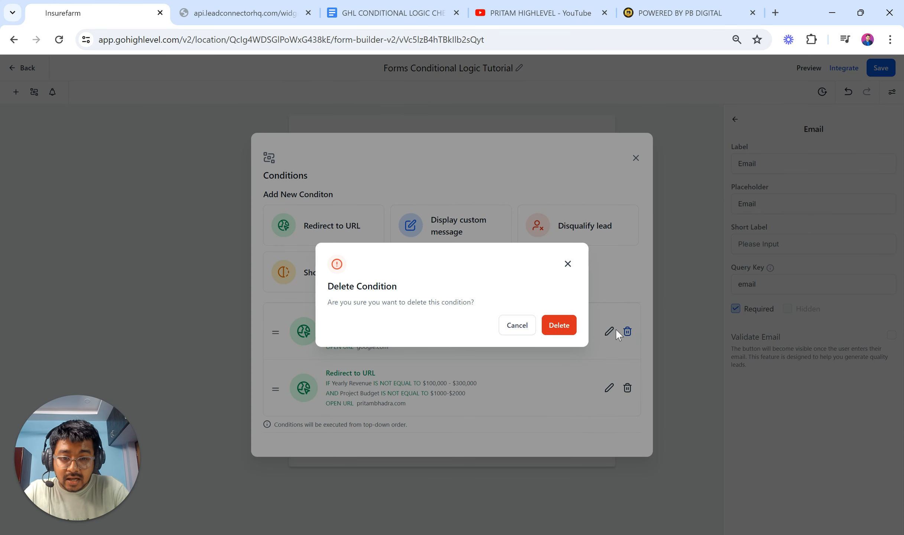
{"action": "left_click", "coordinate": [562, 324]}
{"action": "left_click", "coordinate": [628, 360]}
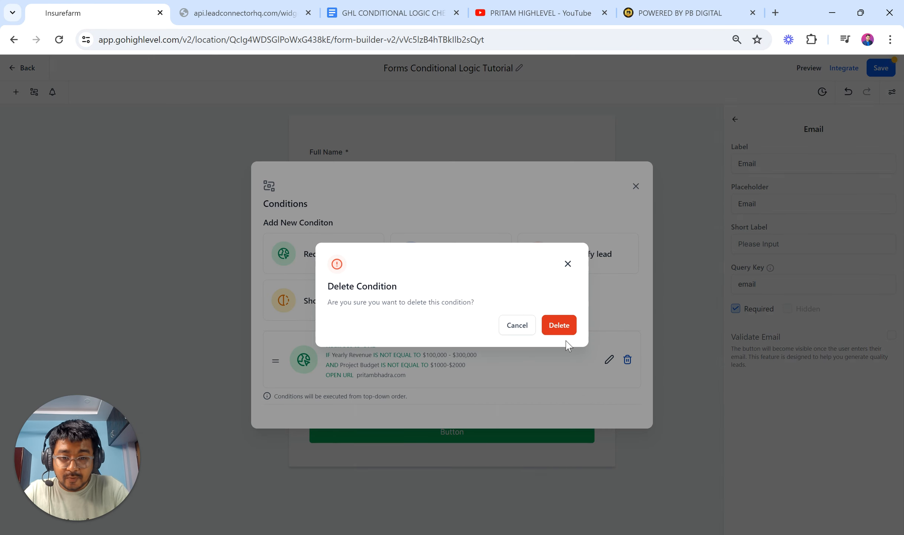
{"action": "left_click", "coordinate": [565, 330]}
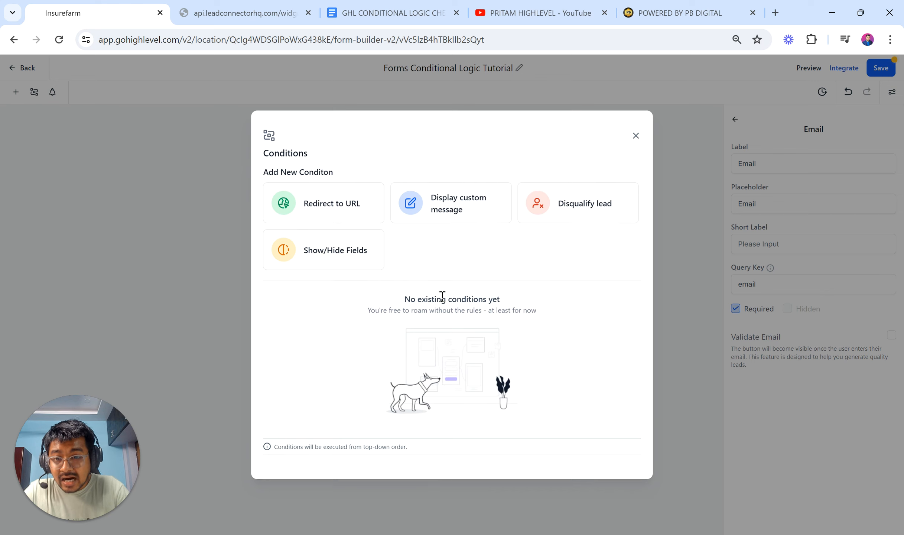
{"action": "left_click", "coordinate": [322, 214]}
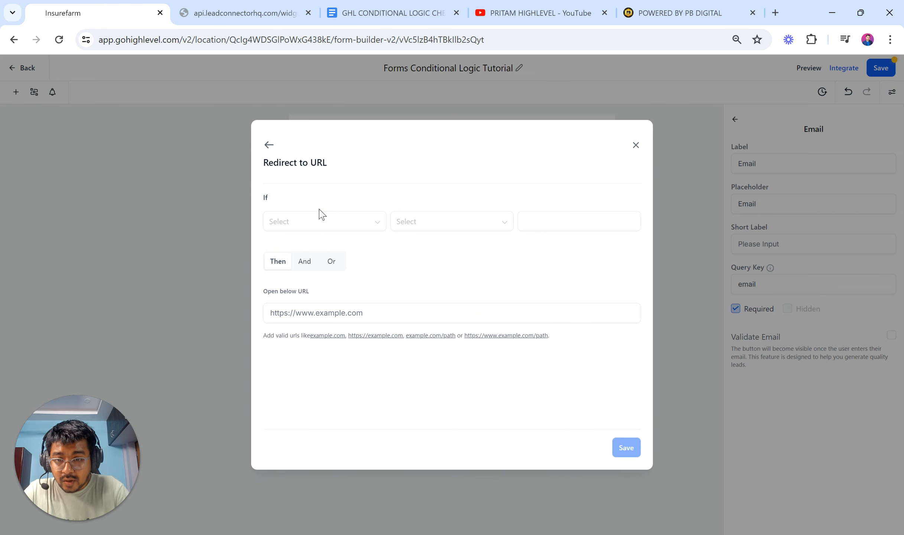
Switch back to the checklist and correct "If revenue if" to "If revenue is" in the Redirect to URL use case
{"action": "left_click", "coordinate": [252, 8]}
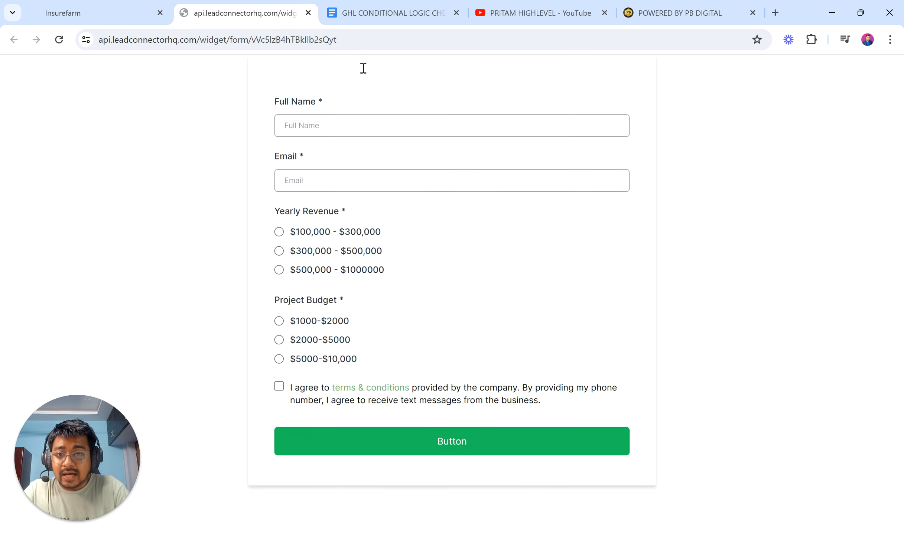
{"action": "left_click", "coordinate": [364, 8]}
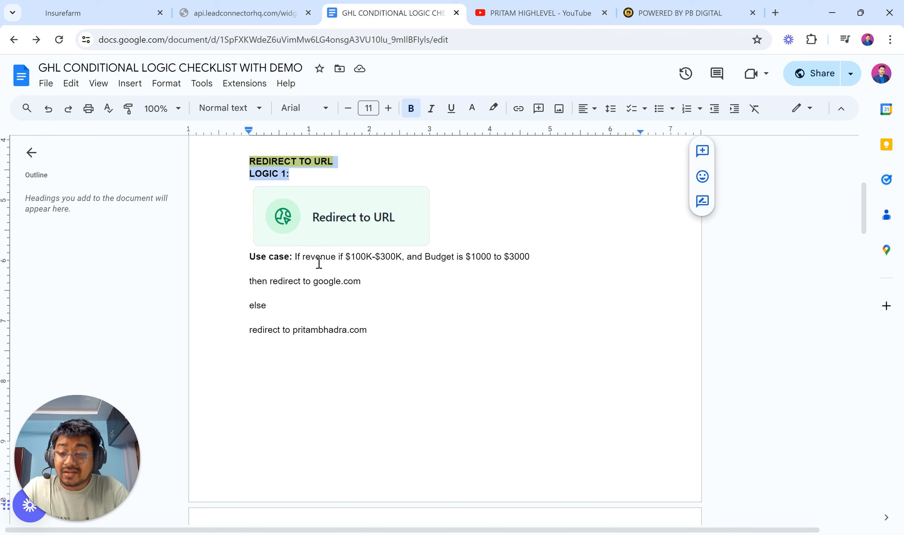
{"action": "left_click_drag", "start_coordinate": [296, 258], "coordinate": [352, 257]}
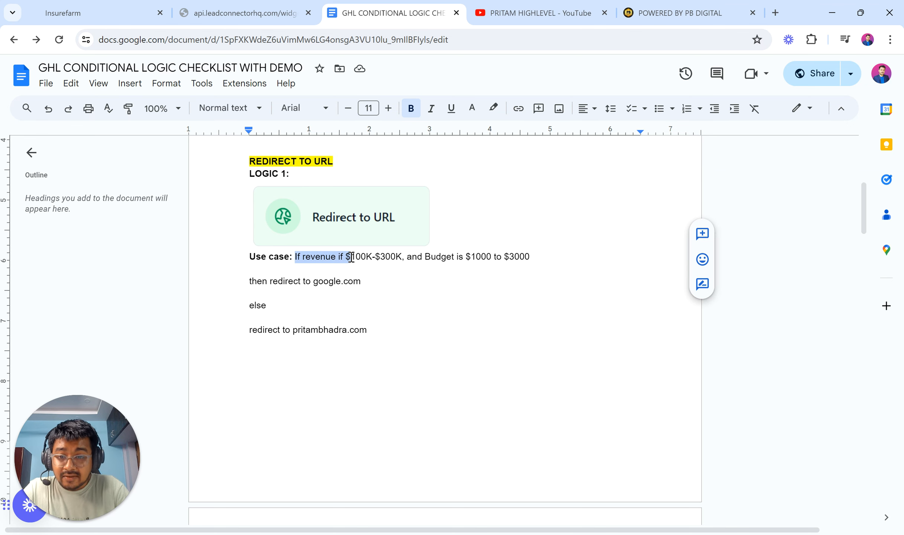
{"action": "left_click", "coordinate": [348, 257]}
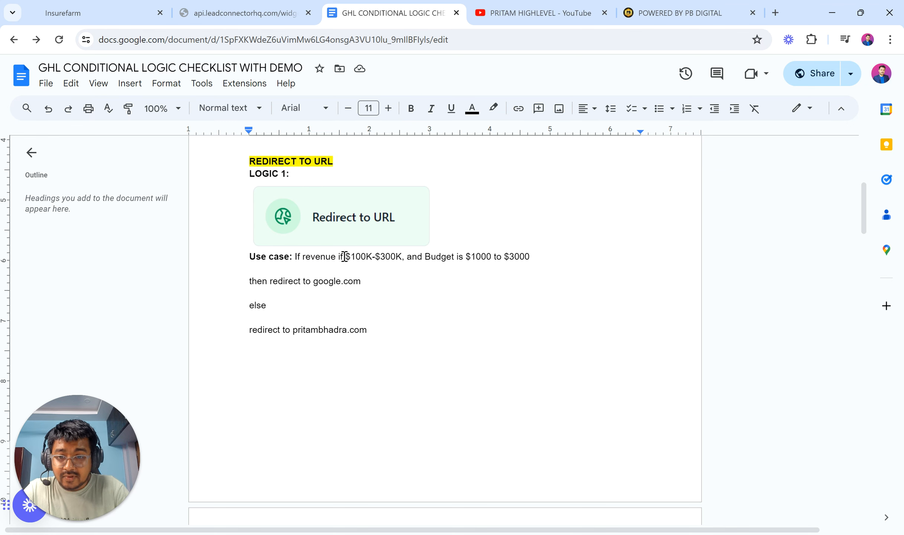
{"action": "key", "text": "BackSpace"}
{"action": "type", "text": "s"}
{"action": "left_click_drag", "start_coordinate": [348, 256], "coordinate": [465, 260]}
{"action": "key", "text": "Right"}
{"action": "type", "text": ","}
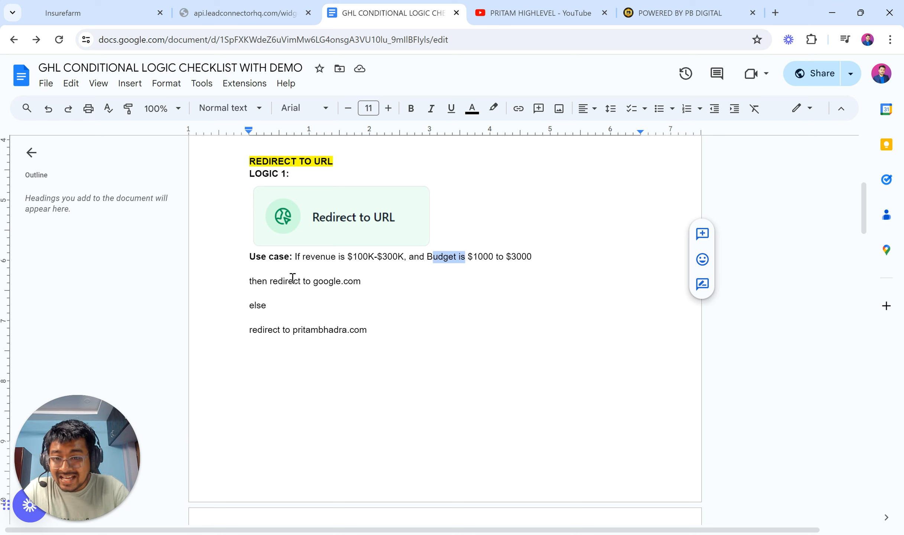
Examine the Redirect to URL use case: its revenue and budget conditions, the google.com target and the else target
{"action": "left_click_drag", "start_coordinate": [314, 284], "coordinate": [361, 284]}
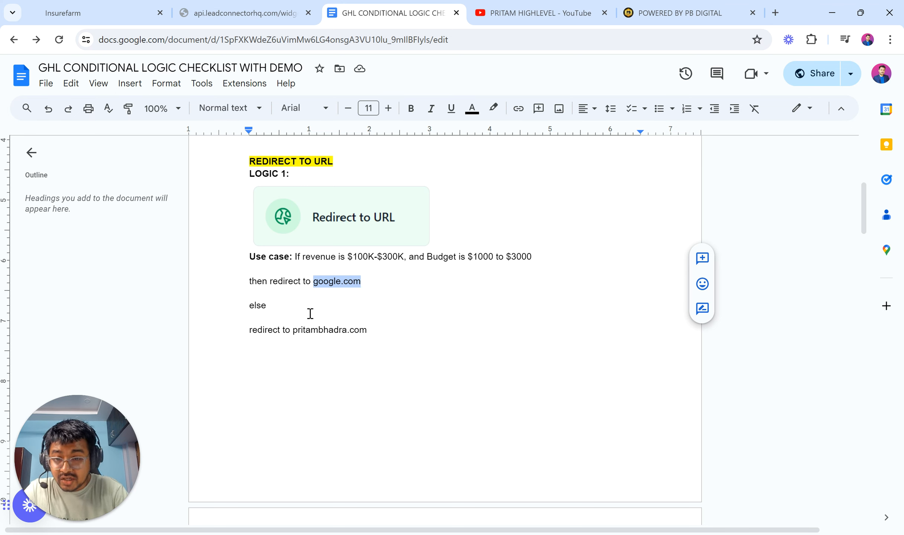
{"action": "left_click", "coordinate": [298, 318]}
{"action": "left_click_drag", "start_coordinate": [250, 329], "coordinate": [365, 331]}
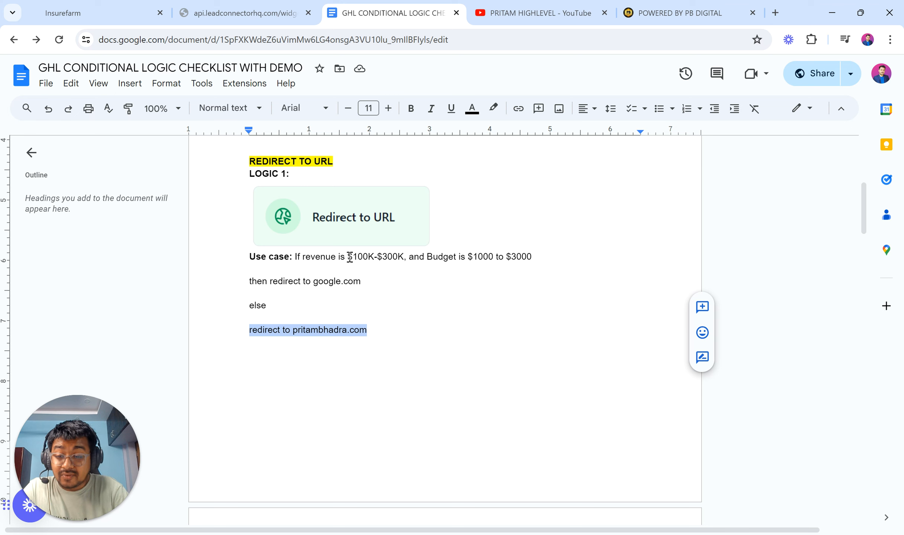
{"action": "left_click_drag", "start_coordinate": [349, 256], "coordinate": [407, 257]}
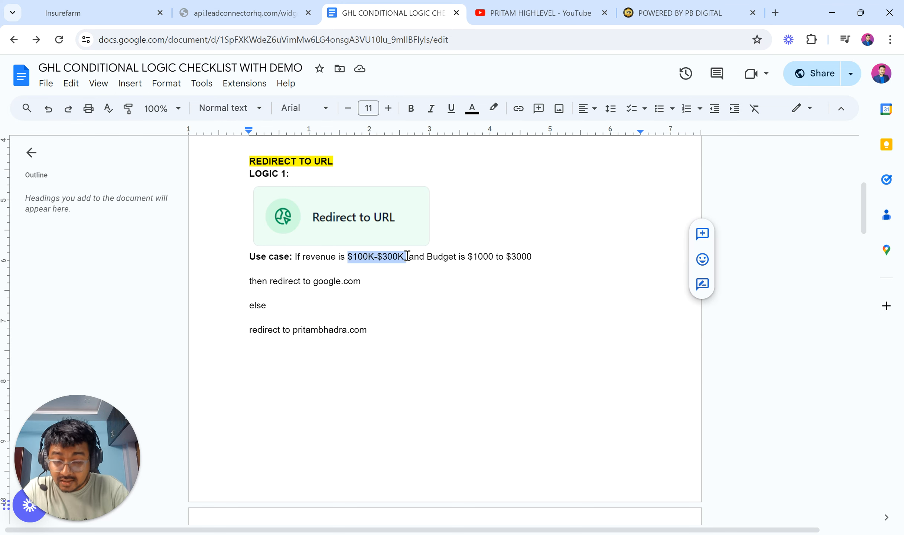
{"action": "left_click_drag", "start_coordinate": [467, 256], "coordinate": [532, 257]}
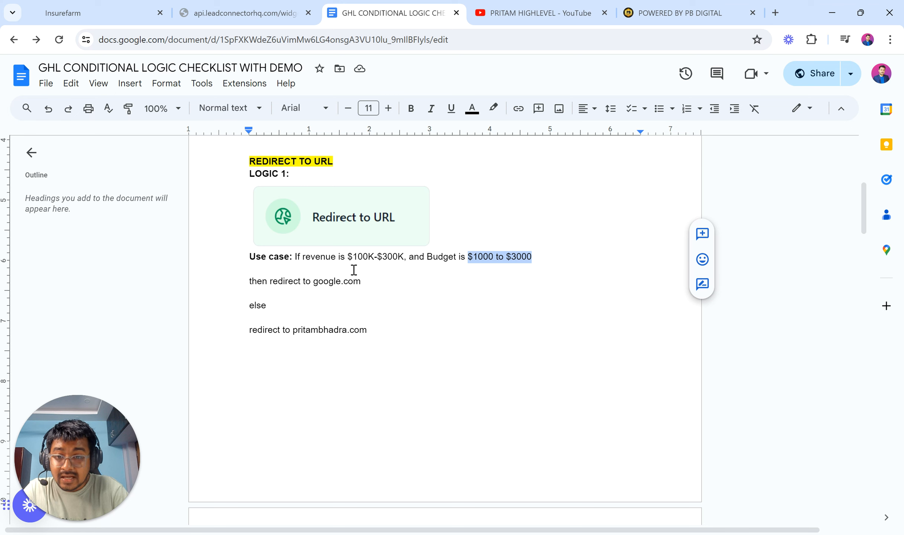
{"action": "left_click", "coordinate": [314, 282]}
{"action": "left_click_drag", "start_coordinate": [315, 281], "coordinate": [360, 282]}
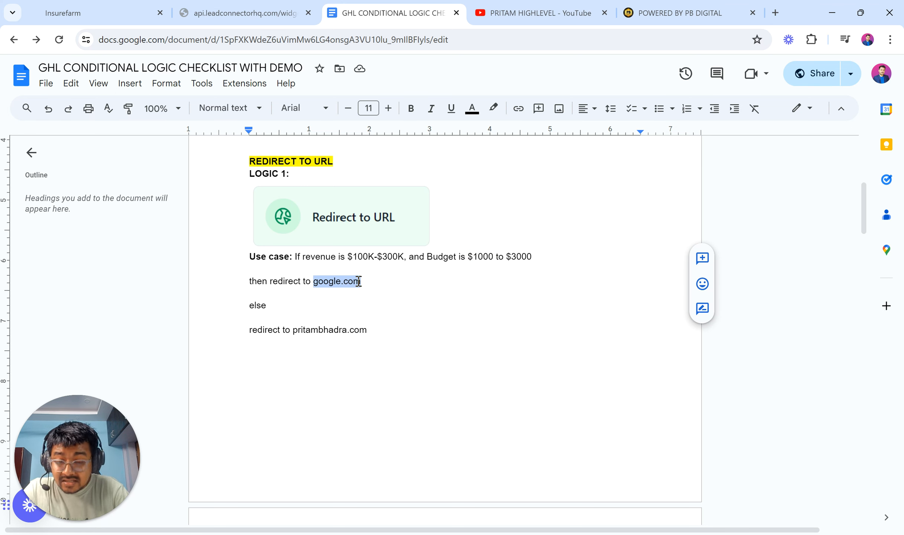
{"action": "left_click_drag", "start_coordinate": [350, 257], "coordinate": [408, 256]}
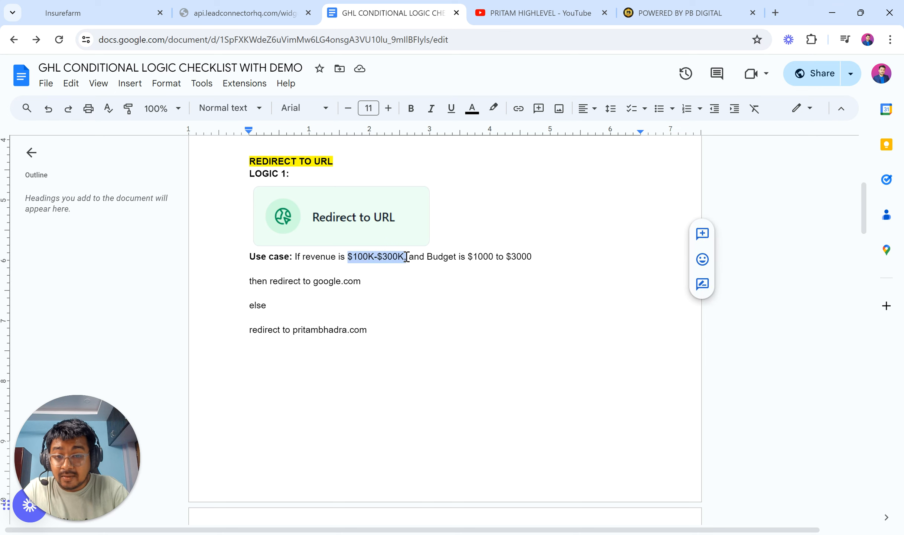
{"action": "left_click_drag", "start_coordinate": [294, 329], "coordinate": [366, 329]}
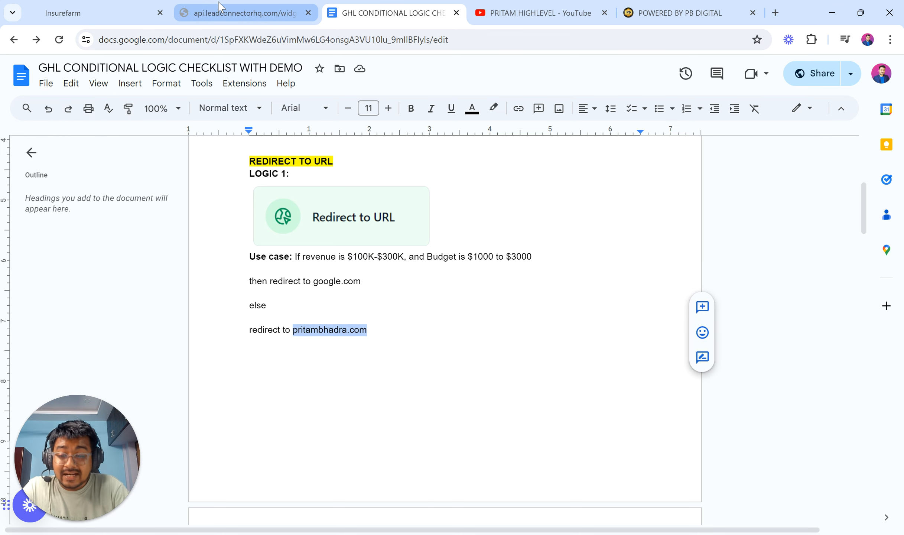
Return to the form builder and start a Redirect to URL condition with Yearly Revenue Is Equal To $100,000 - $300,000
{"action": "left_click", "coordinate": [118, 6]}
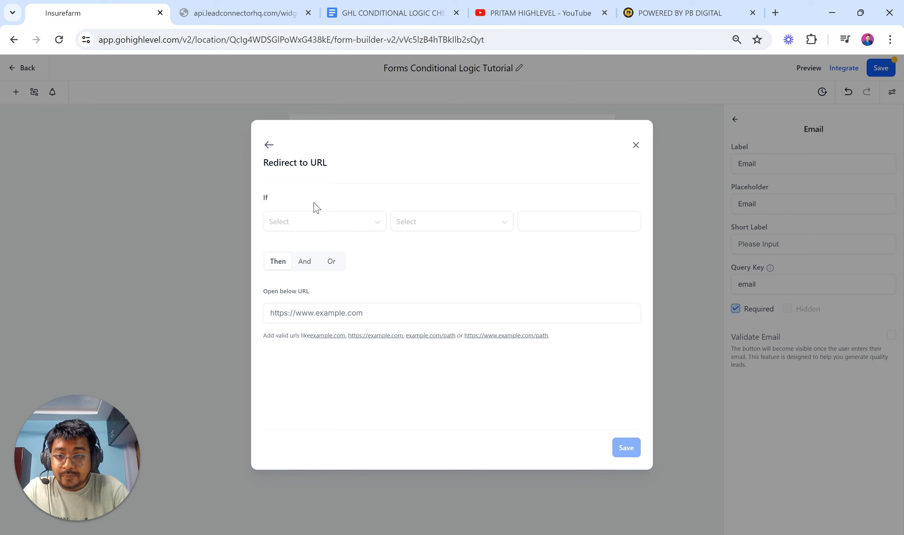
{"action": "left_click", "coordinate": [268, 144]}
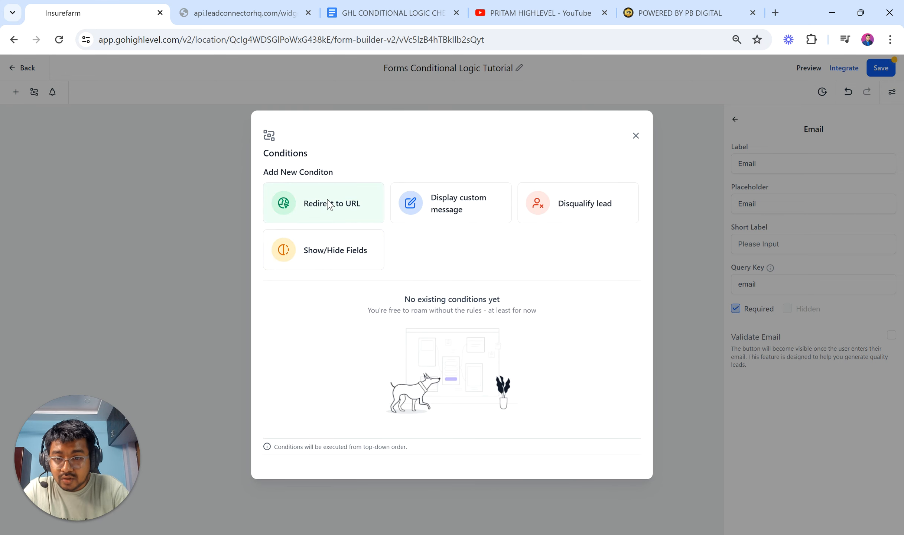
{"action": "left_click", "coordinate": [330, 204]}
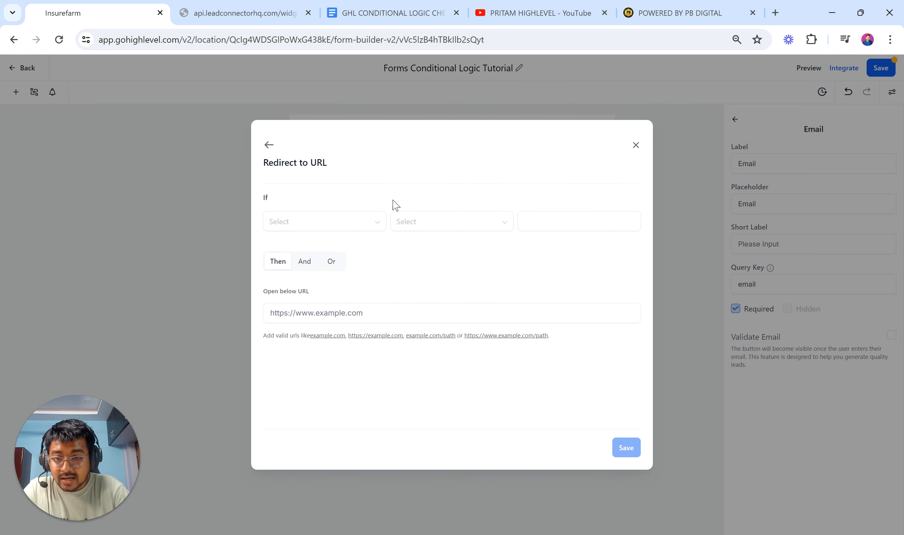
{"action": "double_click", "coordinate": [265, 198]}
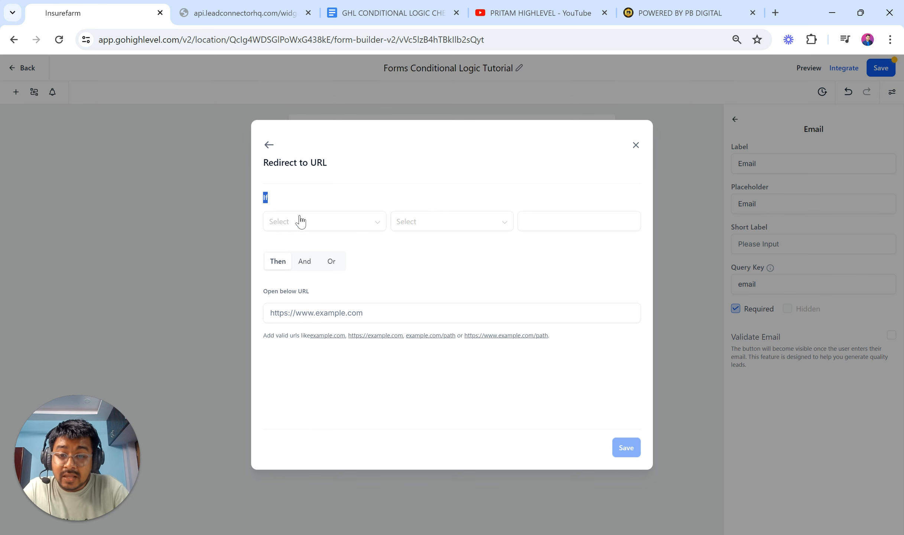
{"action": "left_click", "coordinate": [298, 223]}
{"action": "left_click", "coordinate": [306, 286]}
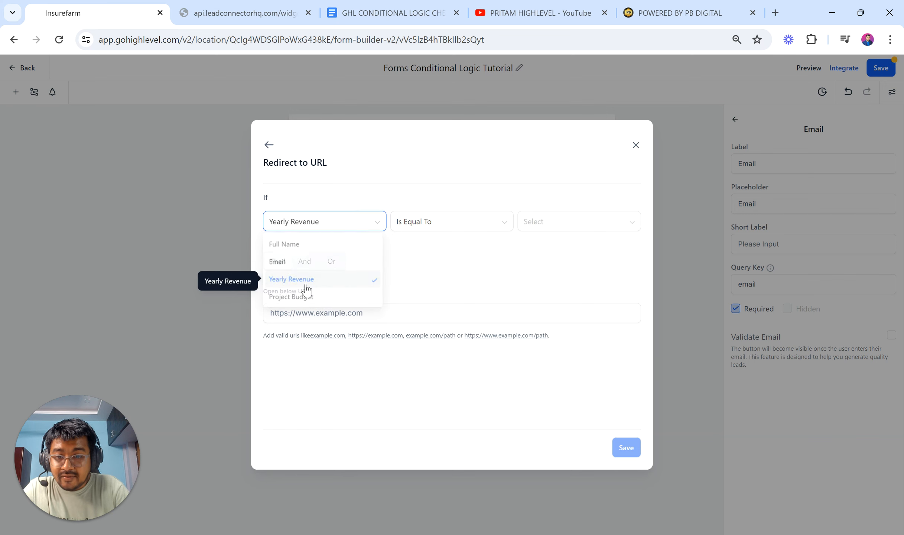
{"action": "left_click", "coordinate": [539, 225]}
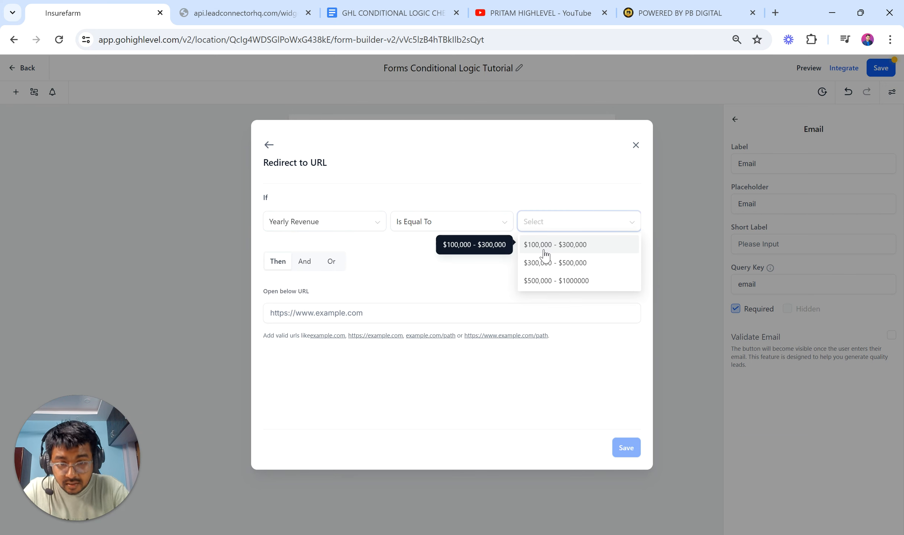
{"action": "left_click", "coordinate": [545, 254]}
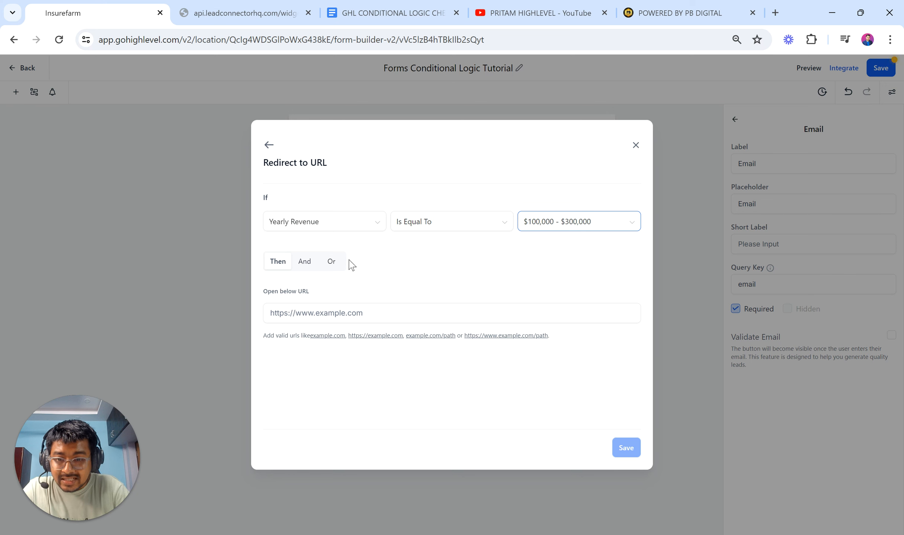
Add an And rule to the redirect condition: Project Budget Is Equal To $1000-$2000
{"action": "left_click", "coordinate": [304, 261]}
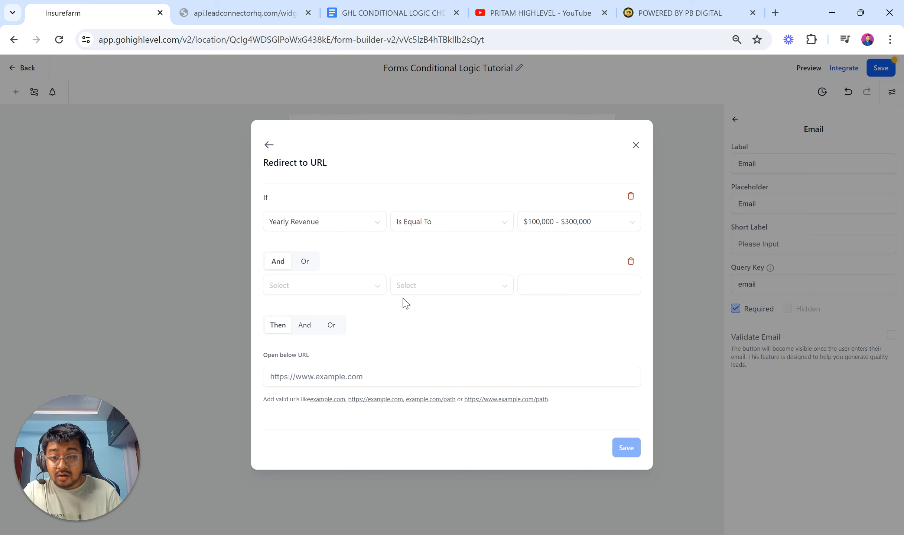
{"action": "left_click", "coordinate": [373, 285]}
{"action": "left_click", "coordinate": [316, 363]}
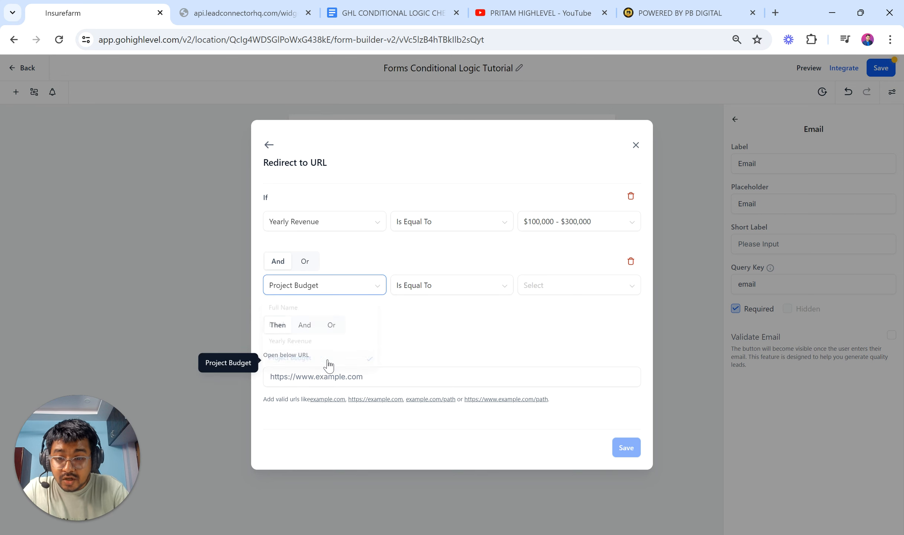
{"action": "left_click", "coordinate": [436, 296]}
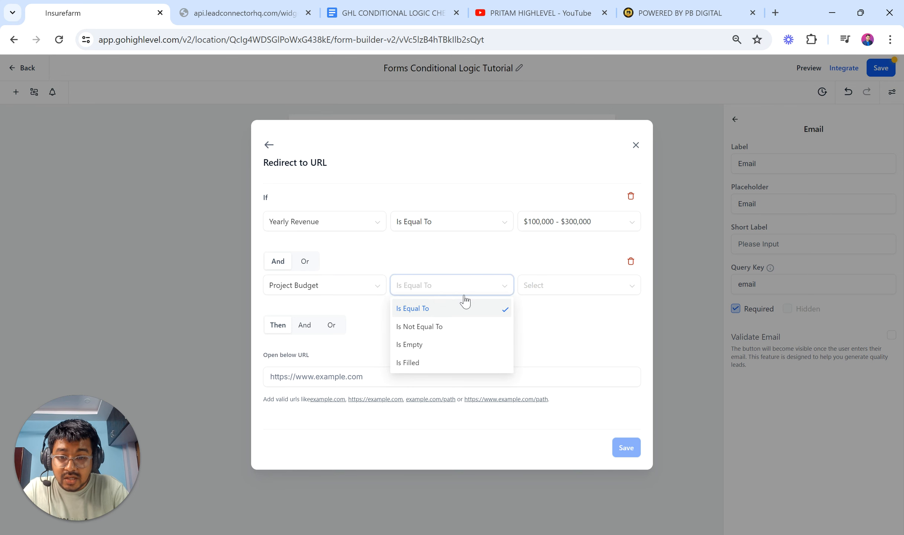
{"action": "left_click", "coordinate": [564, 285]}
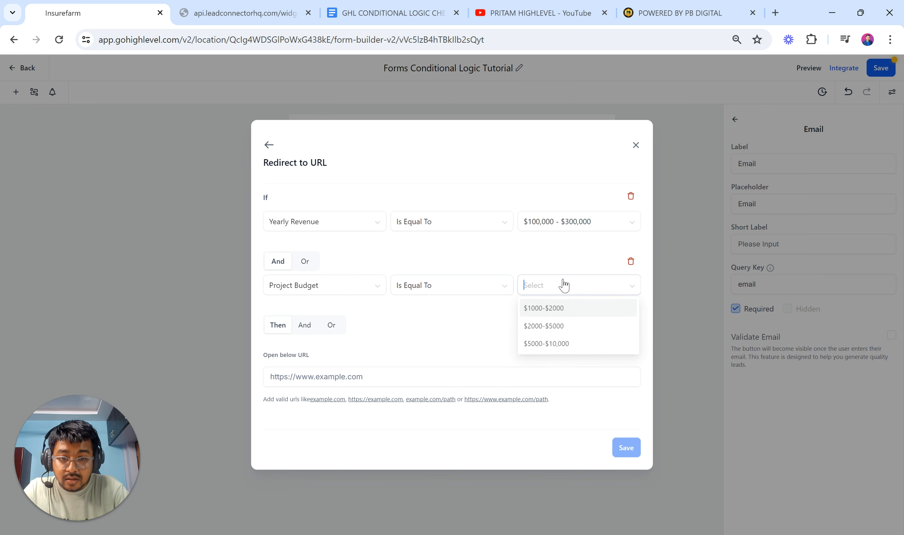
{"action": "left_click", "coordinate": [557, 309]}
Switch to the Google Docs checklist and change the use case's upper budget limit to $2000
{"action": "left_click", "coordinate": [400, 15]}
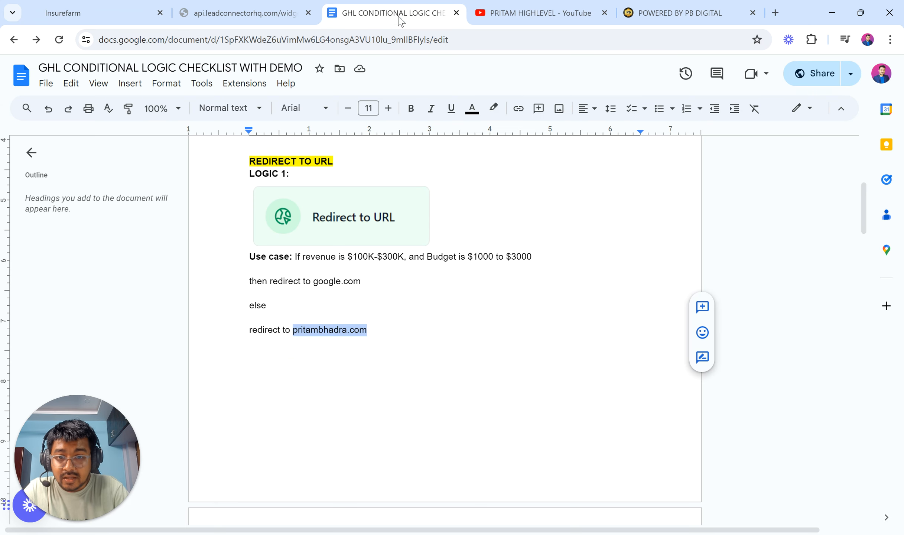
{"action": "left_click", "coordinate": [516, 257]}
{"action": "key", "text": "BackSpace"}
{"action": "type", "text": "2"}
{"action": "left_click", "coordinate": [347, 257]}
{"action": "left_click_drag", "start_coordinate": [379, 261], "coordinate": [540, 257]}
Copy google.com from the checklist into the form builder condition's redirect URL and save the condition
{"action": "left_click", "coordinate": [115, 6]}
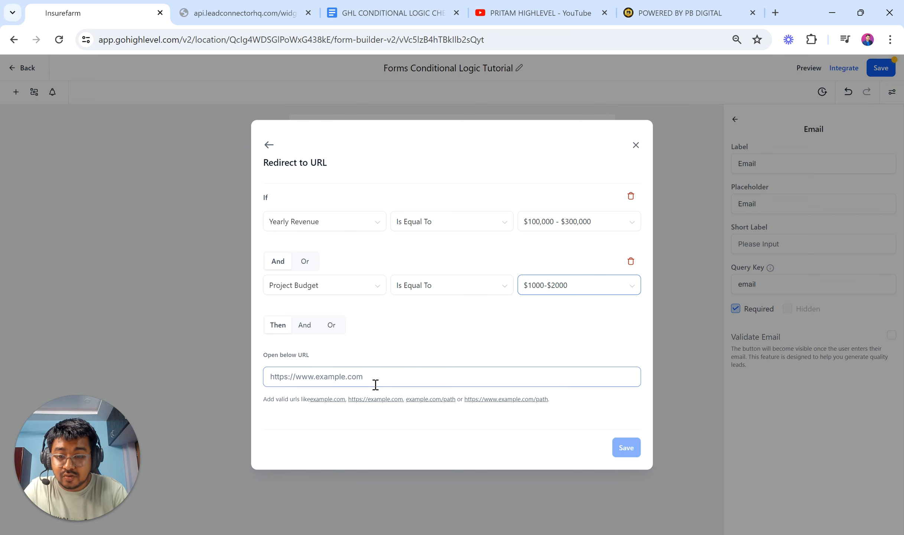
{"action": "left_click", "coordinate": [360, 378]}
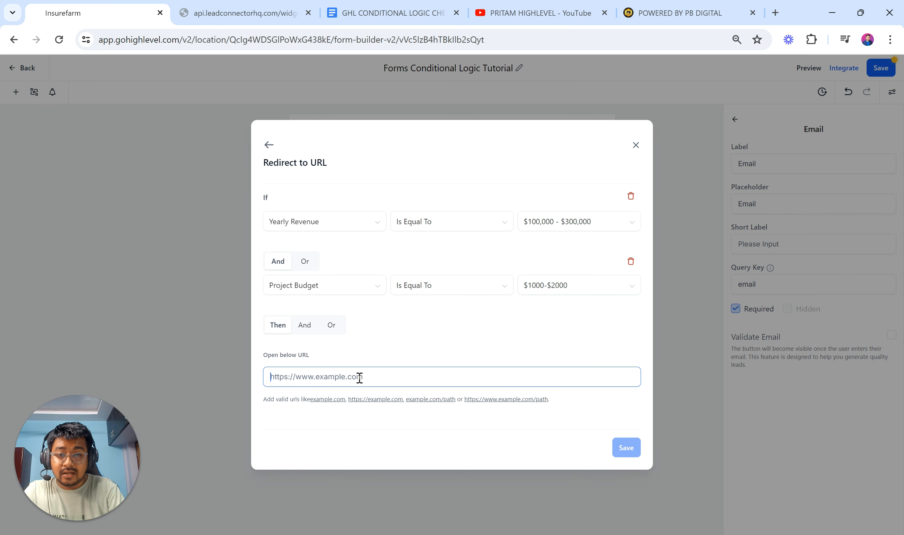
{"action": "left_click", "coordinate": [393, 13]}
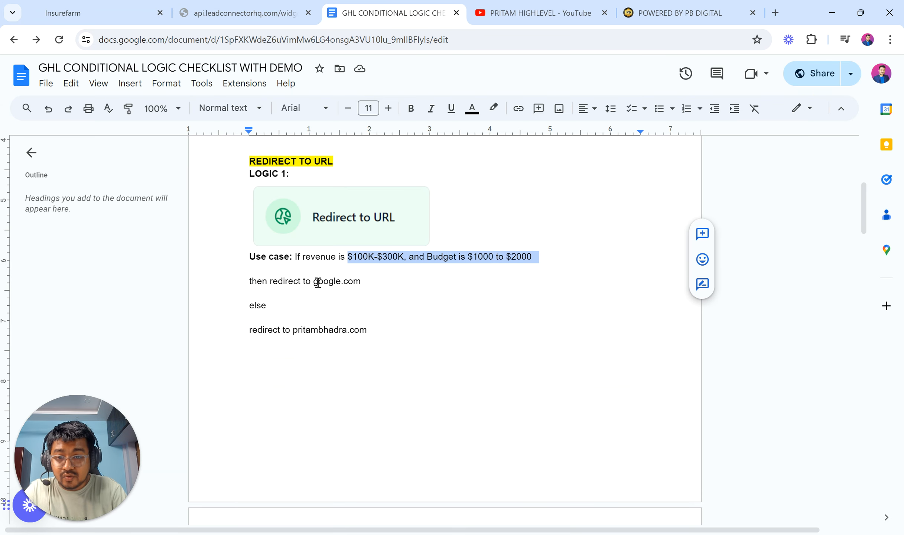
{"action": "left_click_drag", "start_coordinate": [313, 281], "coordinate": [367, 282]}
{"action": "key", "text": "ctrl+c"}
{"action": "left_click", "coordinate": [113, 6]}
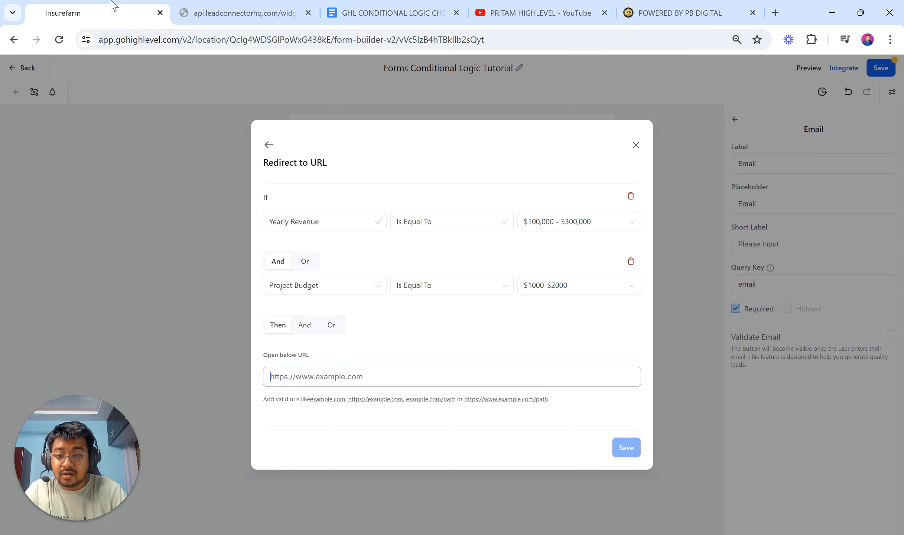
{"action": "left_click", "coordinate": [340, 378]}
{"action": "key", "text": "ctrl+v"}
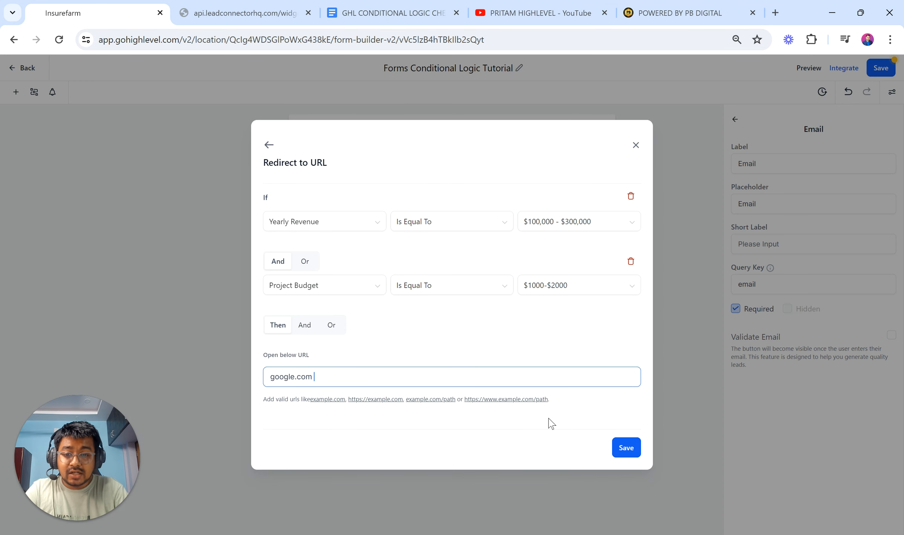
{"action": "left_click", "coordinate": [625, 447]}
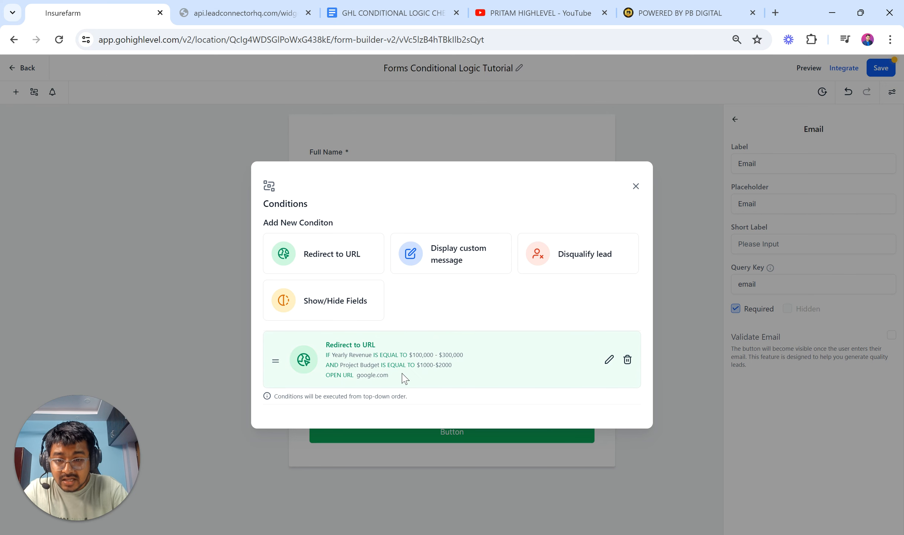
Review the else branch in the checklist, then start a second Redirect to URL condition in the form builder
{"action": "left_click", "coordinate": [379, 11]}
{"action": "left_click", "coordinate": [397, 280]}
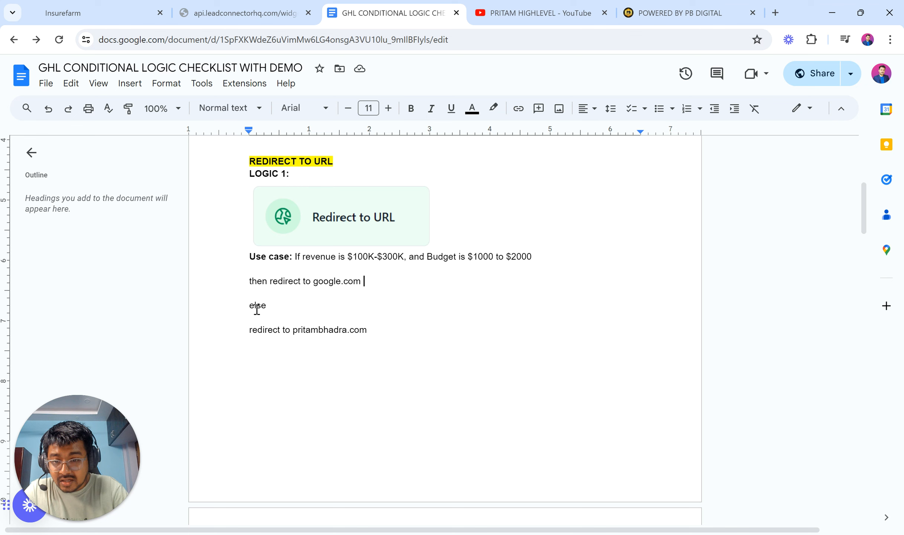
{"action": "left_click_drag", "start_coordinate": [248, 307], "coordinate": [370, 333]}
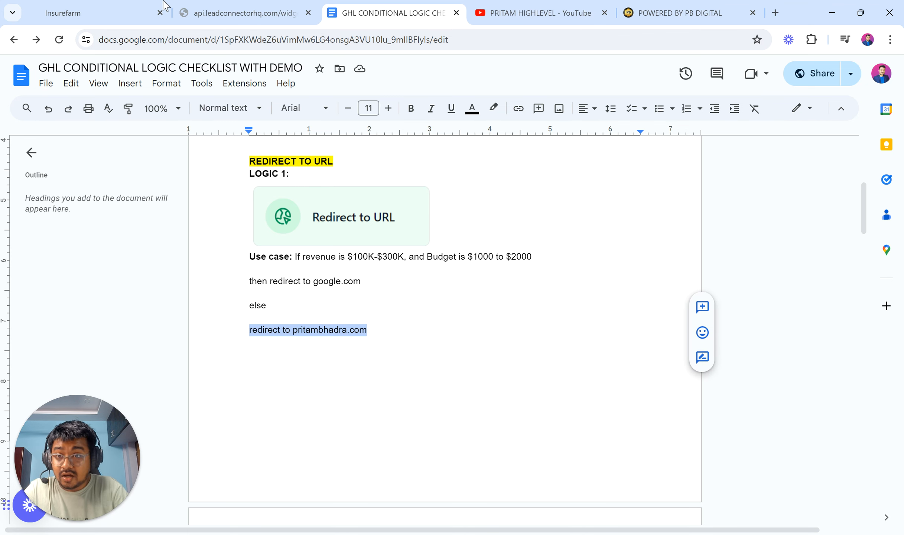
{"action": "left_click", "coordinate": [127, 8]}
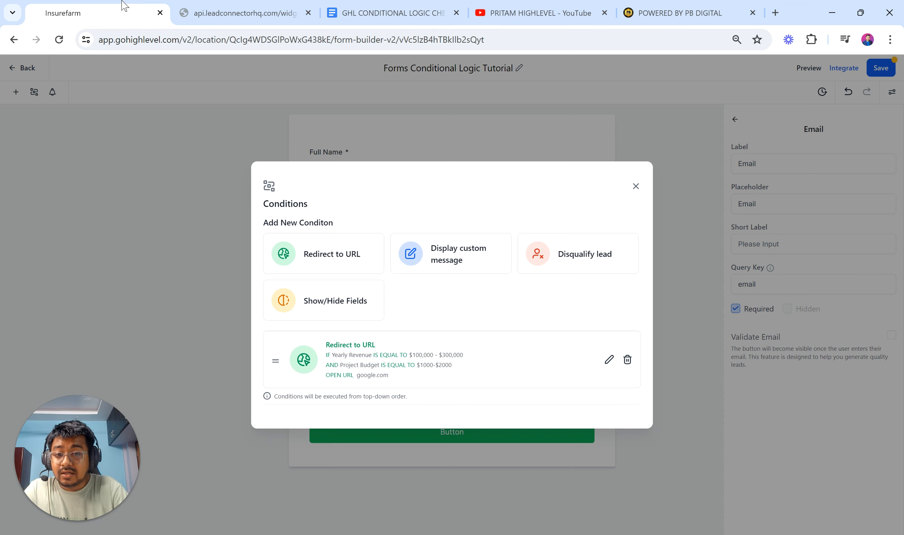
{"action": "left_click", "coordinate": [342, 258]}
{"action": "left_click", "coordinate": [304, 223]}
Switch to the checklist and compare the use case's revenue and budget conditions with its else redirect target
{"action": "left_click", "coordinate": [367, 15]}
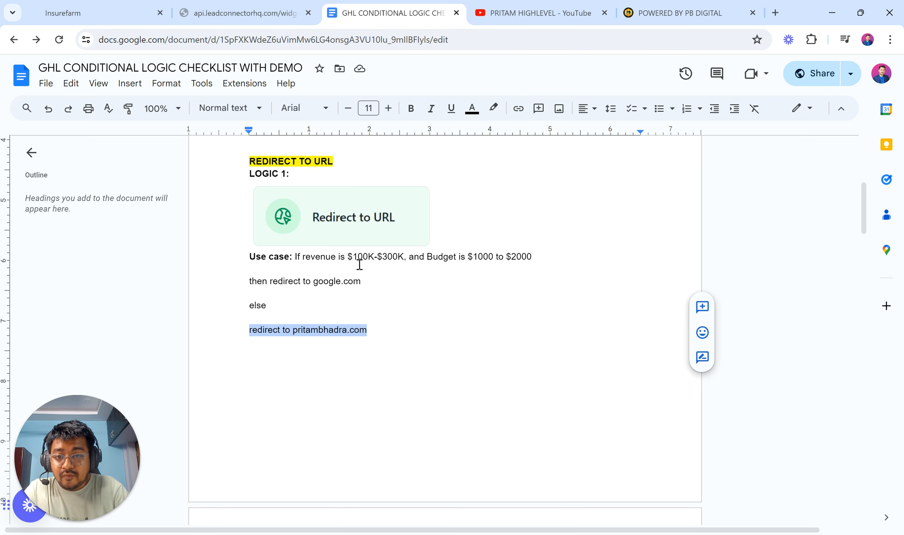
{"action": "left_click_drag", "start_coordinate": [348, 256], "coordinate": [544, 254]}
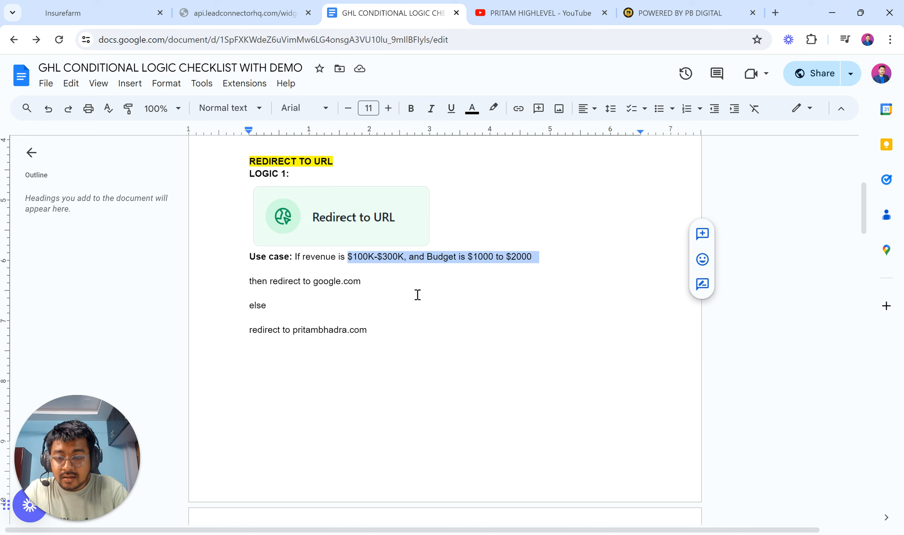
{"action": "left_click", "coordinate": [294, 330]}
{"action": "left_click_drag", "start_coordinate": [322, 330], "coordinate": [370, 332]}
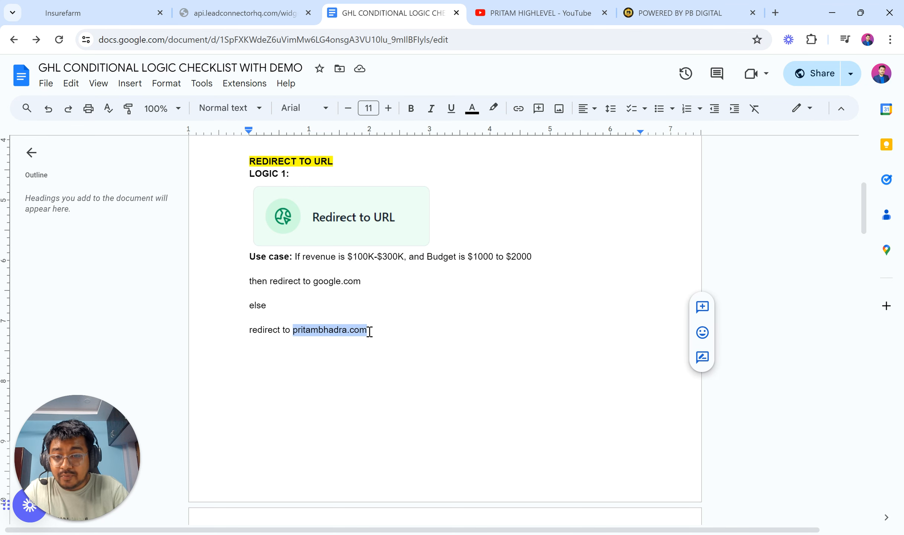
{"action": "left_click_drag", "start_coordinate": [348, 256], "coordinate": [536, 258]}
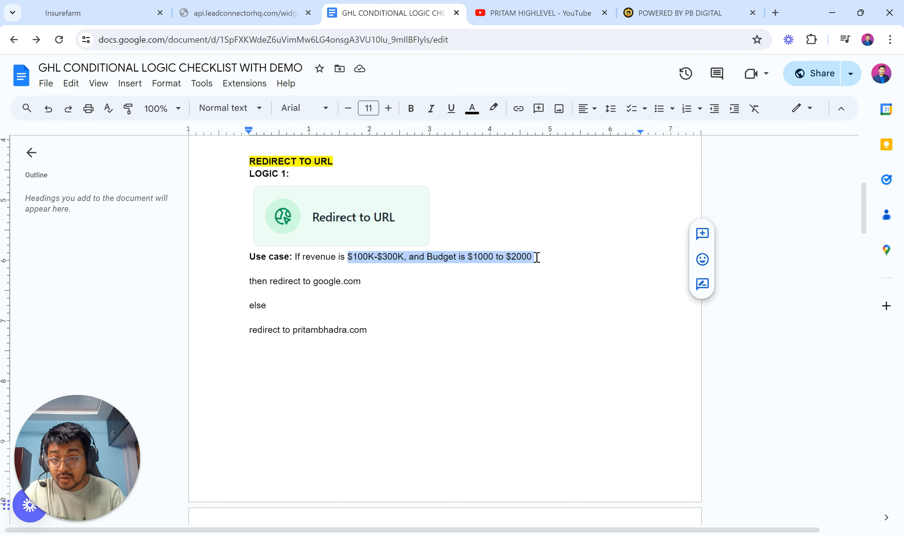
Return to the form builder and set the second condition's first rule to Yearly Revenue Is Not Equal To $100,000 - $300,000
{"action": "left_click", "coordinate": [116, 11]}
{"action": "left_click", "coordinate": [301, 223]}
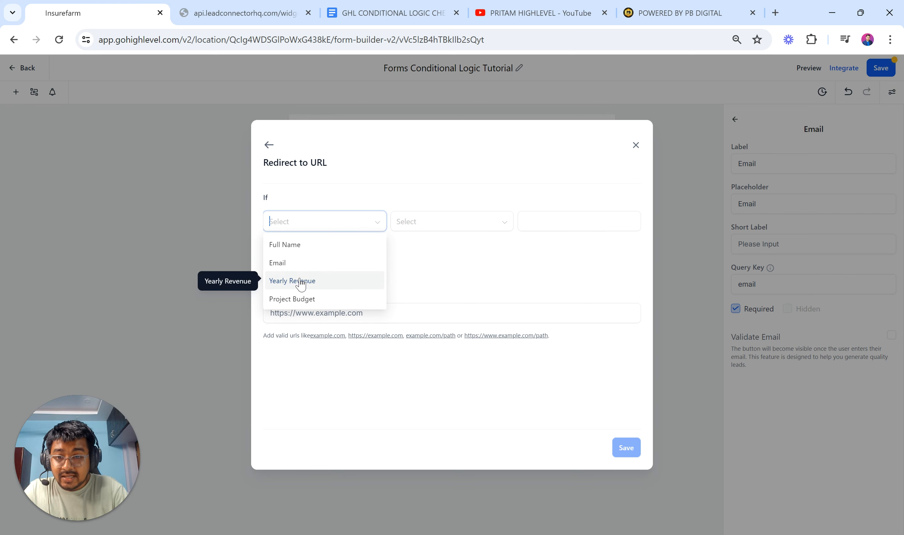
{"action": "left_click", "coordinate": [301, 282]}
{"action": "left_click", "coordinate": [440, 224]}
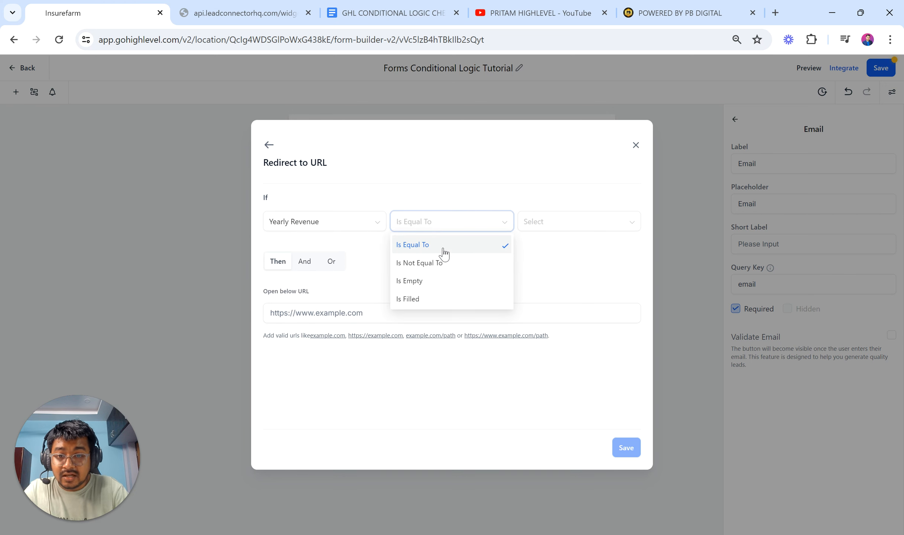
{"action": "left_click", "coordinate": [442, 262]}
{"action": "left_click", "coordinate": [565, 224]}
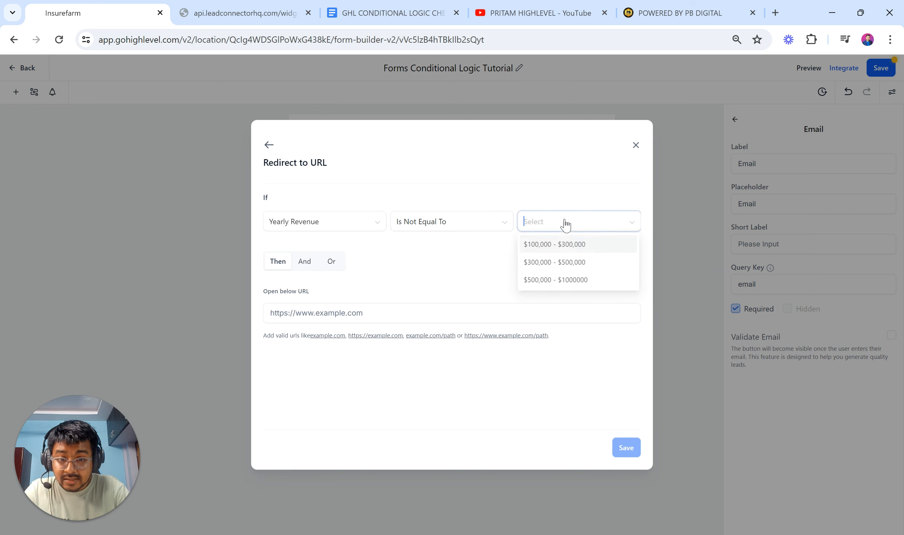
{"action": "left_click", "coordinate": [559, 245]}
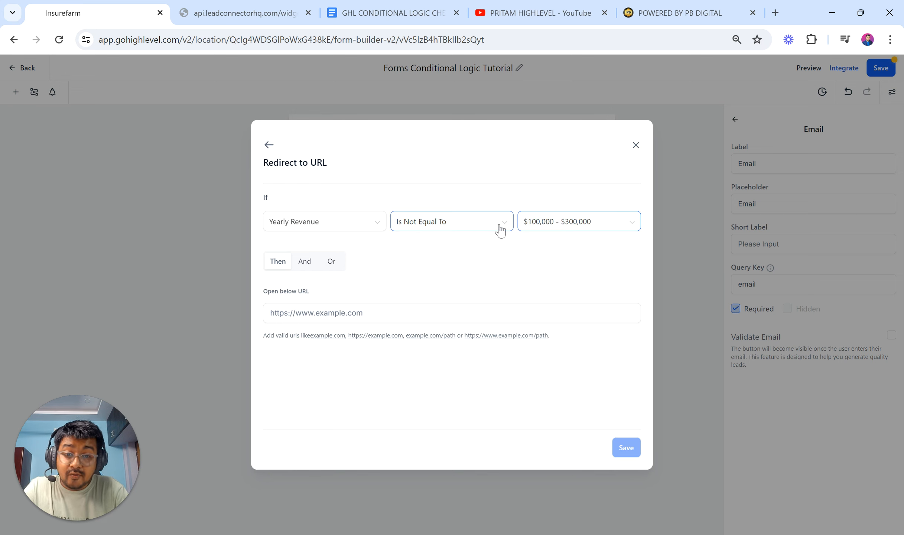
{"action": "left_click", "coordinate": [557, 225]}
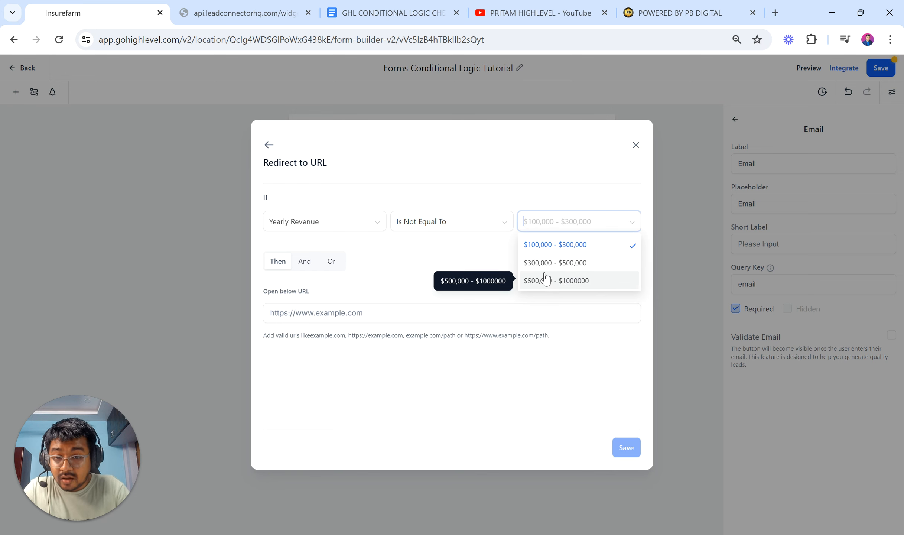
{"action": "left_click", "coordinate": [457, 243]}
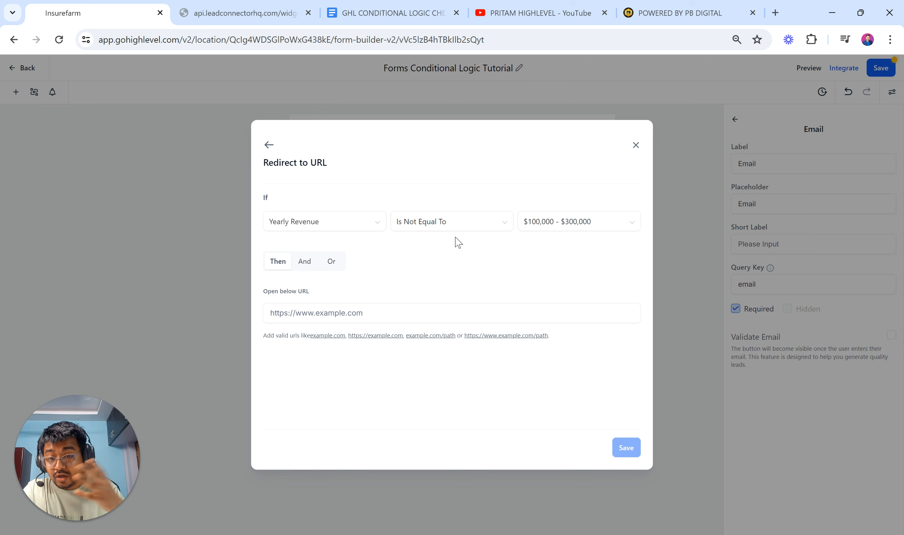
Add an And rule to the second redirect condition: Project Budget Is Not Equal To $1000-$2000
{"action": "left_click", "coordinate": [299, 264]}
{"action": "left_click", "coordinate": [299, 292]}
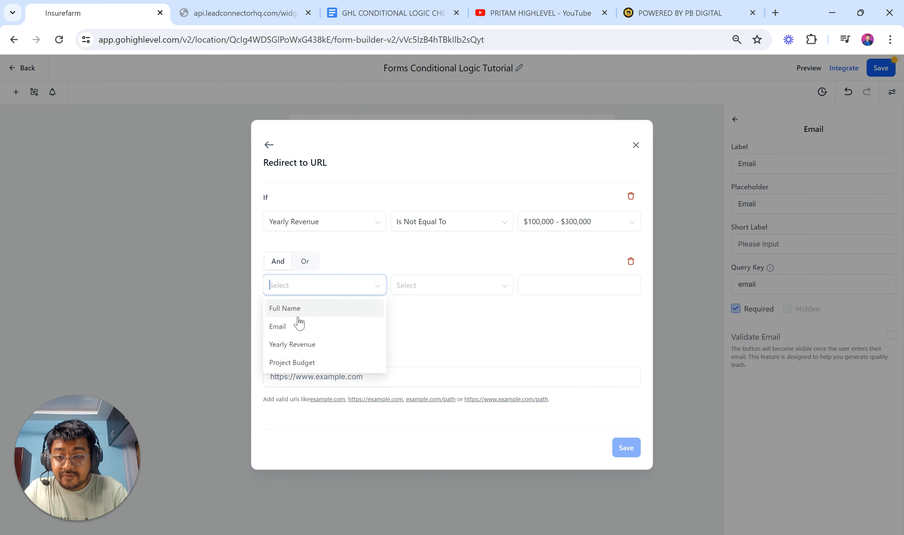
{"action": "left_click", "coordinate": [284, 362]}
{"action": "left_click", "coordinate": [412, 287]}
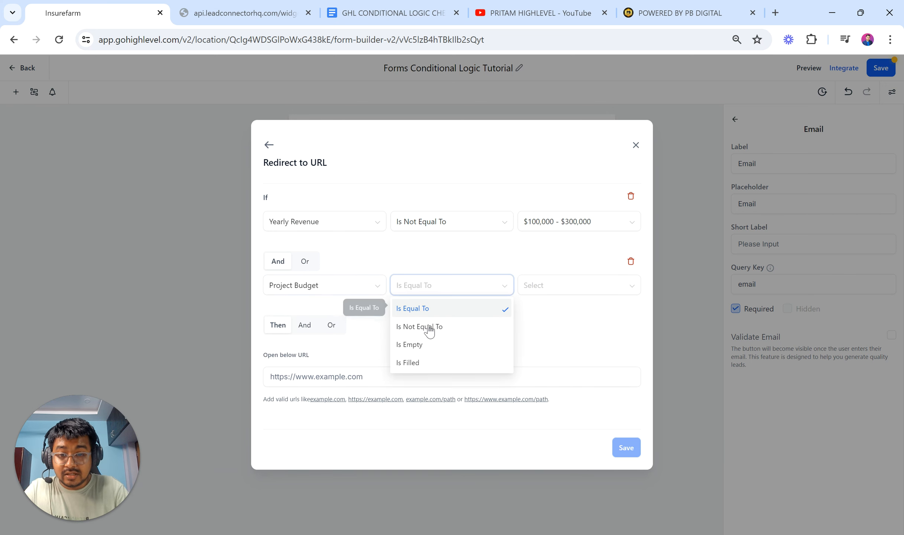
{"action": "left_click", "coordinate": [429, 327]}
{"action": "left_click", "coordinate": [535, 292]}
{"action": "left_click", "coordinate": [550, 315]}
{"action": "left_click", "coordinate": [554, 290]}
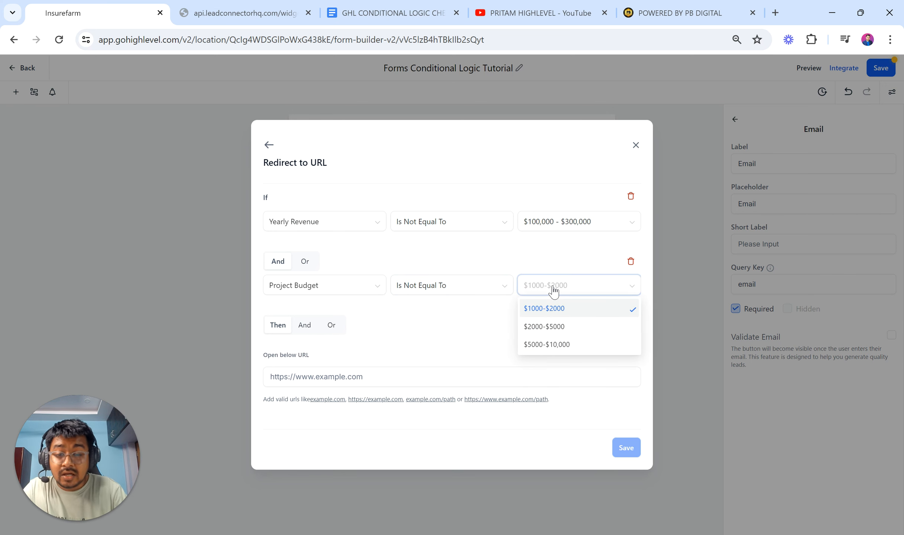
{"action": "left_click", "coordinate": [448, 323]}
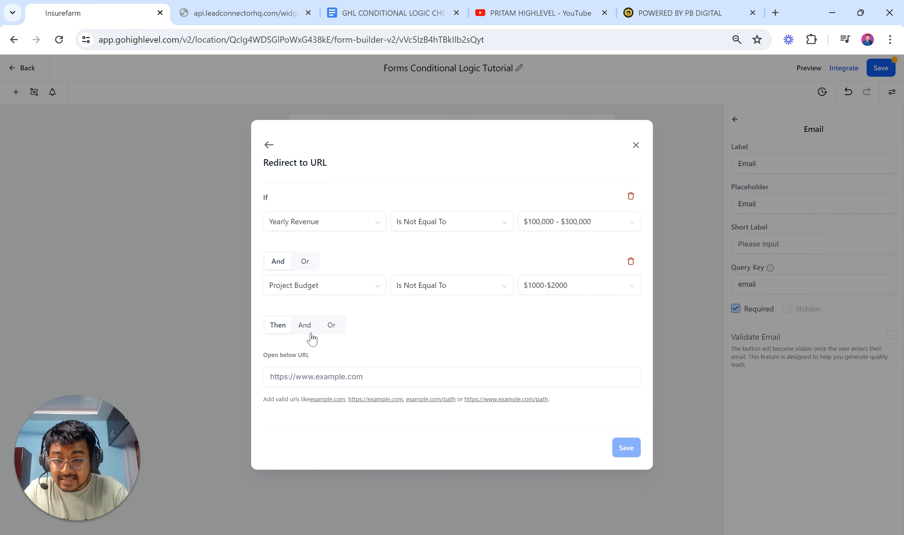
Set the second condition's redirect URL to the checklist's else domain and save the condition
{"action": "left_click", "coordinate": [308, 379]}
{"action": "type", "text": "pri"}
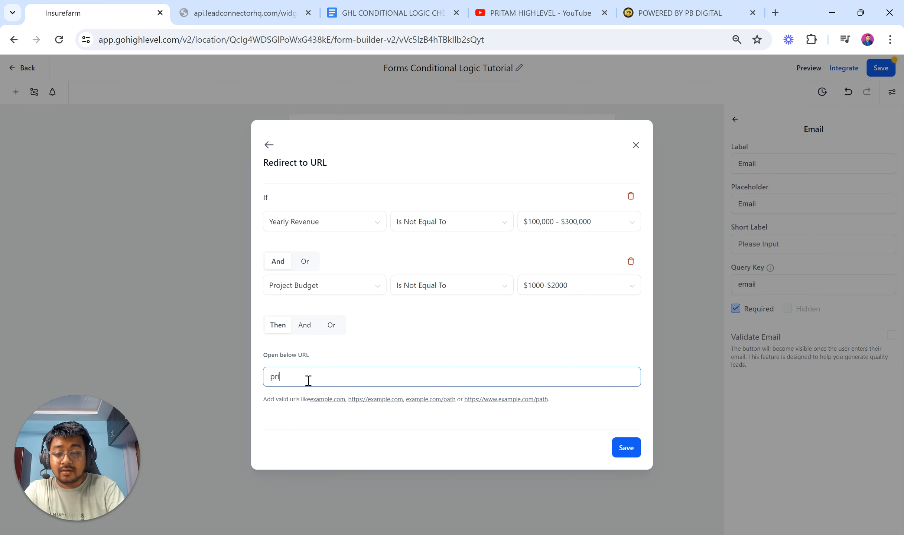
{"action": "type", "text": "tambhadra.com"}
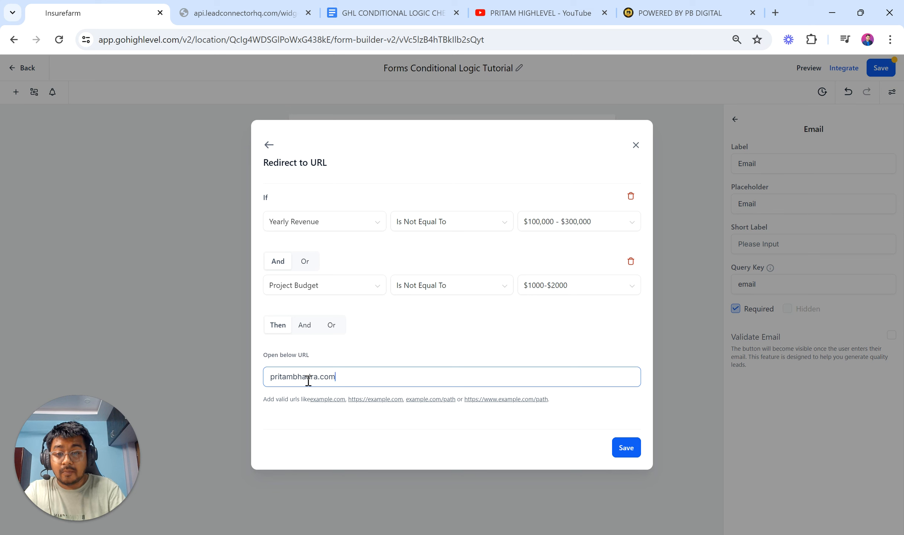
{"action": "left_click", "coordinate": [423, 339]}
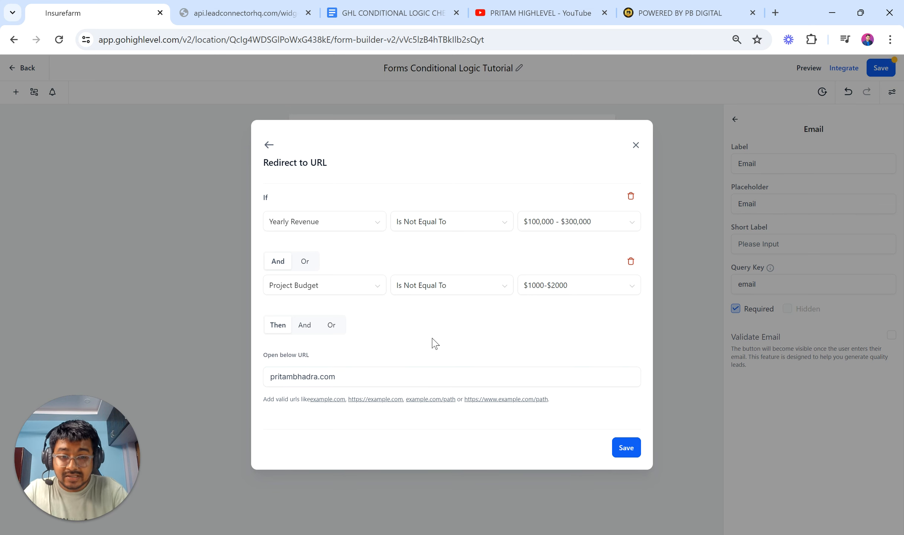
{"action": "left_click", "coordinate": [626, 447]}
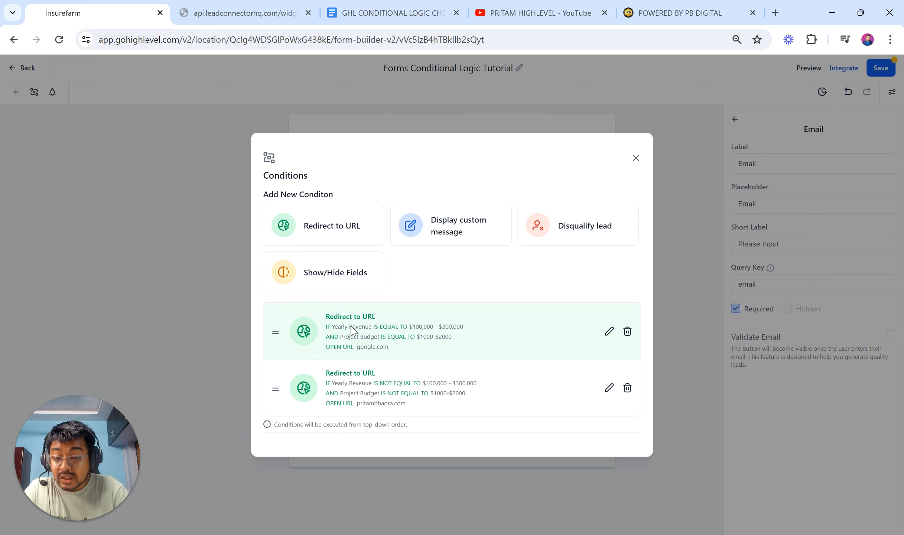
Close the conditions dialog, save the form, and open its preview
{"action": "left_click", "coordinate": [634, 160]}
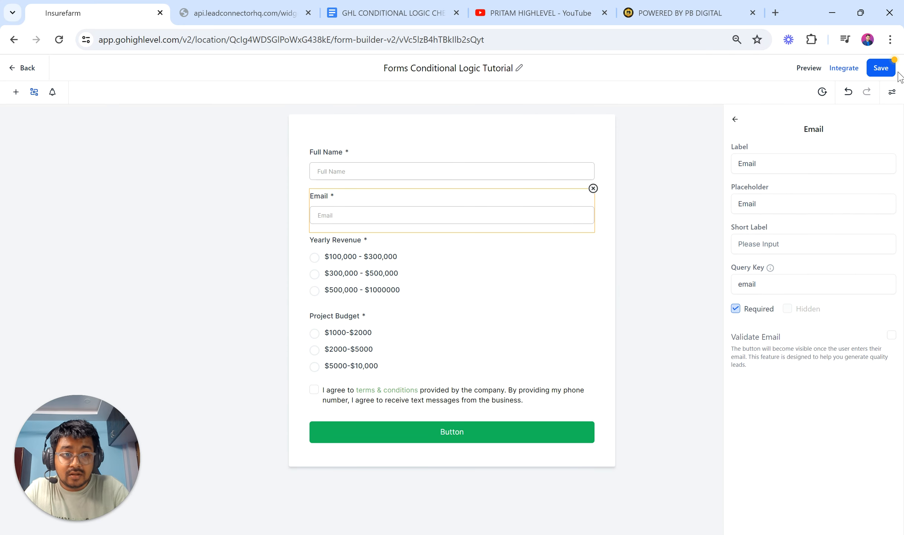
{"action": "left_click", "coordinate": [878, 68]}
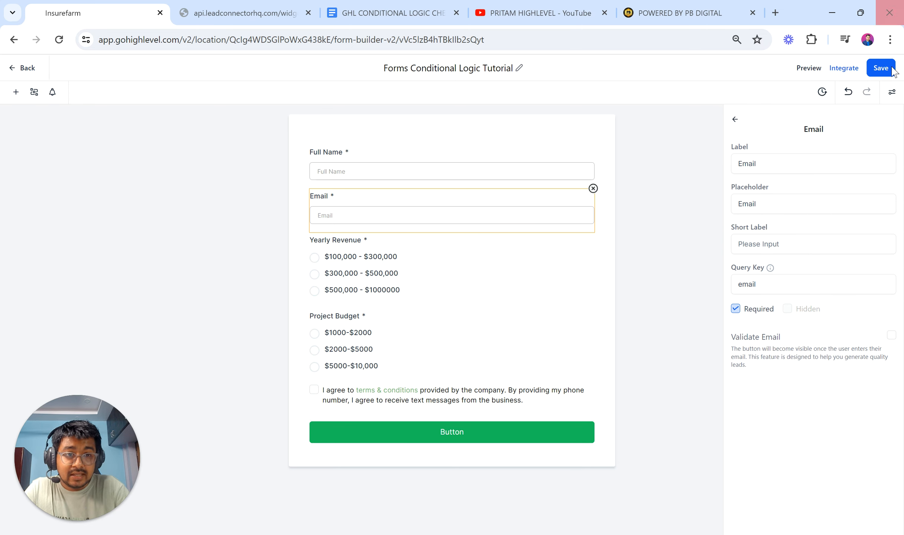
{"action": "left_click", "coordinate": [810, 70]}
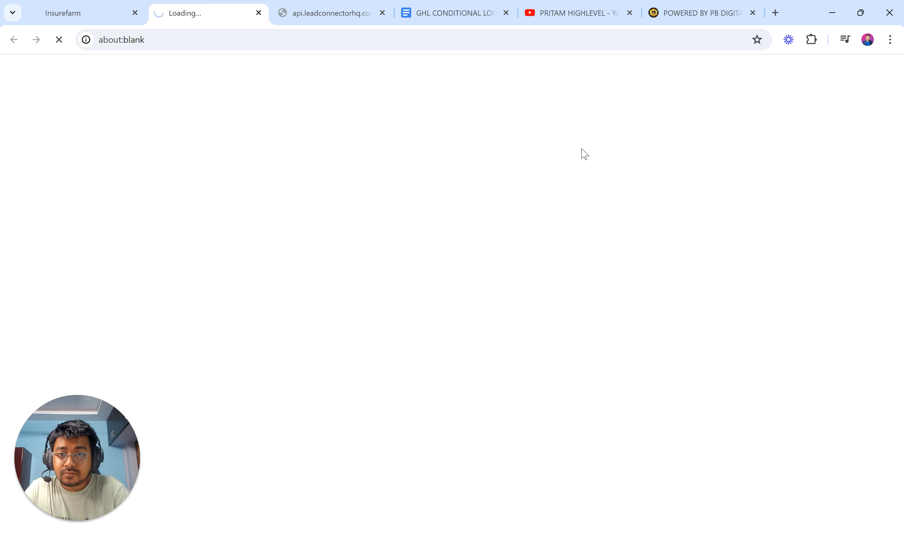
Fill in the preview form's full name and email from the saved suggestions
{"action": "left_click", "coordinate": [372, 125]}
{"action": "left_click", "coordinate": [377, 163]}
{"action": "left_click", "coordinate": [316, 182]}
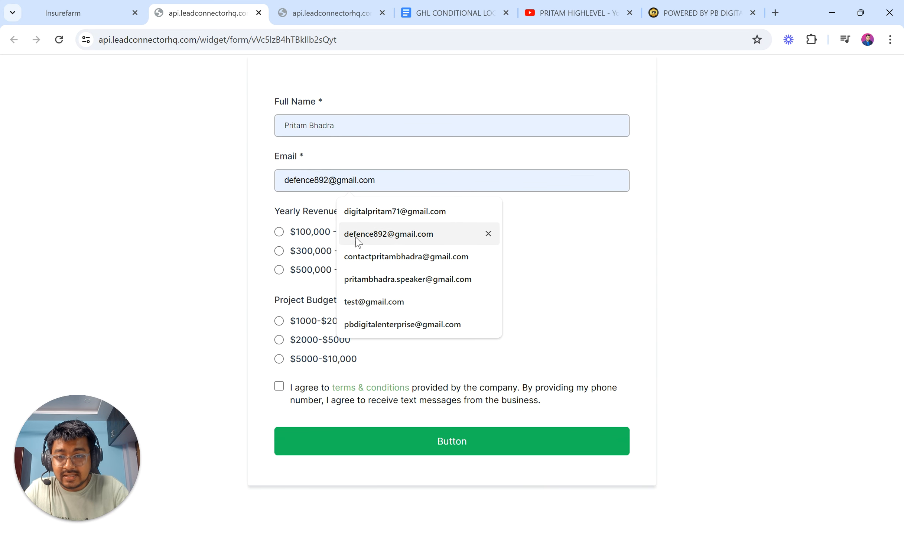
{"action": "left_click", "coordinate": [358, 240]}
Switch to the checklist and review Logic 1's revenue range, budget range, and google.com redirect target
{"action": "left_click", "coordinate": [454, 13]}
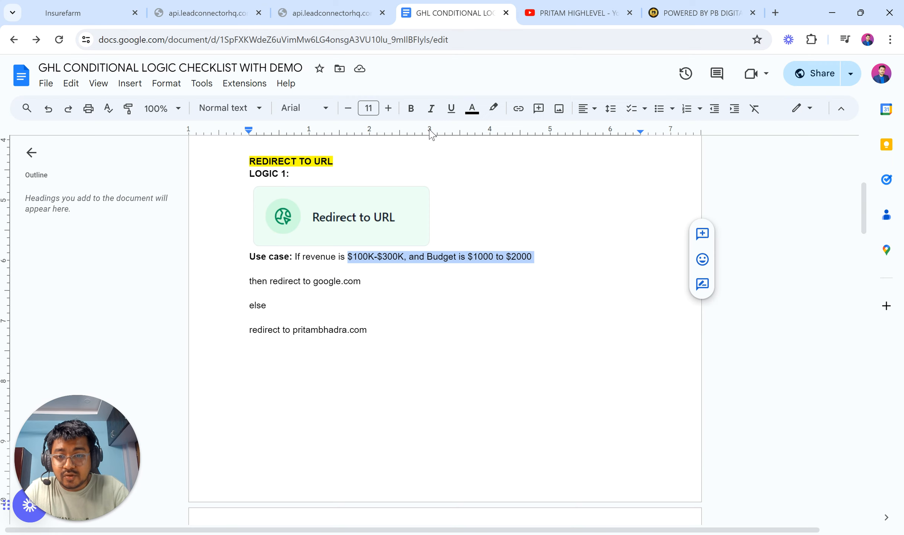
{"action": "left_click", "coordinate": [328, 218]}
{"action": "left_click", "coordinate": [521, 240]}
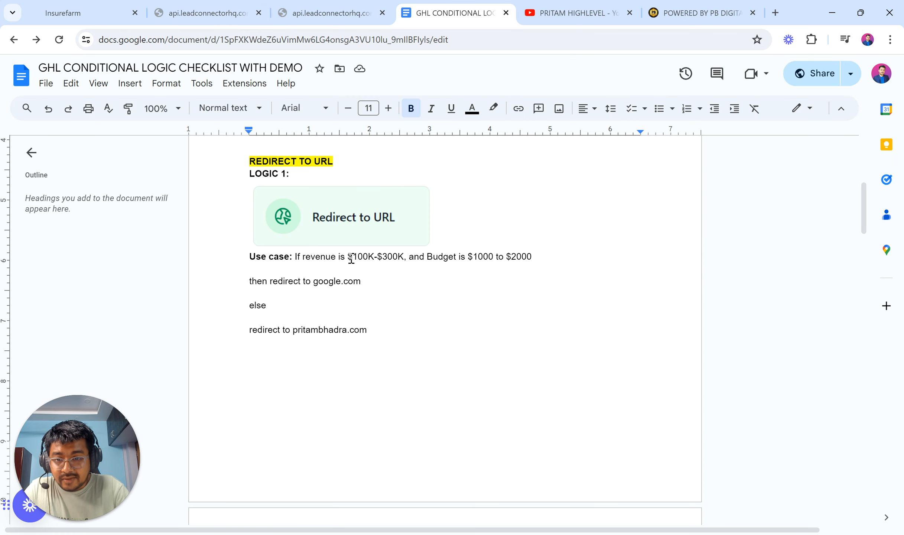
{"action": "left_click_drag", "start_coordinate": [348, 256], "coordinate": [405, 257]}
{"action": "left_click_drag", "start_coordinate": [473, 257], "coordinate": [573, 255]}
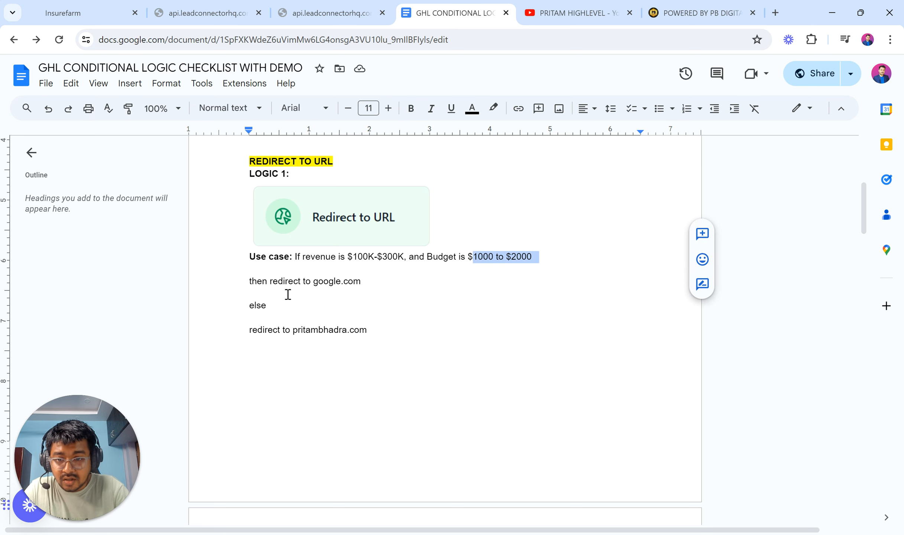
{"action": "left_click_drag", "start_coordinate": [314, 282], "coordinate": [368, 282]}
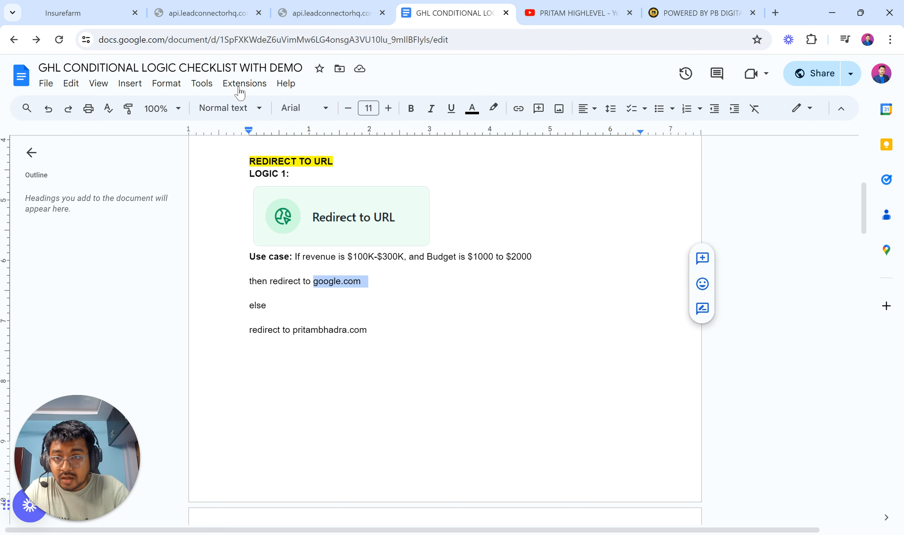
Return to the preview, choose Yearly Revenue $100,000 - $300,000 and Project Budget $1000-$2000, accept the terms, and submit the form
{"action": "left_click", "coordinate": [217, 6]}
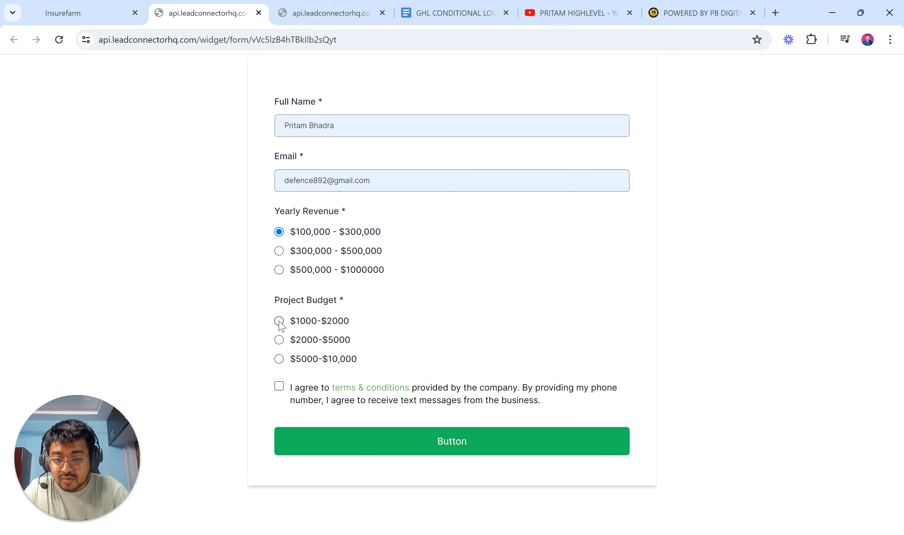
{"action": "left_click", "coordinate": [279, 386]}
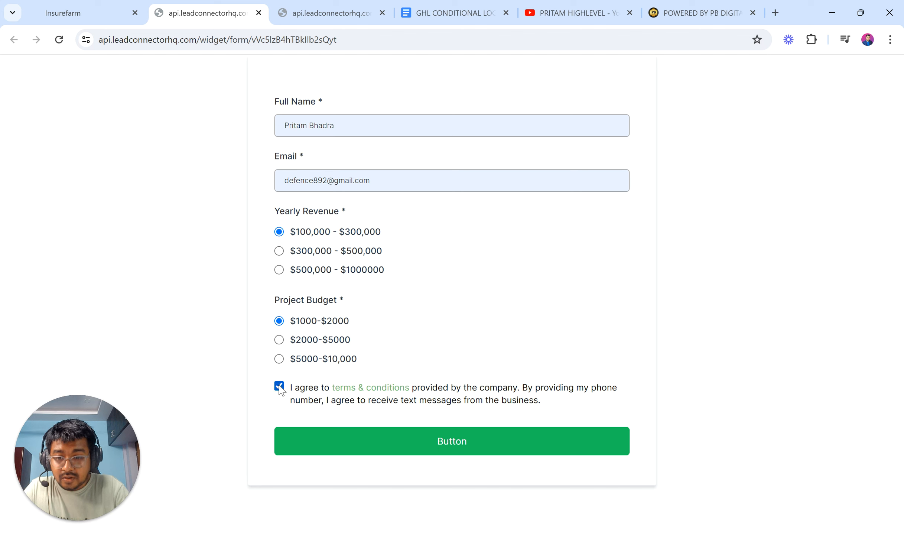
{"action": "left_click", "coordinate": [384, 441]}
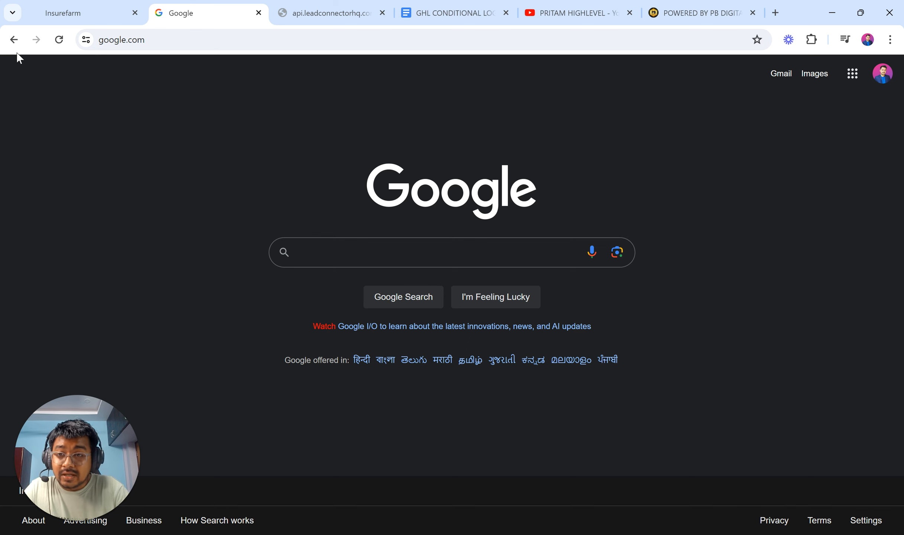
Go back to the form, clear its terms consent, and review the else branch of Logic 1 in the checklist
{"action": "left_click", "coordinate": [14, 40]}
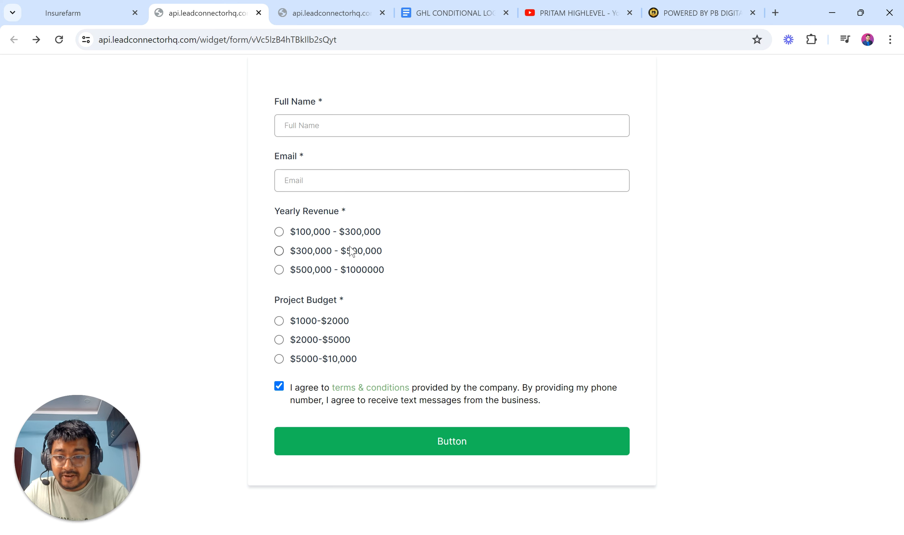
{"action": "left_click", "coordinate": [278, 389]}
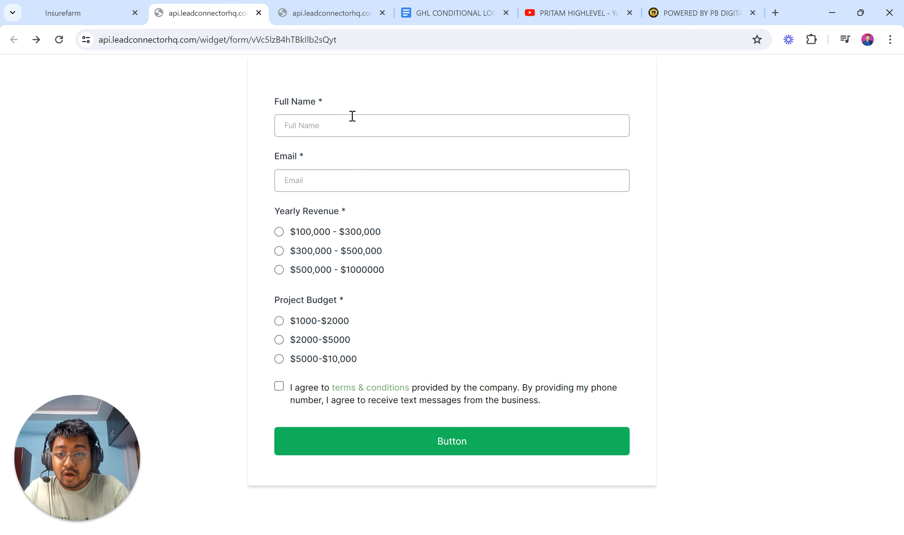
{"action": "left_click", "coordinate": [440, 6]}
{"action": "left_click_drag", "start_coordinate": [348, 257], "coordinate": [532, 257]}
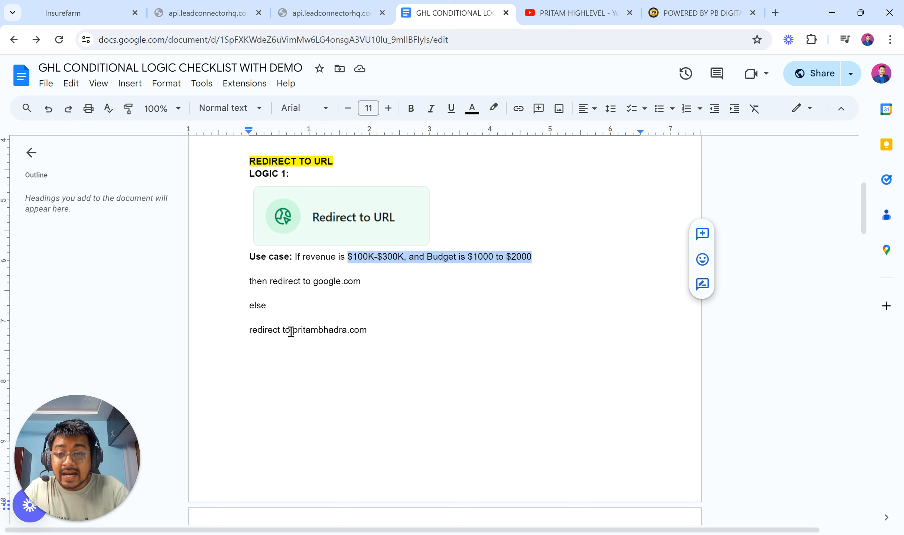
{"action": "left_click_drag", "start_coordinate": [292, 330], "coordinate": [249, 318]}
Return to the preview, fill in the full name and email again, and choose Yearly Revenue $300,000 - $500,000
{"action": "left_click", "coordinate": [168, 11]}
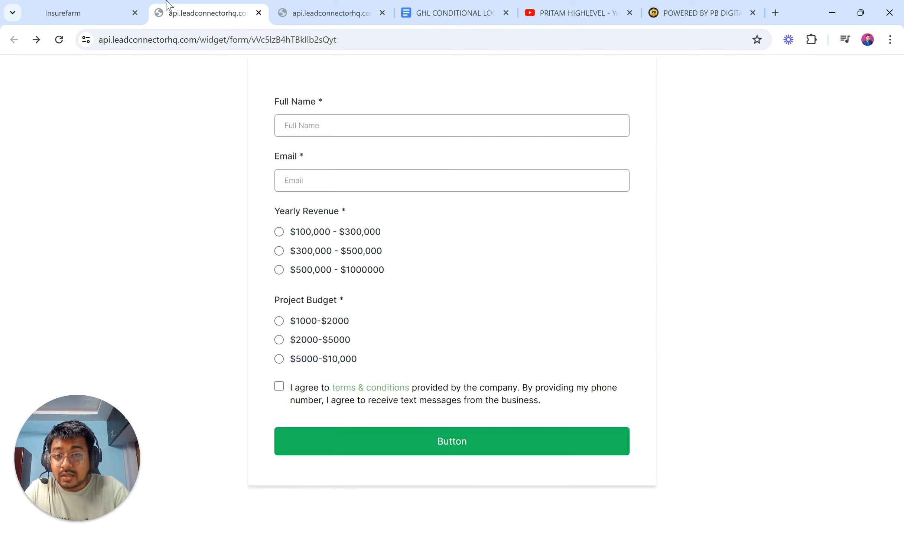
{"action": "left_click", "coordinate": [321, 125]}
{"action": "left_click", "coordinate": [351, 155]}
{"action": "left_click", "coordinate": [315, 176]}
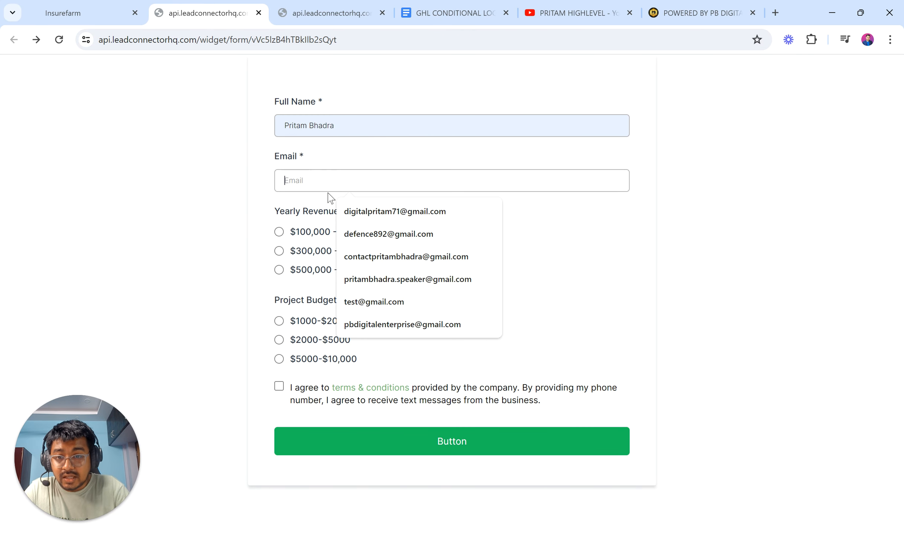
{"action": "left_click", "coordinate": [356, 237]}
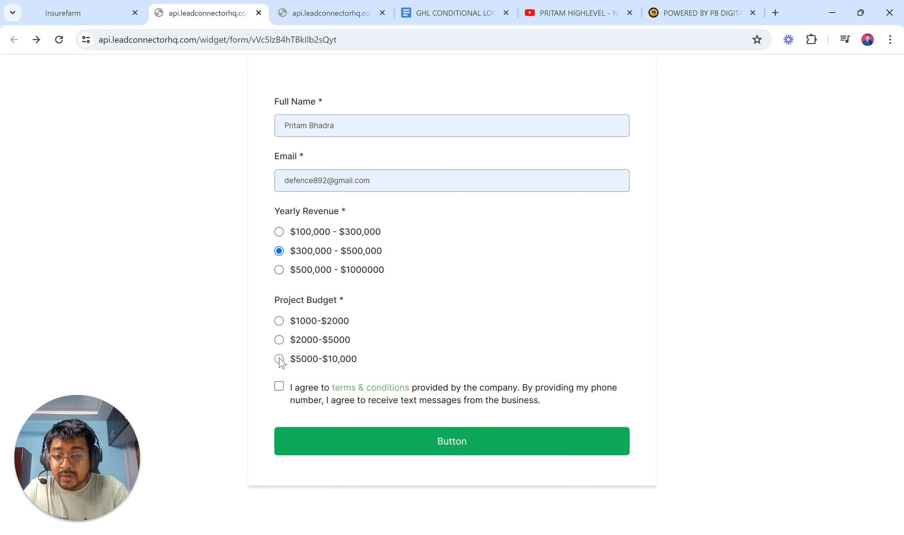
Choose Project Budget $5000-$10,000, accept the terms, submit the form, and look over the redirected page
{"action": "left_click", "coordinate": [280, 388]}
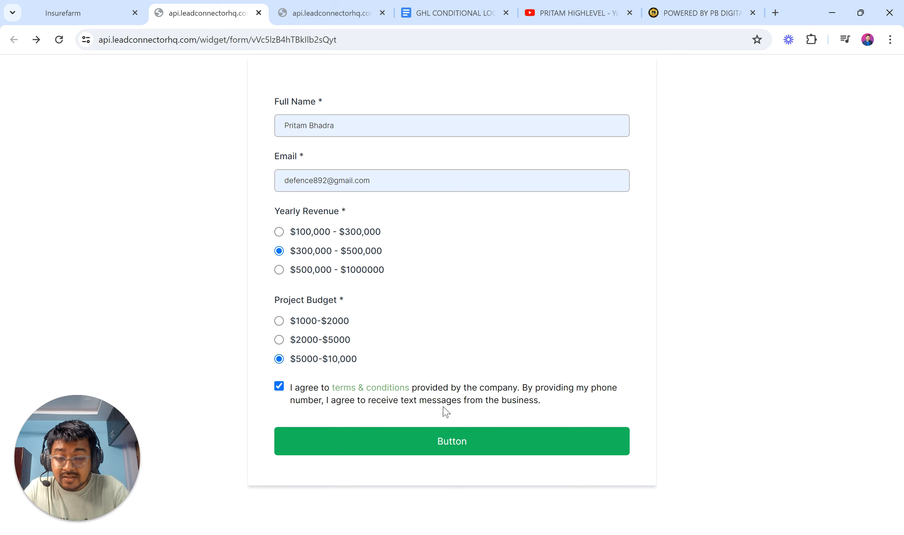
{"action": "left_click", "coordinate": [453, 448]}
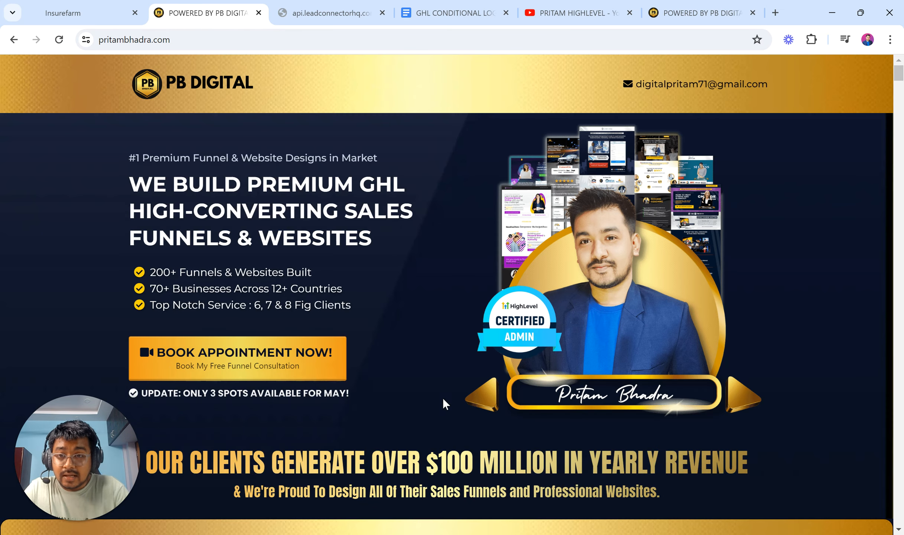
{"action": "scroll", "coordinate": [438, 276], "scroll_direction": "down", "scroll_amount": 7}
{"action": "scroll", "coordinate": [438, 276], "scroll_direction": "up", "scroll_amount": 6}
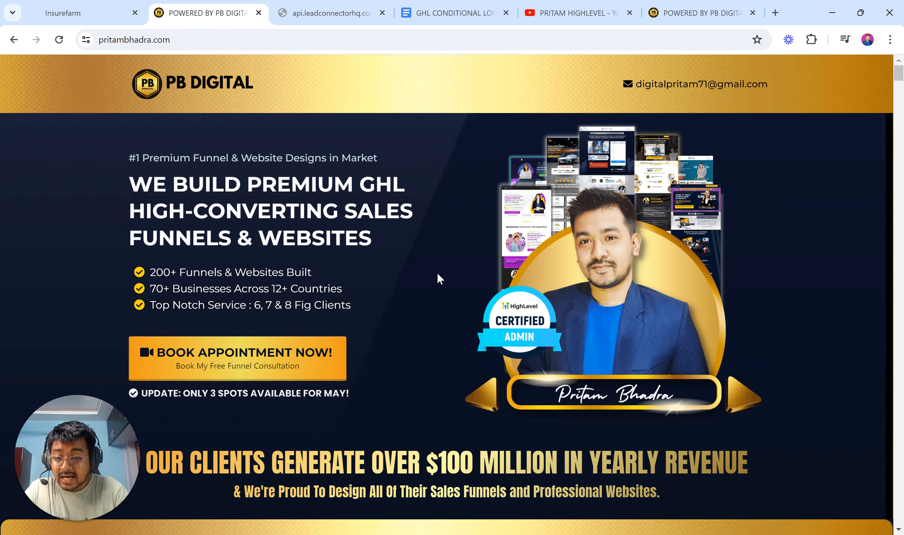
Switch to the checklist and add a DONE line below Logic 1's else redirect
{"action": "left_click", "coordinate": [61, 12]}
{"action": "left_click", "coordinate": [447, 7]}
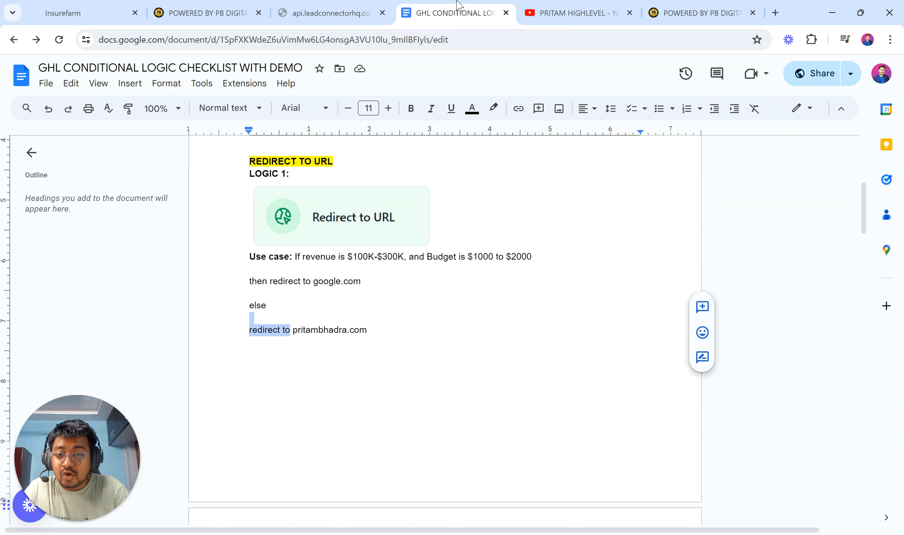
{"action": "left_click", "coordinate": [419, 299]}
{"action": "left_click", "coordinate": [393, 333]}
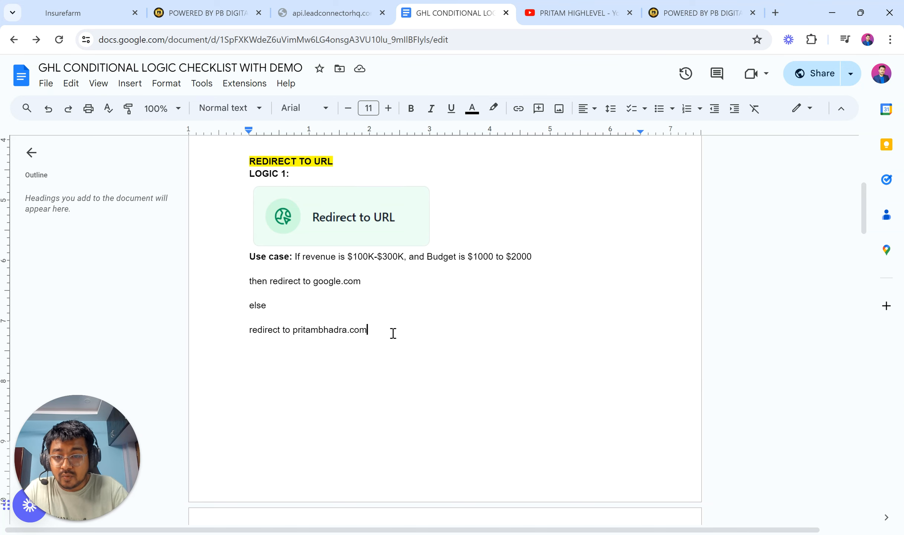
{"action": "key", "text": "Return"}
{"action": "type", "text": "DONE"}
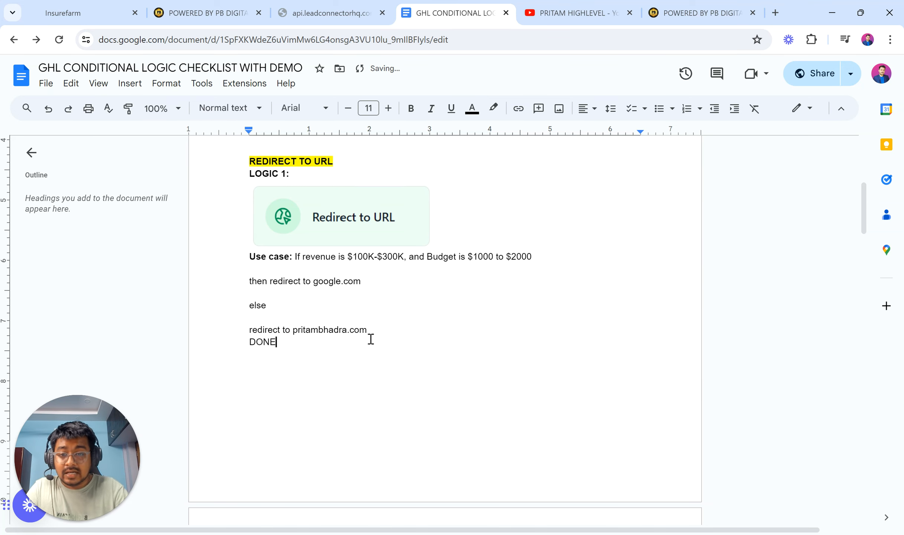
Highlight the DONE text under Logic 1 in green
{"action": "left_click_drag", "start_coordinate": [289, 347], "coordinate": [249, 346]}
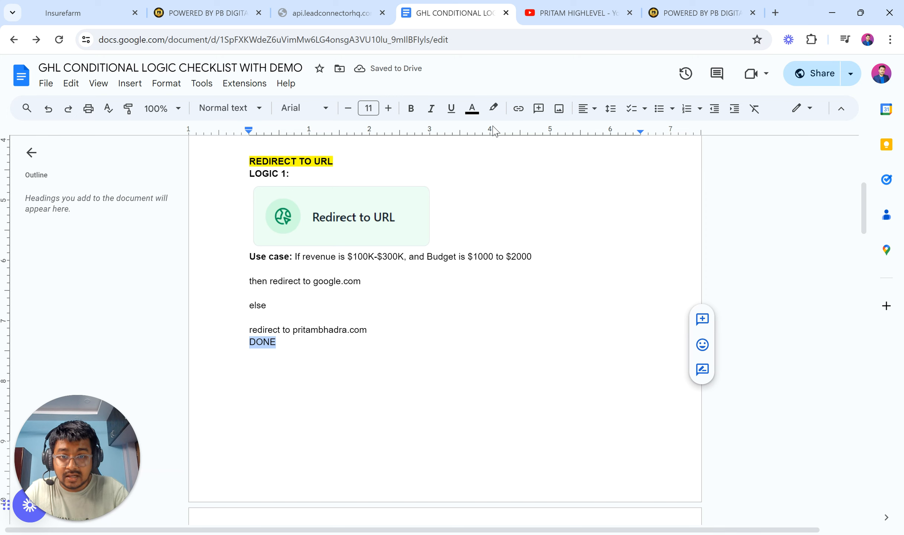
{"action": "left_click", "coordinate": [493, 108]}
{"action": "left_click", "coordinate": [552, 166]}
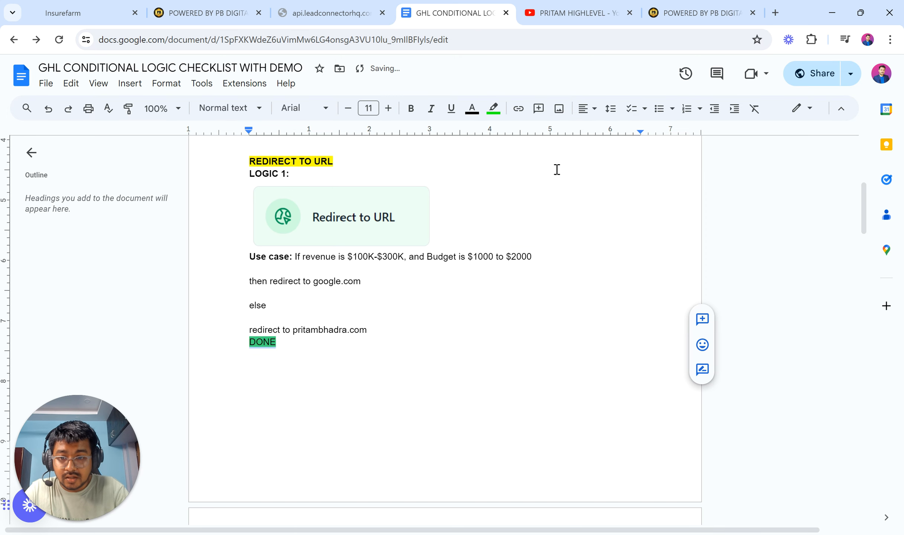
{"action": "left_click", "coordinate": [453, 317]}
Review the checklist's Logic 2 Display Custom Message use case, then open the conditions in the form builder
{"action": "scroll", "coordinate": [453, 318], "scroll_direction": "up", "scroll_amount": 2}
{"action": "scroll", "coordinate": [452, 315], "scroll_direction": "down", "scroll_amount": 11}
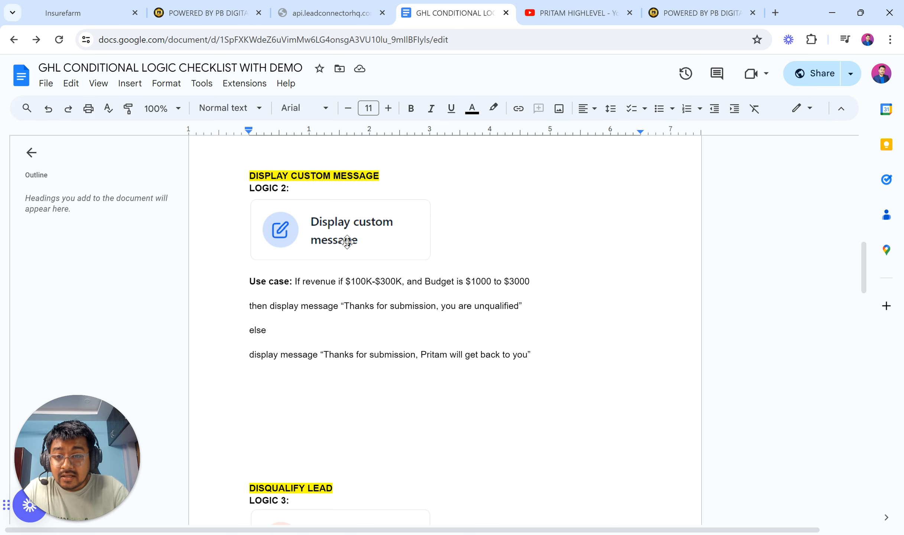
{"action": "left_click", "coordinate": [102, 8]}
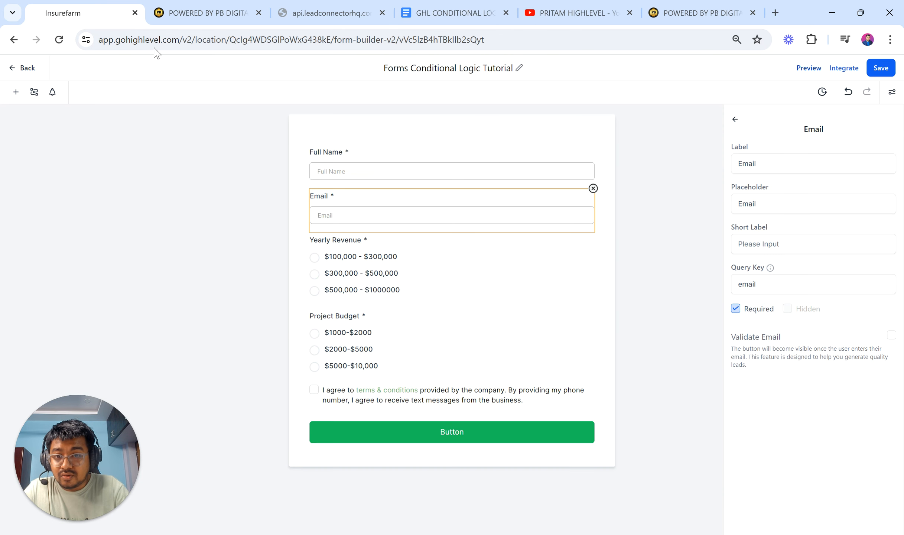
{"action": "left_click", "coordinate": [33, 92]}
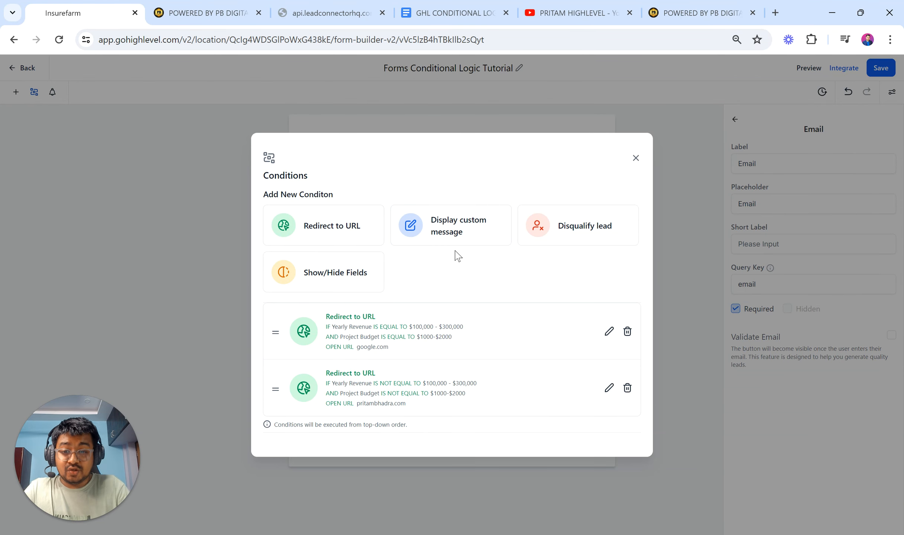
Delete both existing Redirect to URL conditions from the form
{"action": "left_click", "coordinate": [627, 331]}
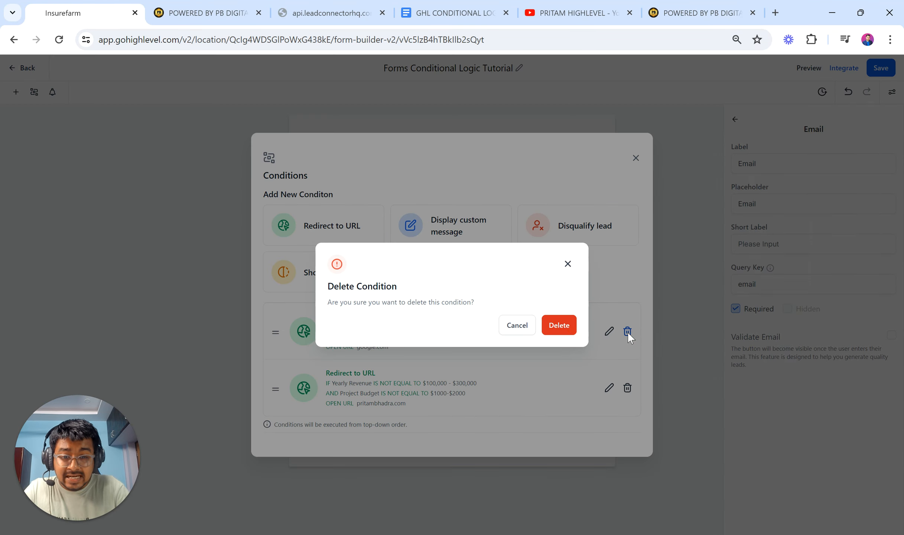
{"action": "left_click", "coordinate": [570, 330]}
{"action": "left_click", "coordinate": [627, 359]}
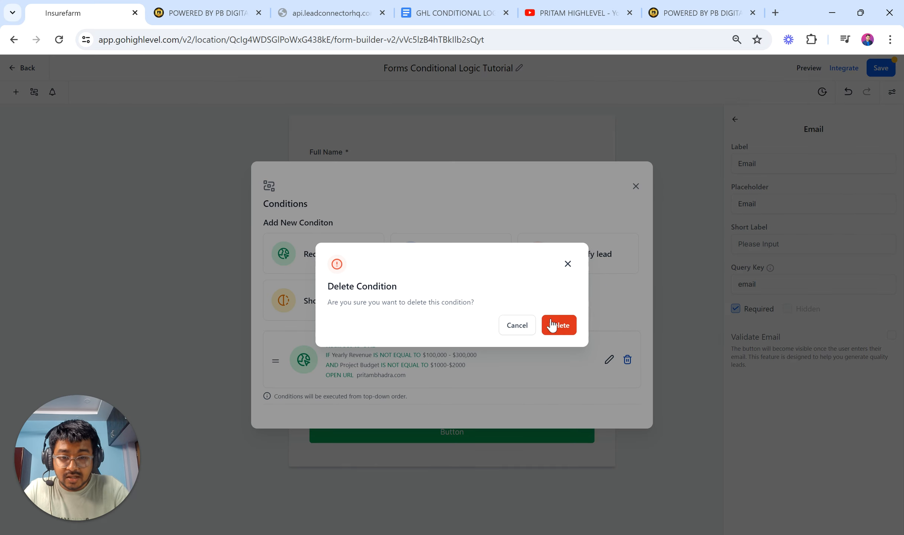
{"action": "left_click", "coordinate": [552, 325]}
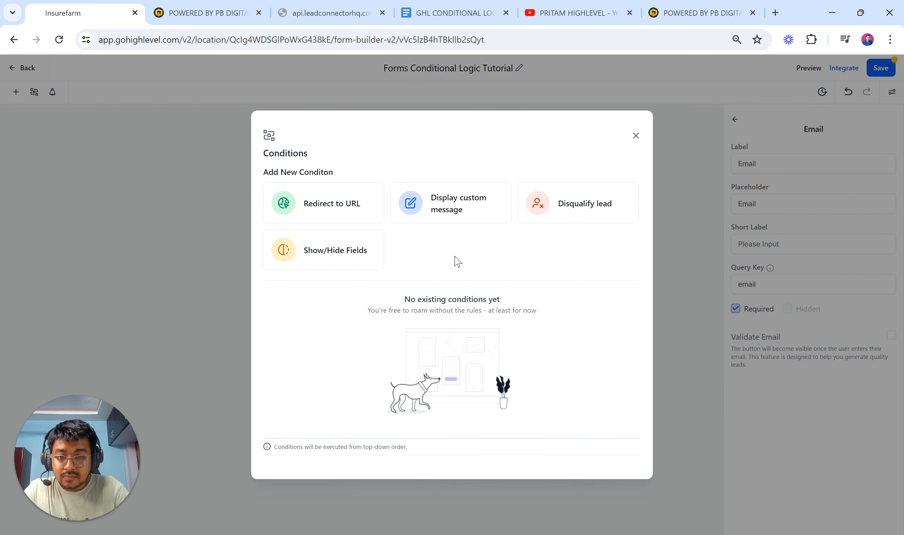
Start a new Display custom message condition, and in the checklist change Logic 2's upper budget limit to $2000
{"action": "left_click", "coordinate": [441, 204]}
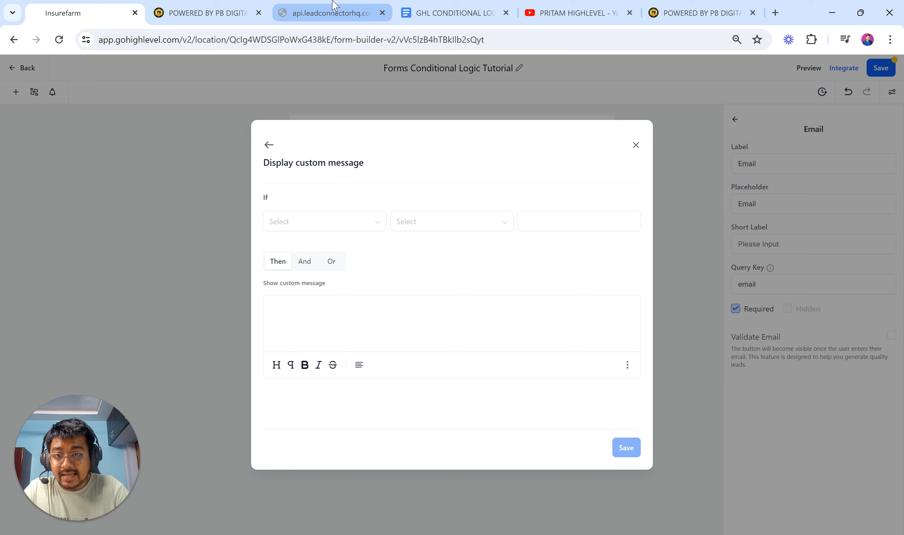
{"action": "left_click", "coordinate": [427, 6]}
{"action": "scroll", "coordinate": [386, 252], "scroll_direction": "down", "scroll_amount": 1}
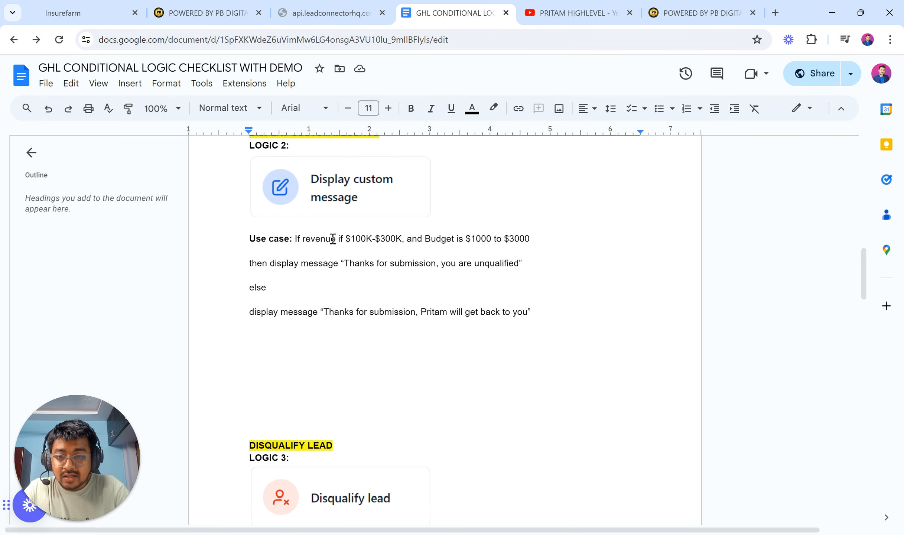
{"action": "left_click_drag", "start_coordinate": [349, 238], "coordinate": [535, 238]}
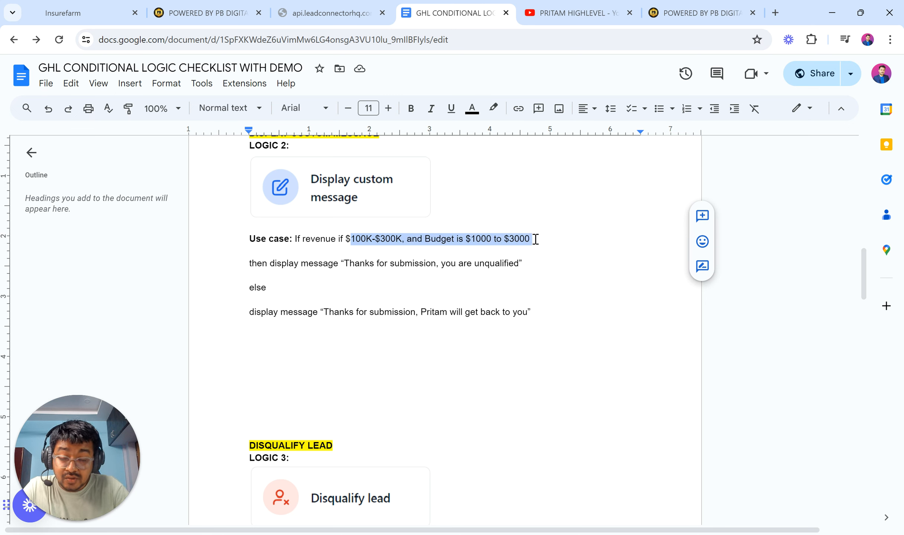
{"action": "left_click", "coordinate": [512, 239]}
{"action": "key", "text": "BackSpace"}
{"action": "type", "text": "2"}
Review Logic 2's rules and messages in the checklist and copy "Thanks for submission, you are unqualified"
{"action": "left_click_drag", "start_coordinate": [347, 265], "coordinate": [521, 264]}
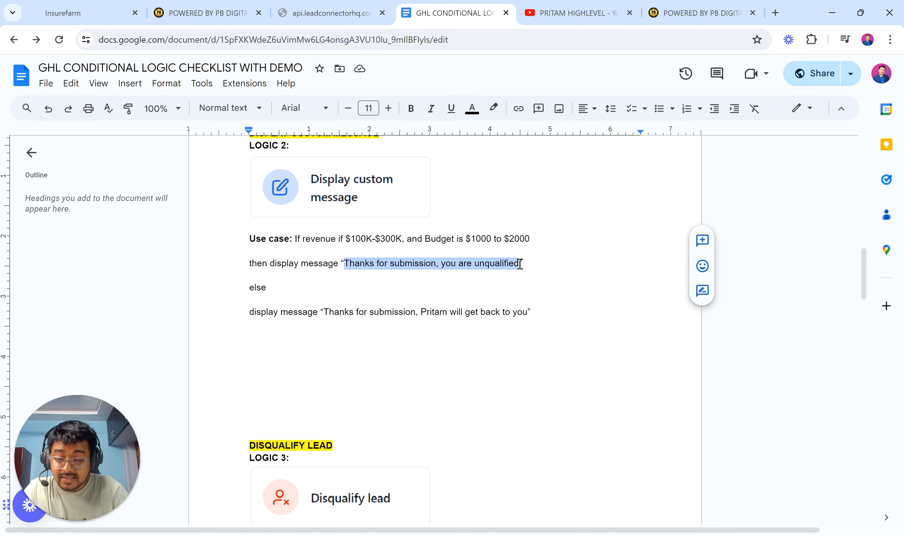
{"action": "left_click_drag", "start_coordinate": [441, 263], "coordinate": [521, 263]}
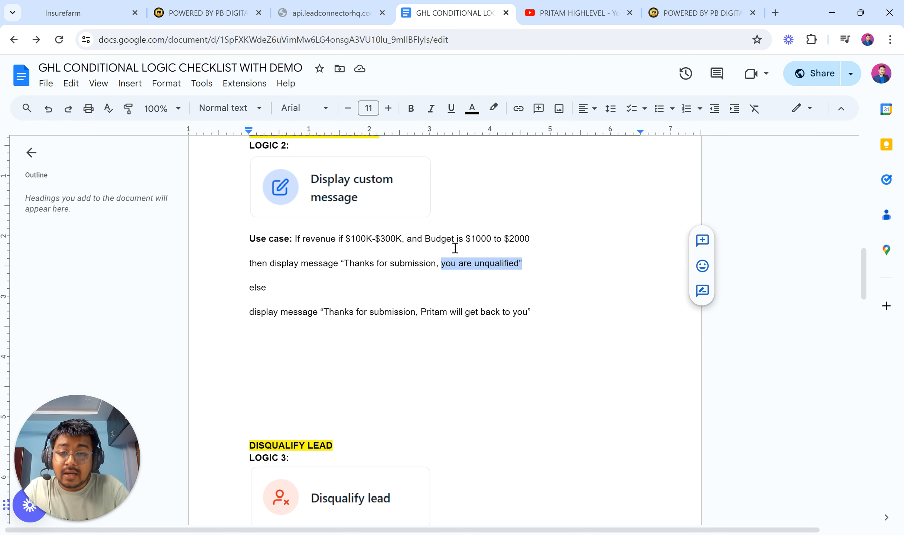
{"action": "left_click_drag", "start_coordinate": [345, 263], "coordinate": [518, 263]}
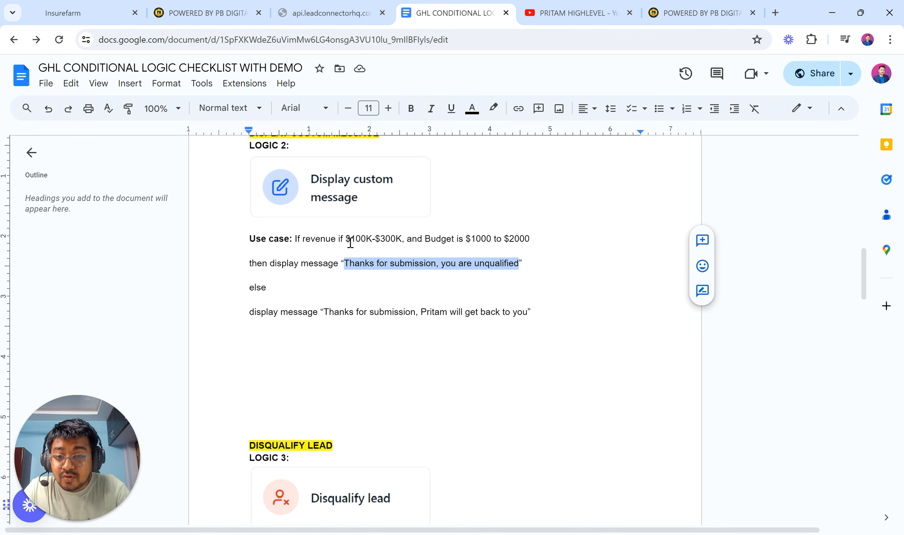
{"action": "left_click_drag", "start_coordinate": [350, 238], "coordinate": [551, 237]}
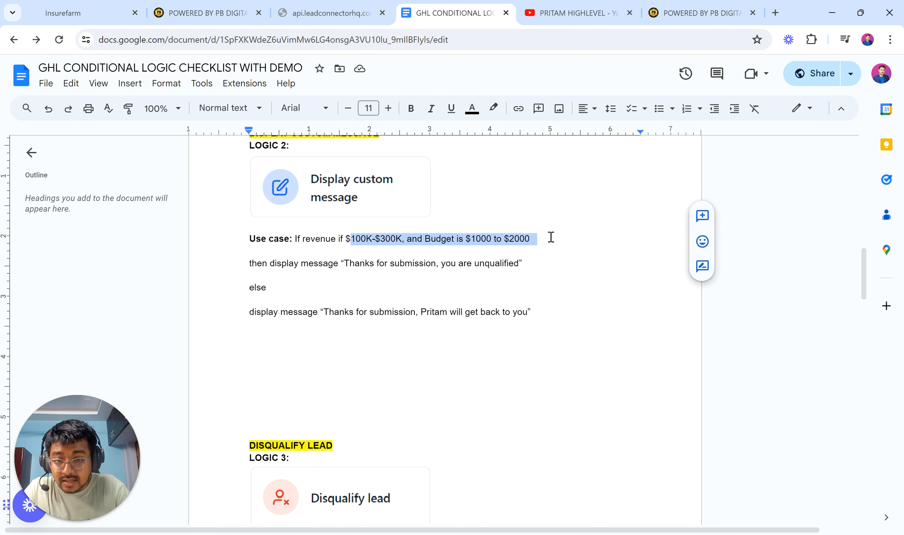
{"action": "left_click_drag", "start_coordinate": [323, 311], "coordinate": [526, 315]}
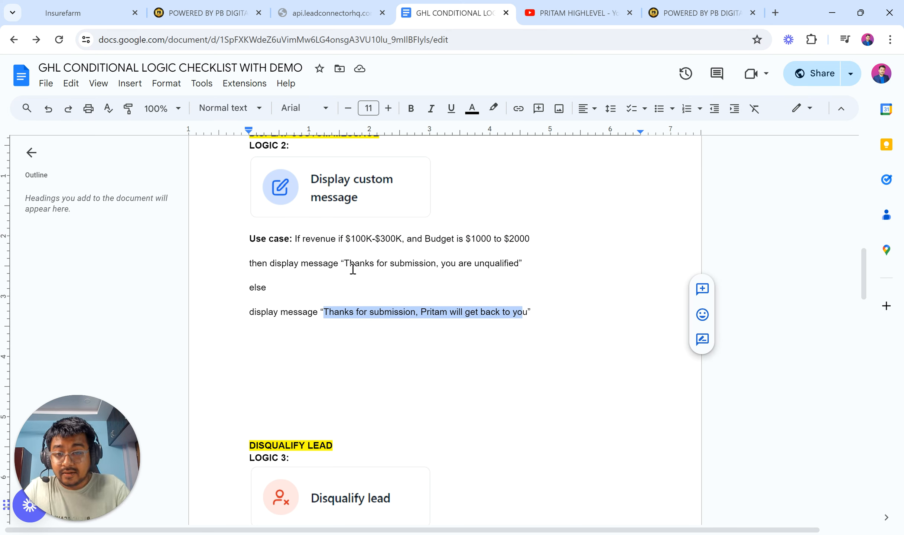
{"action": "left_click_drag", "start_coordinate": [344, 264], "coordinate": [520, 262]}
{"action": "key", "text": "ctrl+c"}
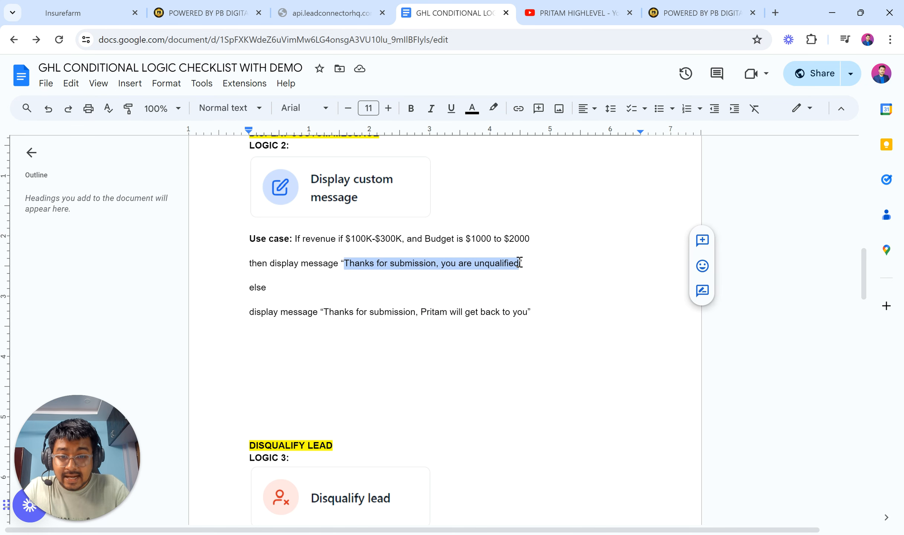
Back in the form builder, set the custom message condition to Yearly Revenue Is Equal To $100,000 - $300,000
{"action": "left_click", "coordinate": [86, 13]}
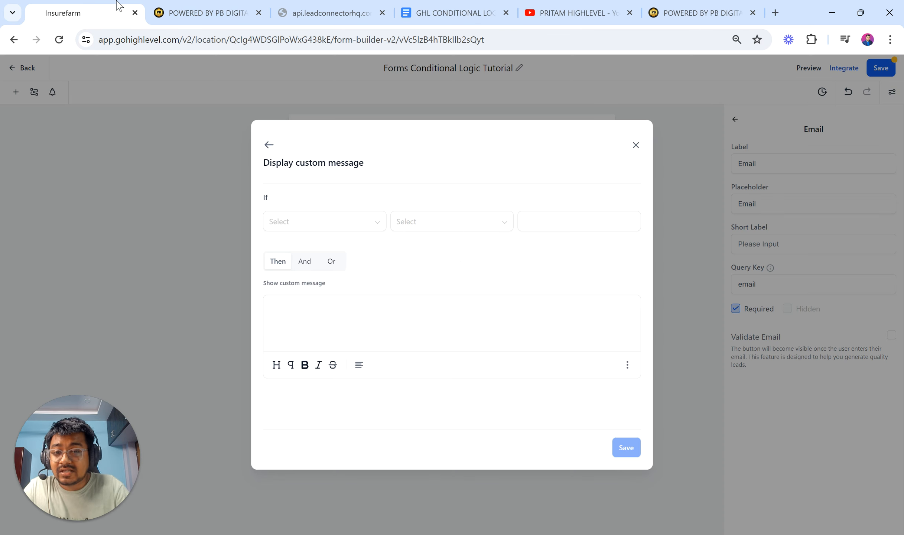
{"action": "left_click", "coordinate": [351, 225]}
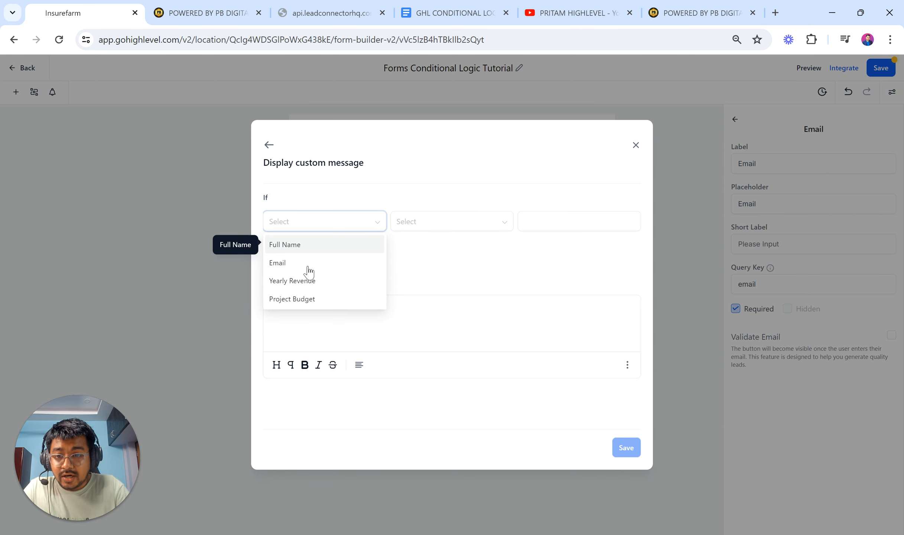
{"action": "left_click", "coordinate": [301, 280]}
{"action": "left_click", "coordinate": [345, 222]}
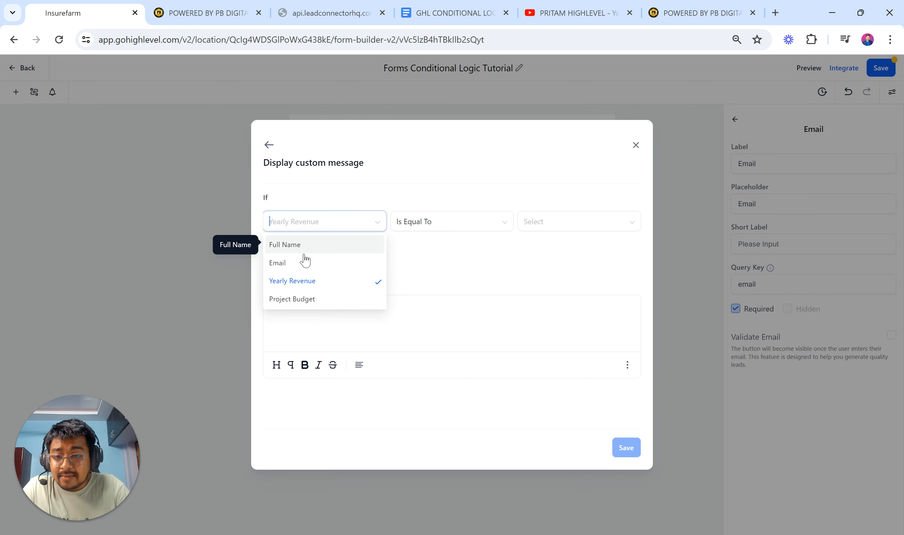
{"action": "left_click", "coordinate": [315, 282]}
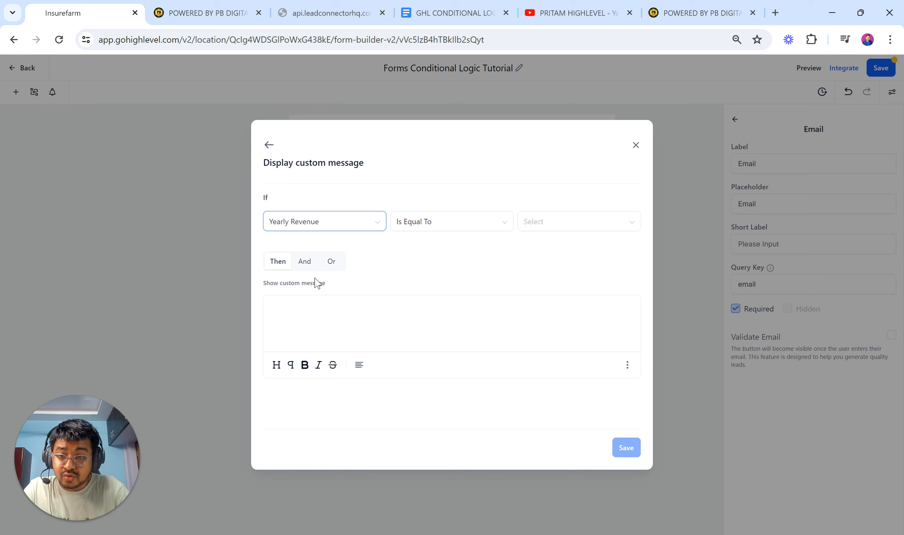
{"action": "left_click", "coordinate": [329, 230]}
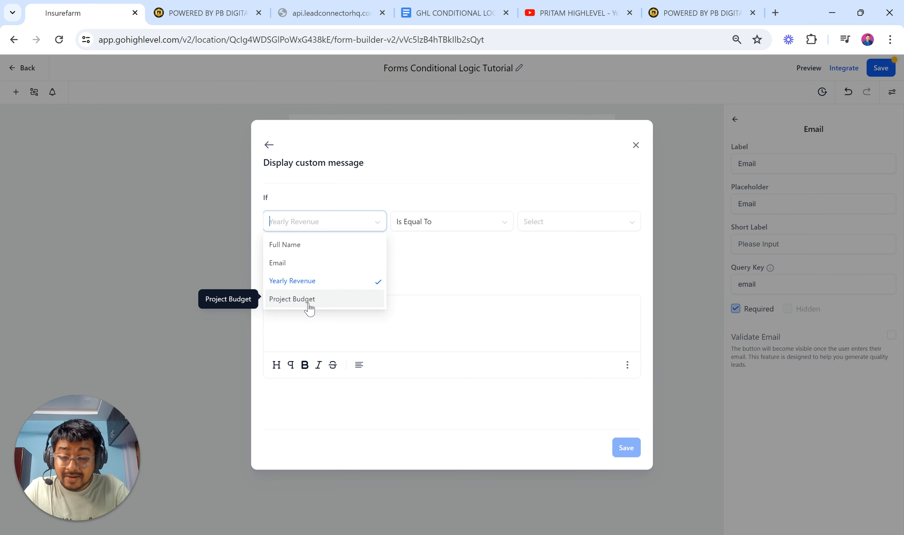
{"action": "left_click", "coordinate": [430, 279]}
{"action": "left_click", "coordinate": [544, 224]}
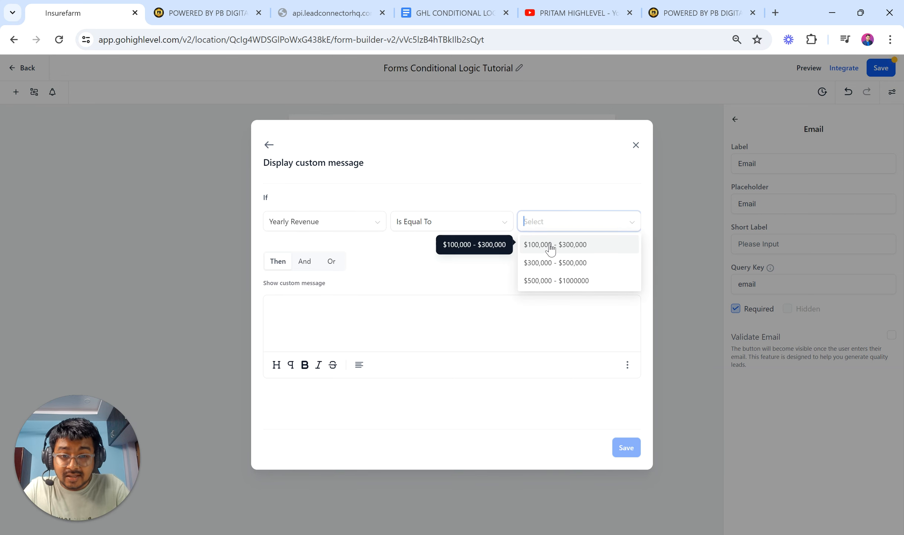
{"action": "left_click", "coordinate": [549, 246]}
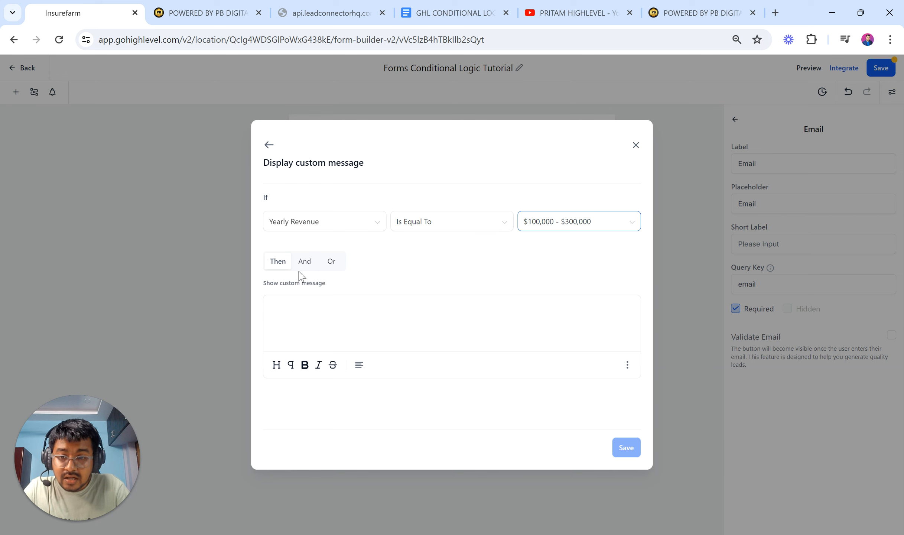
Add an And rule to the condition with Project Budget Is Equal To $1000-$2000
{"action": "left_click", "coordinate": [302, 262]}
{"action": "left_click", "coordinate": [296, 285]}
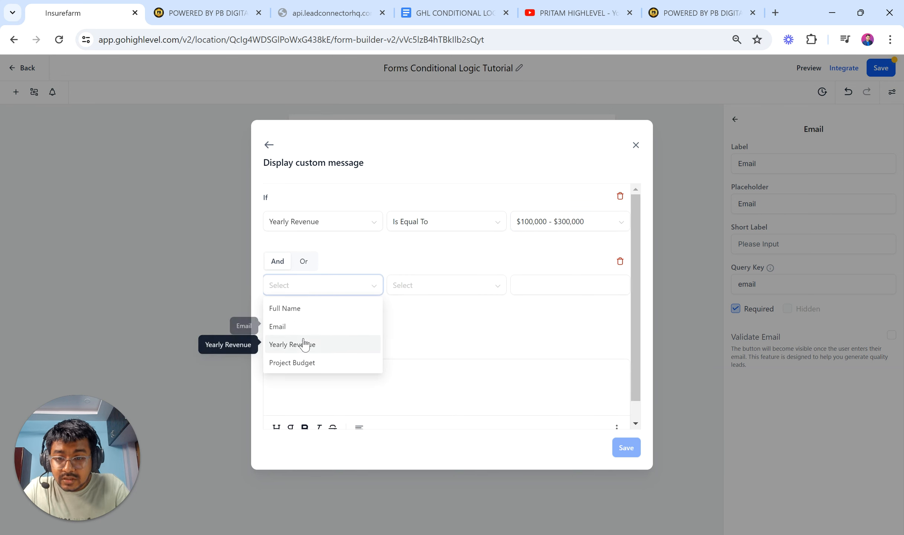
{"action": "left_click", "coordinate": [304, 363]}
{"action": "left_click", "coordinate": [452, 288]}
{"action": "left_click", "coordinate": [549, 293]}
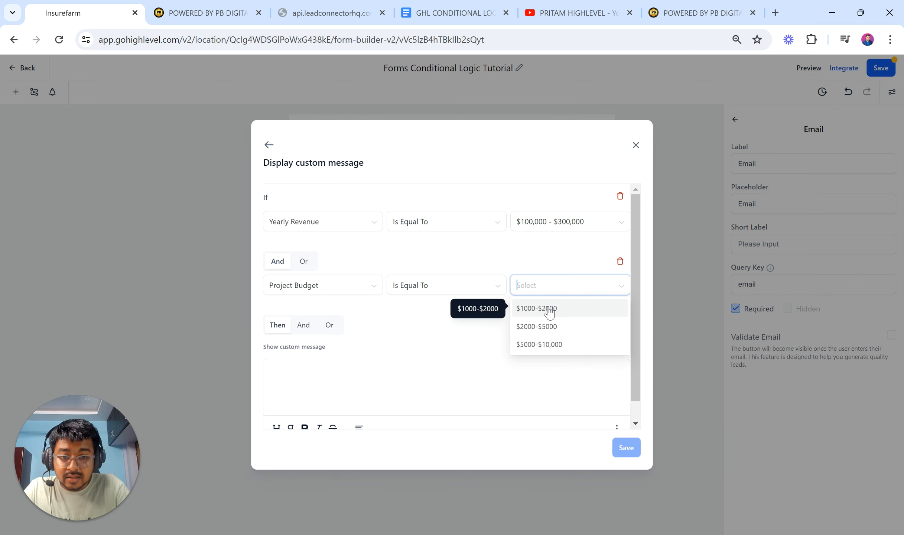
{"action": "left_click", "coordinate": [549, 313]}
Paste "Thanks for submission, you are unqualified" as the custom message and save the condition
{"action": "left_click", "coordinate": [354, 386]}
{"action": "key", "text": "ctrl+v"}
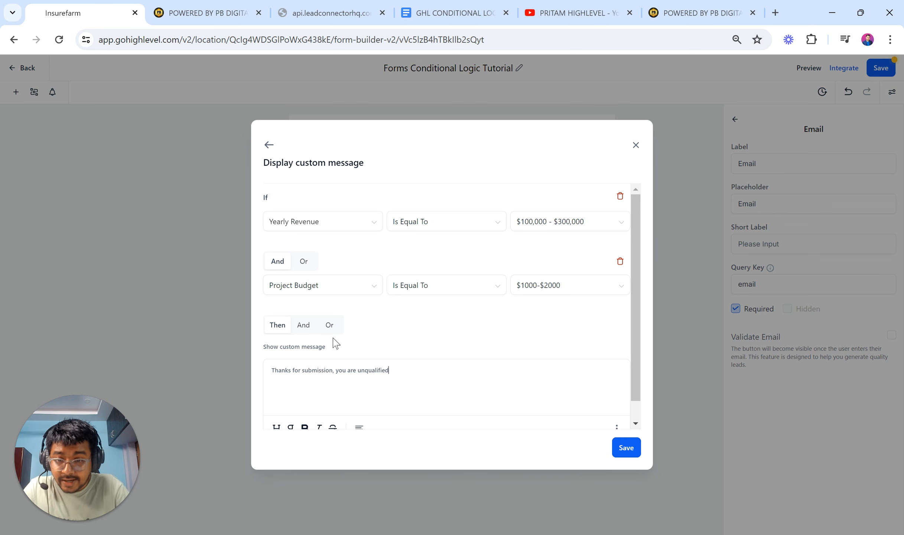
{"action": "left_click_drag", "start_coordinate": [406, 382], "coordinate": [271, 371]}
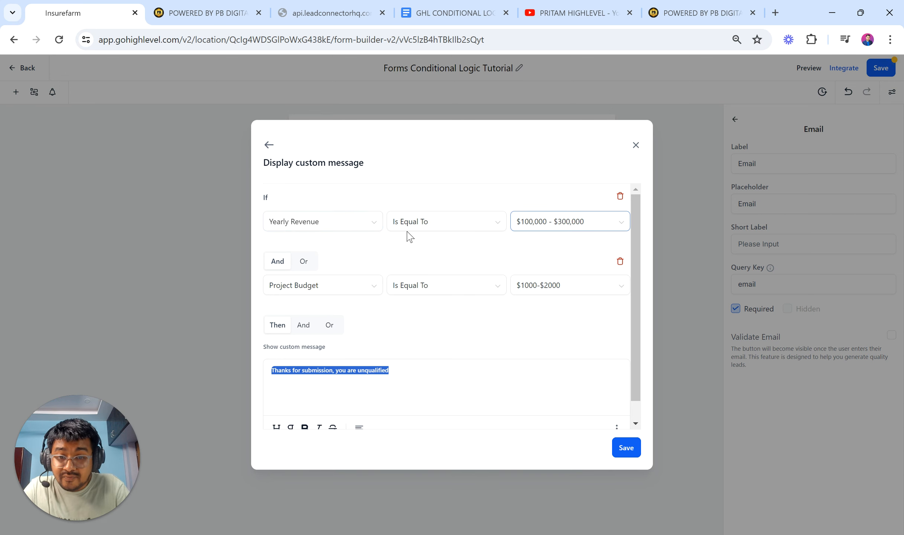
{"action": "left_click", "coordinate": [304, 263]}
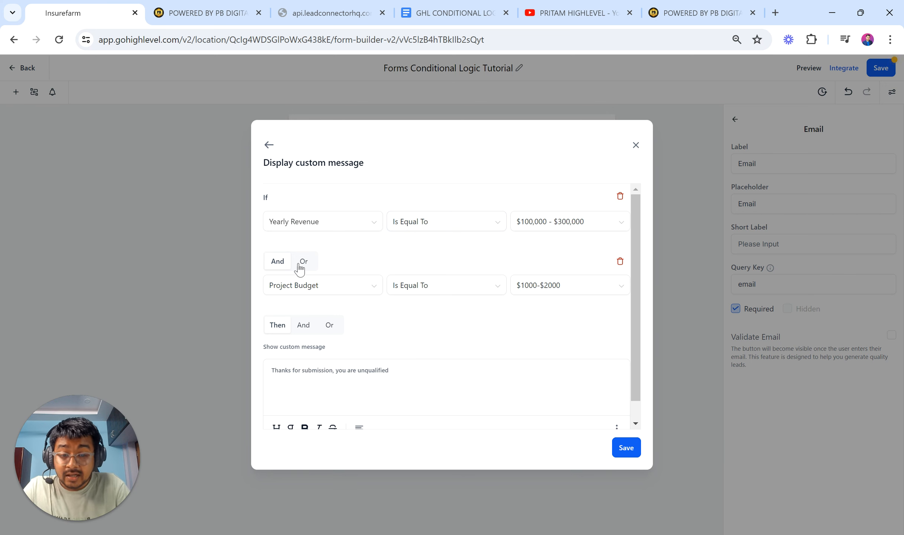
{"action": "left_click", "coordinate": [626, 451]}
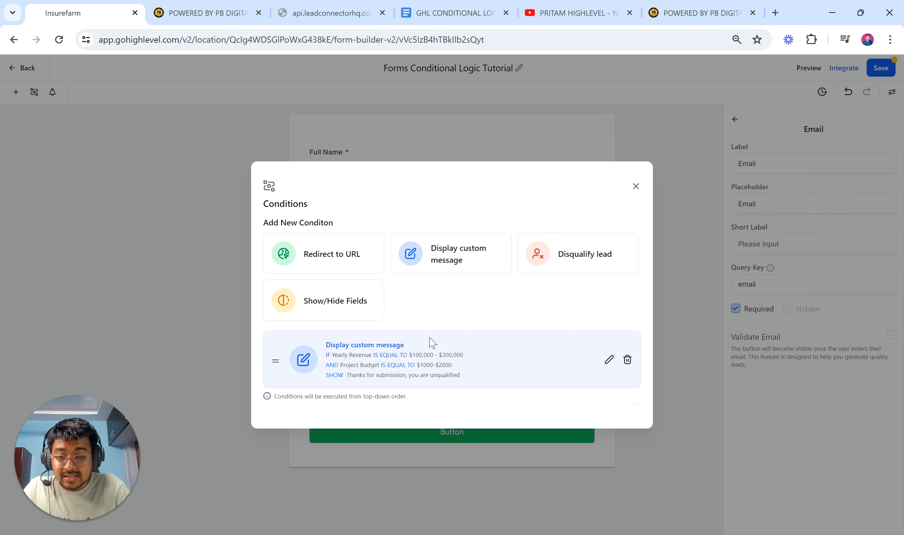
Start a second Display custom message condition with Yearly Revenue Is Not Equal To $100,000 - $300,000
{"action": "left_click", "coordinate": [431, 259]}
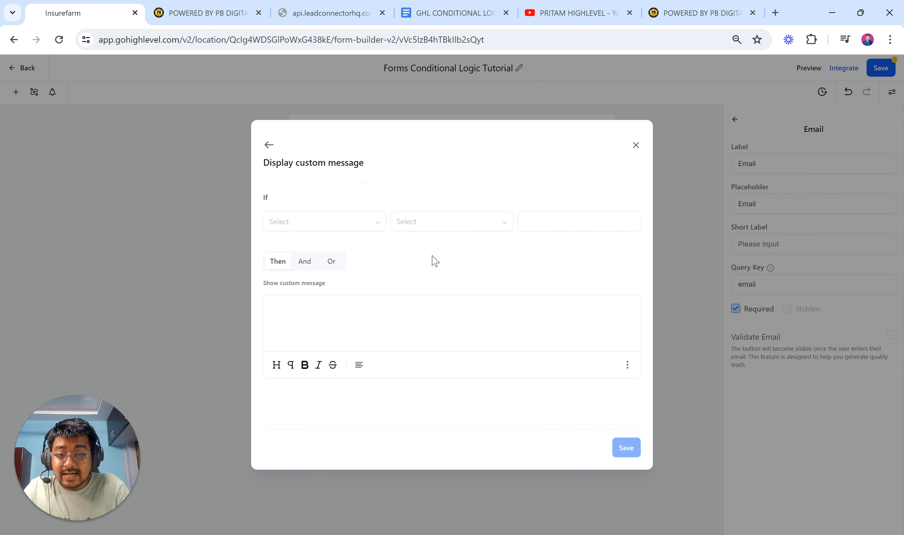
{"action": "left_click", "coordinate": [331, 227]}
{"action": "left_click", "coordinate": [305, 279]}
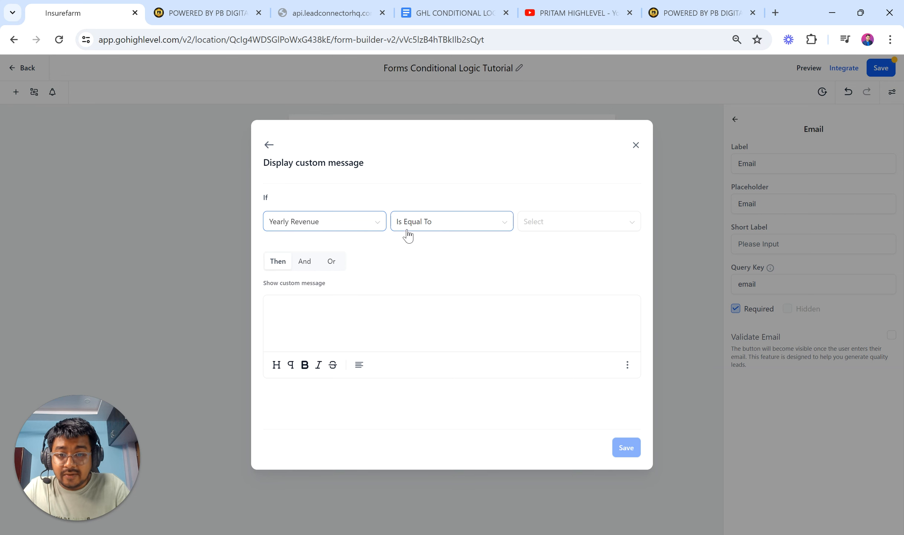
{"action": "left_click", "coordinate": [435, 222]}
{"action": "left_click", "coordinate": [434, 263]}
{"action": "left_click", "coordinate": [562, 223]}
{"action": "left_click", "coordinate": [535, 245]}
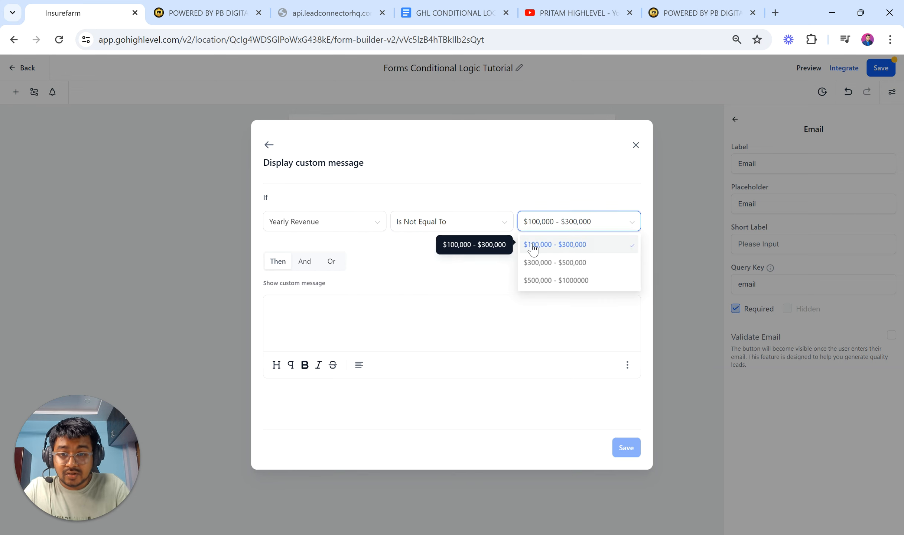
Add an And rule to the second condition with Project Budget Is Not Equal To $1000-$2000
{"action": "left_click", "coordinate": [305, 262]}
{"action": "left_click", "coordinate": [289, 291]}
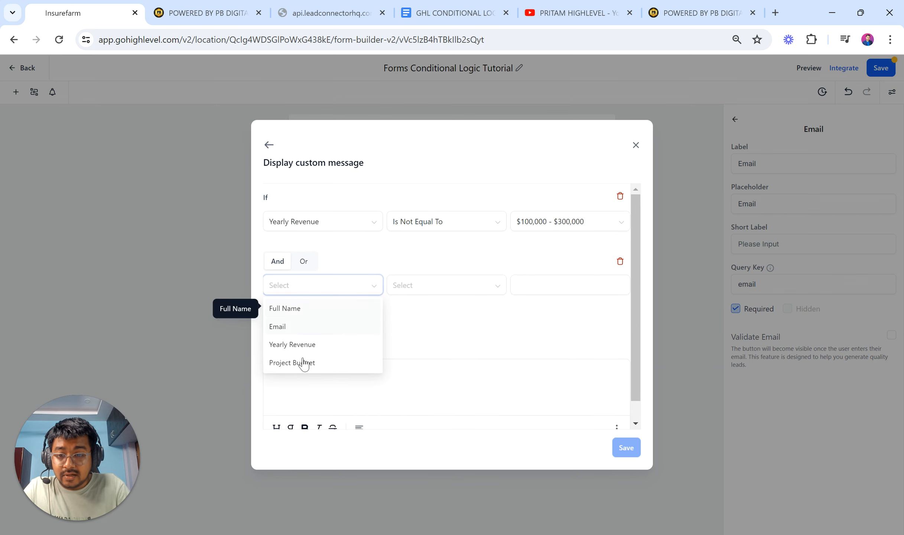
{"action": "left_click", "coordinate": [303, 366]}
{"action": "left_click", "coordinate": [444, 288]}
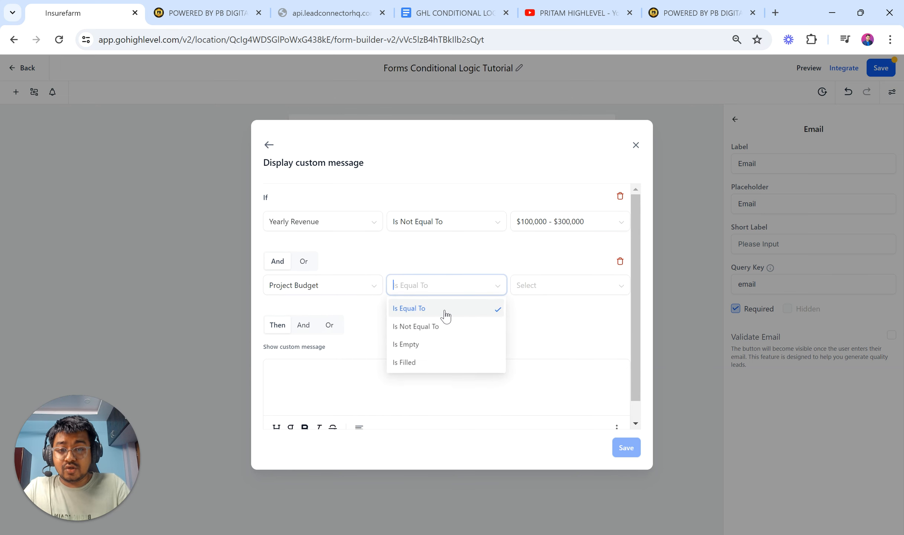
{"action": "left_click", "coordinate": [446, 332]}
{"action": "left_click", "coordinate": [539, 292]}
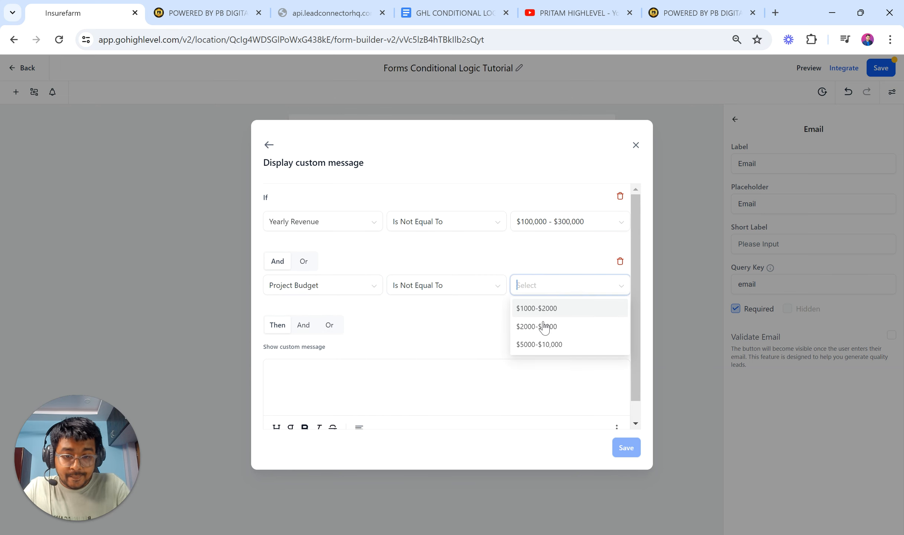
{"action": "left_click", "coordinate": [537, 308]}
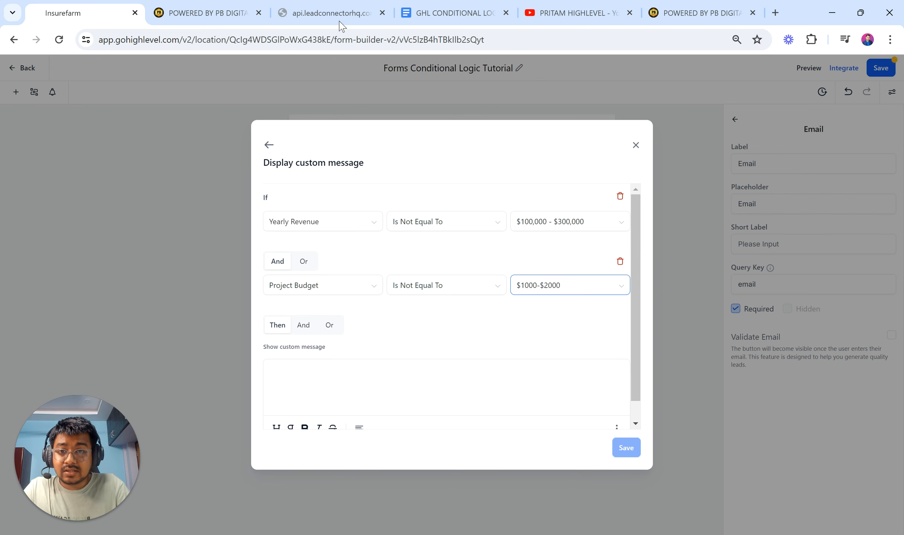
Copy Logic 2's else message from the checklist and paste it as the second condition's custom message
{"action": "left_click", "coordinate": [446, 5]}
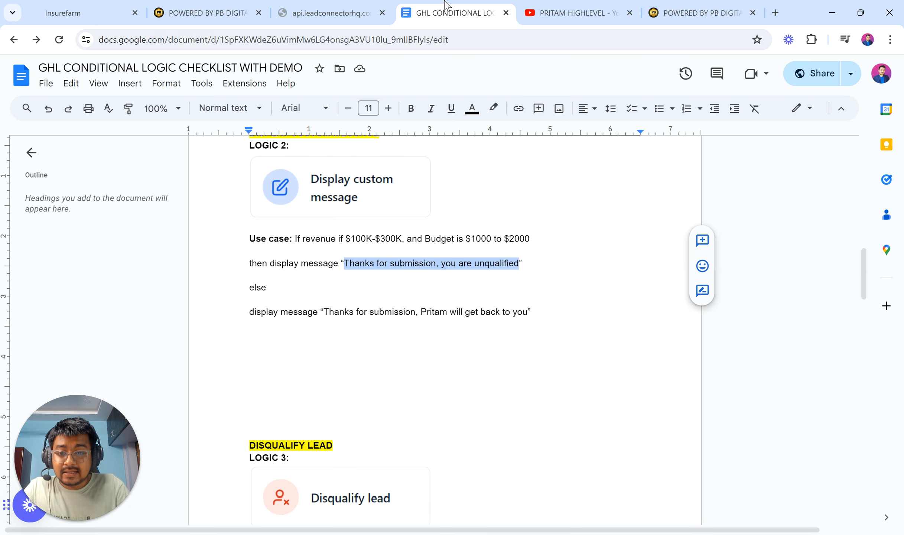
{"action": "left_click", "coordinate": [325, 312]}
{"action": "left_click_drag", "start_coordinate": [326, 314], "coordinate": [527, 313]}
{"action": "key", "text": "ctrl+c"}
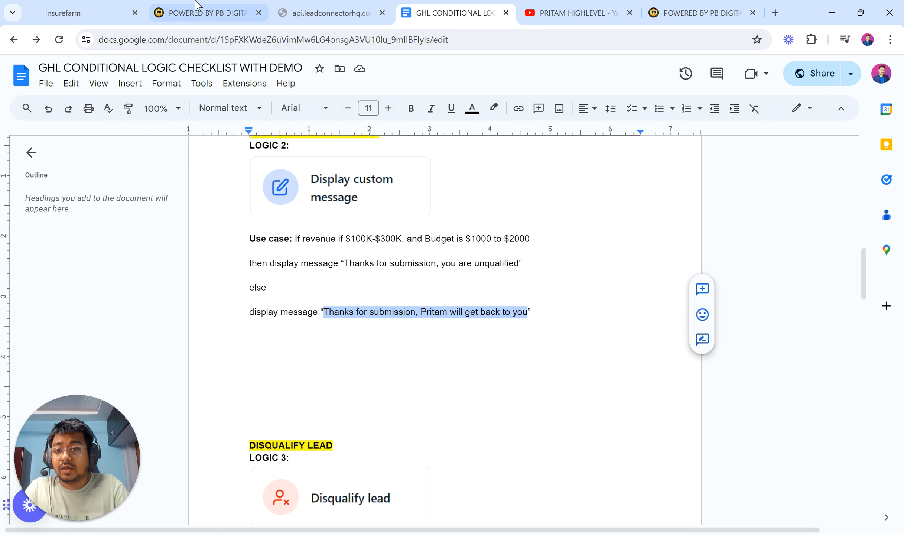
{"action": "left_click", "coordinate": [63, 12]}
{"action": "left_click", "coordinate": [307, 379]}
{"action": "key", "text": "ctrl+v"}
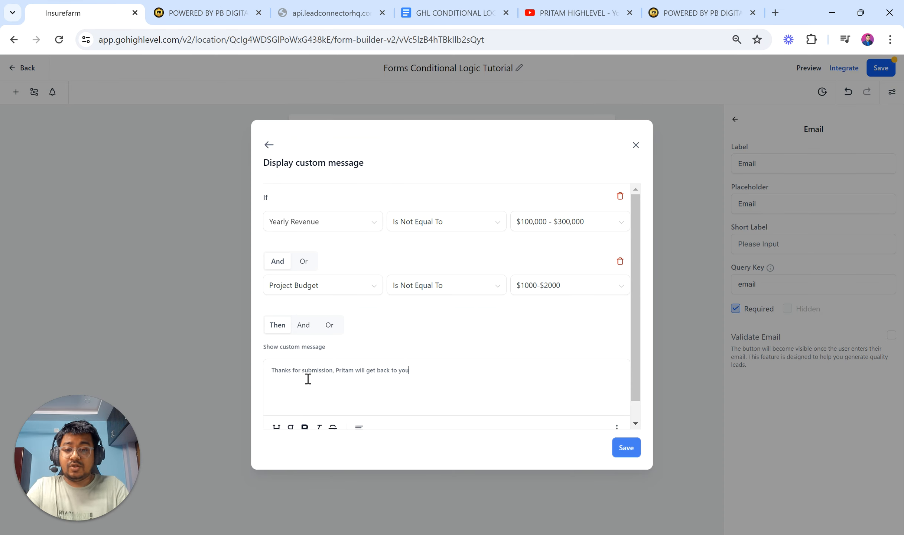
Save the second custom message condition, close the conditions, and save the form
{"action": "left_click", "coordinate": [626, 447]}
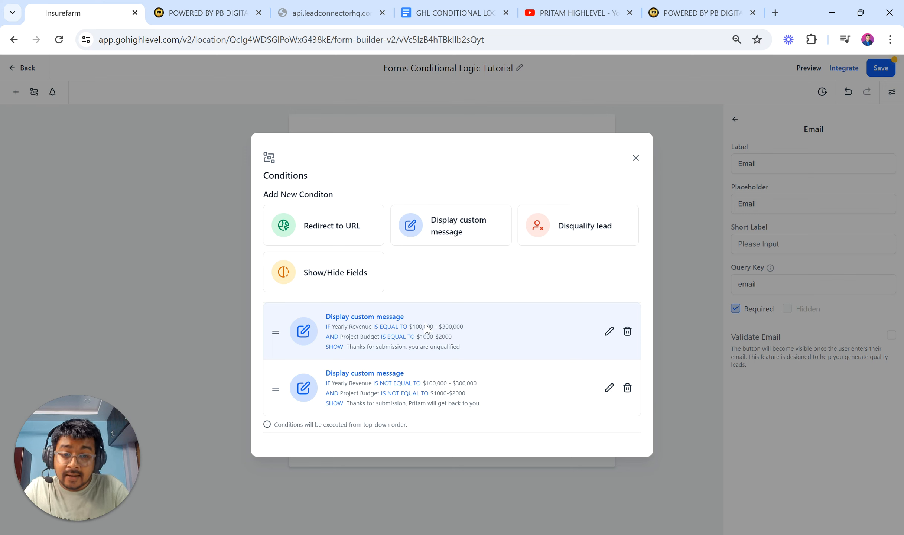
{"action": "left_click", "coordinate": [636, 158]}
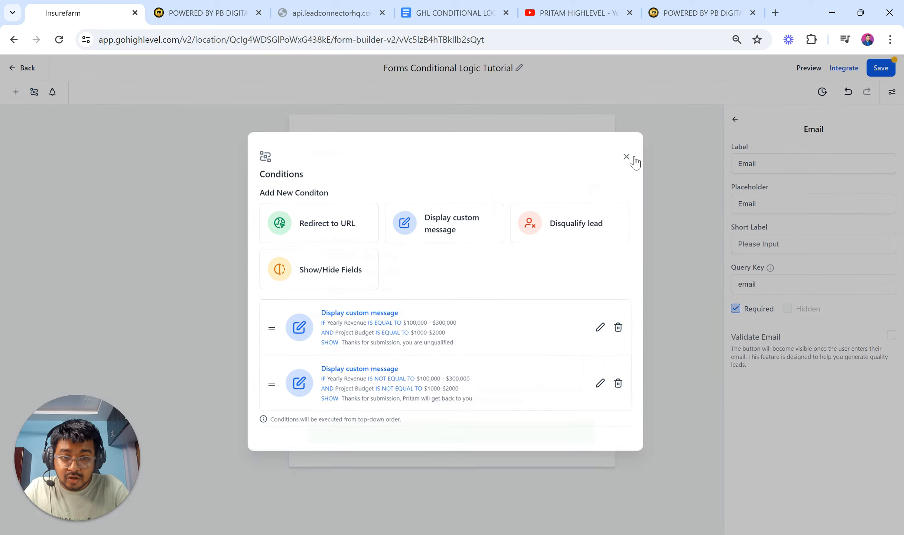
{"action": "left_click", "coordinate": [885, 69]}
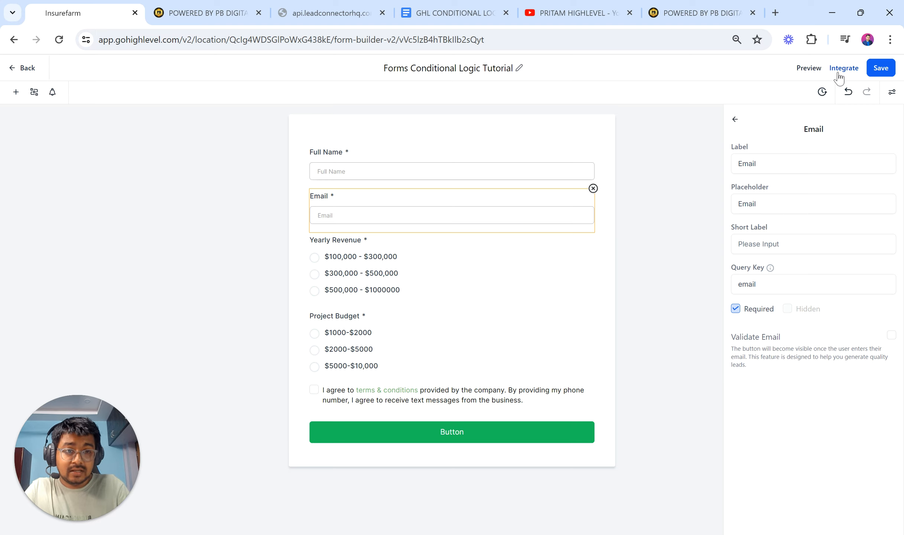
Open a new preview of the saved form and close the leftover test result pages
{"action": "left_click", "coordinate": [810, 69]}
{"action": "left_click", "coordinate": [324, 14]}
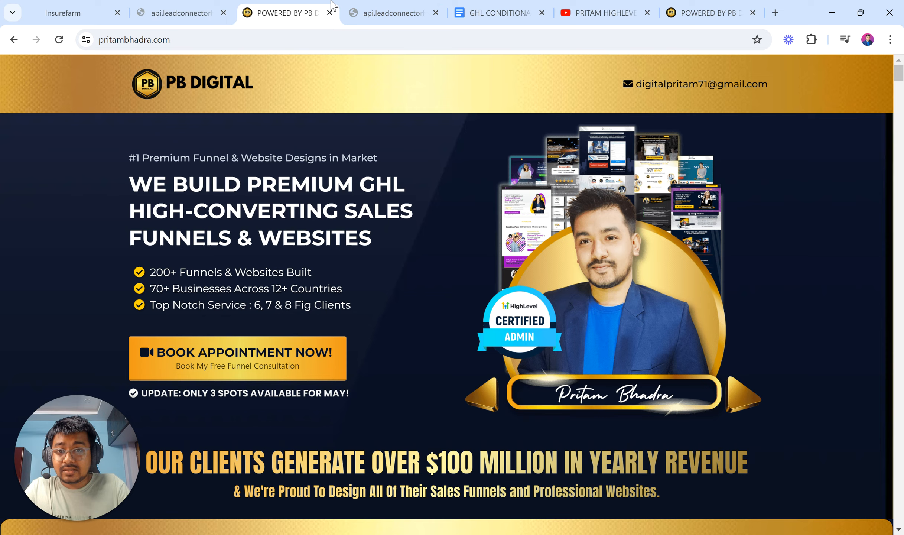
{"action": "left_click", "coordinate": [329, 13]}
{"action": "left_click", "coordinate": [329, 13]}
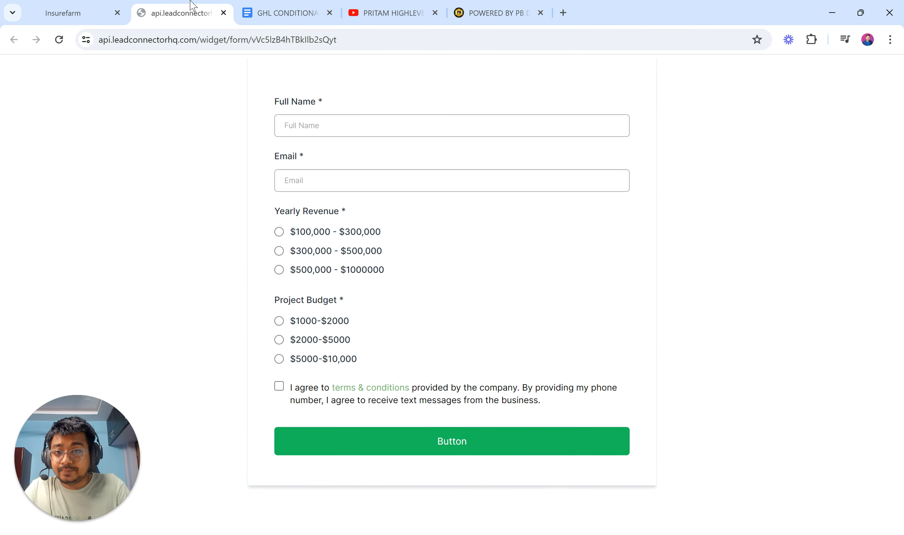
Fill in the preview form's Full Name and Email fields with the saved test contact's details
{"action": "left_click", "coordinate": [317, 133]}
{"action": "left_click", "coordinate": [373, 159]}
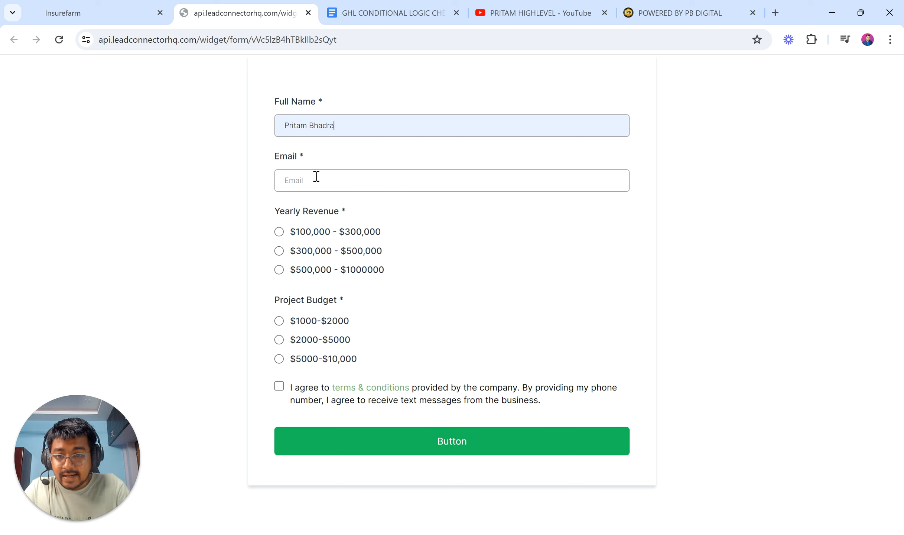
{"action": "left_click", "coordinate": [315, 178]}
{"action": "left_click", "coordinate": [379, 218]}
{"action": "left_click_drag", "start_coordinate": [393, 176], "coordinate": [228, 168]}
{"action": "key", "text": "BackSpace"}
{"action": "left_click", "coordinate": [337, 182]}
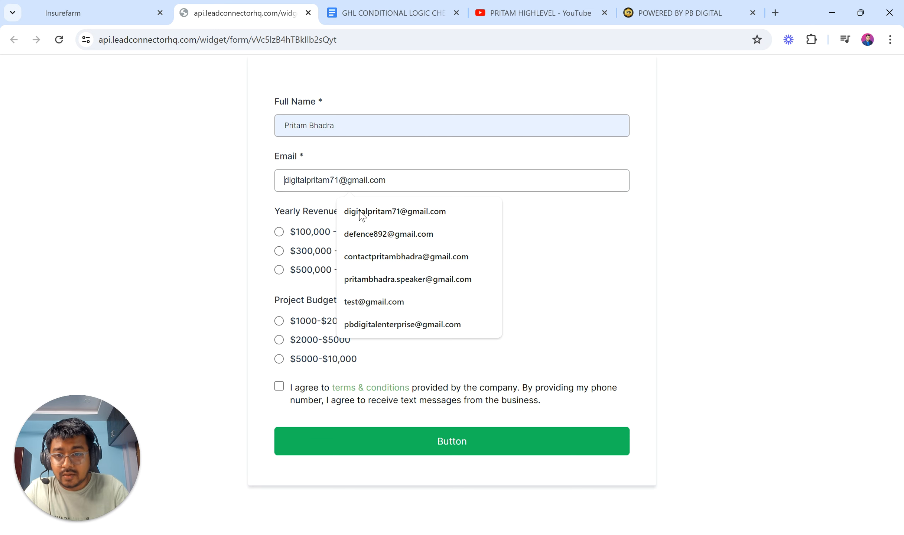
{"action": "left_click", "coordinate": [370, 235]}
Choose $100,000 - $300,000 as Yearly Revenue and $1000-$2000 as Project Budget, and agree to the terms
{"action": "left_click_drag", "start_coordinate": [275, 214], "coordinate": [356, 210]}
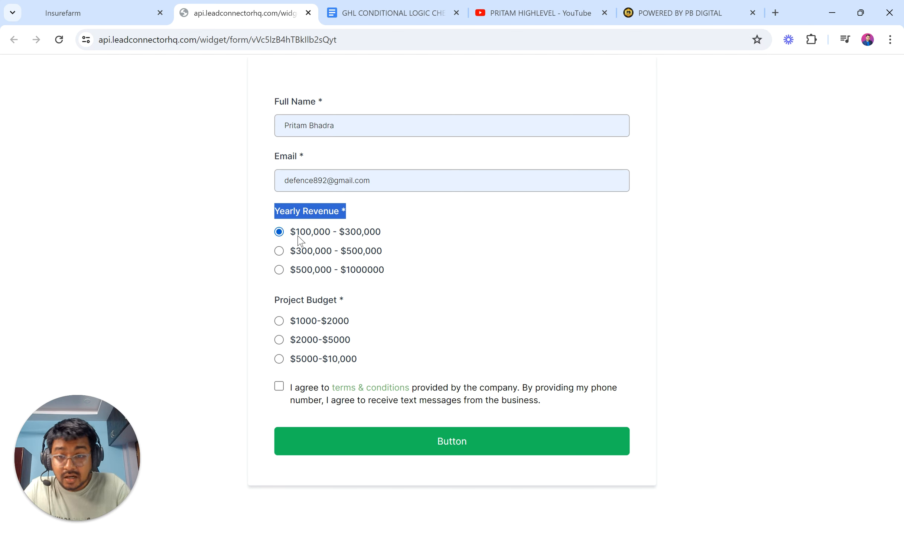
{"action": "left_click", "coordinate": [278, 328]}
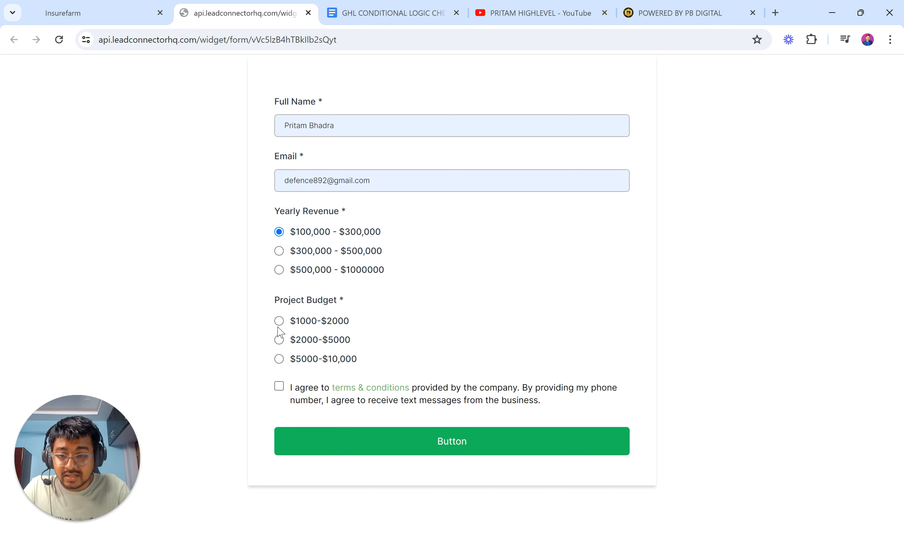
{"action": "left_click", "coordinate": [279, 321]}
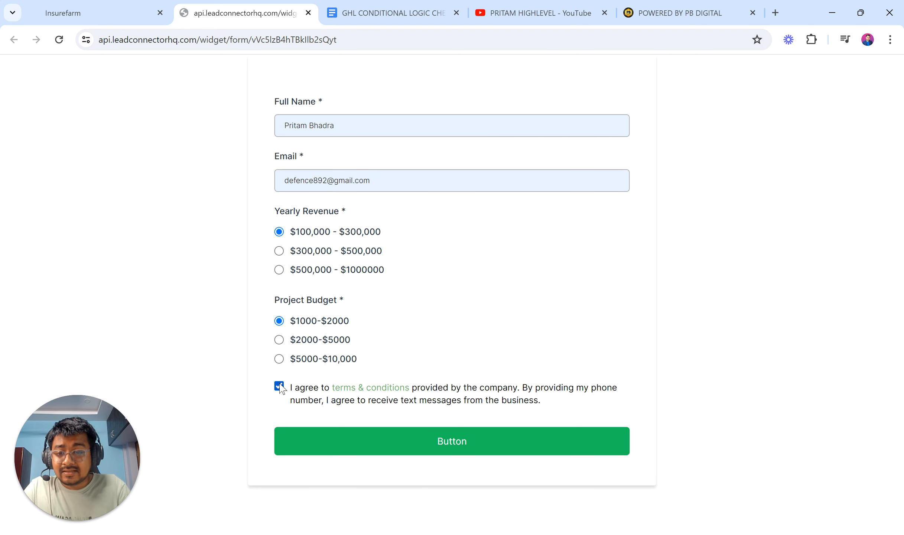
Submit the test form and compare the displayed message with Logic 2's unqualified message in the checklist
{"action": "left_click", "coordinate": [378, 13]}
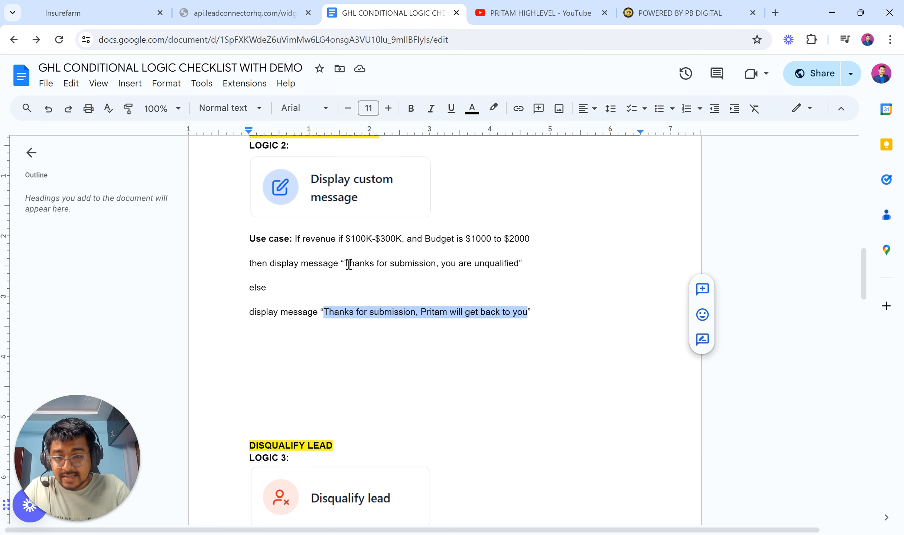
{"action": "left_click_drag", "start_coordinate": [348, 264], "coordinate": [521, 263]}
{"action": "left_click", "coordinate": [246, 13]}
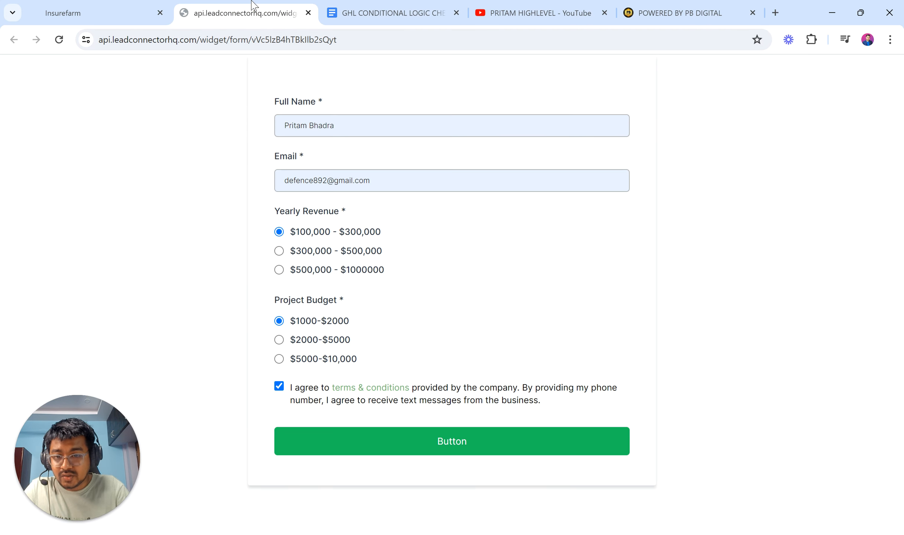
{"action": "left_click", "coordinate": [433, 446]}
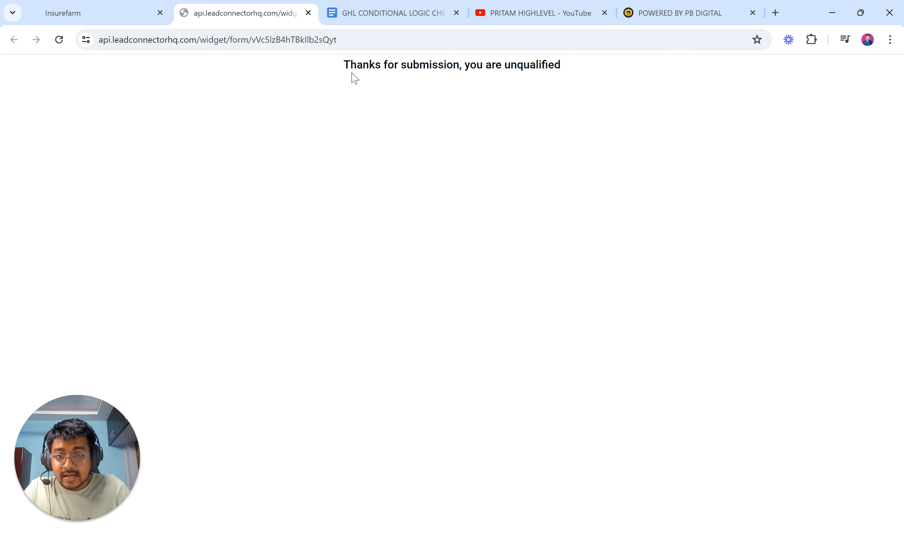
{"action": "left_click_drag", "start_coordinate": [344, 74], "coordinate": [572, 70]}
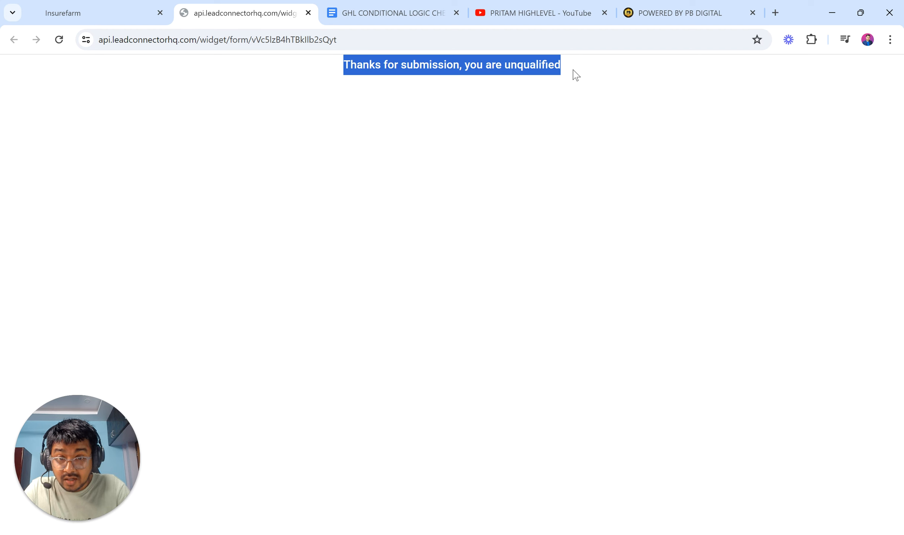
{"action": "left_click", "coordinate": [322, 6]}
{"action": "left_click", "coordinate": [234, 5]}
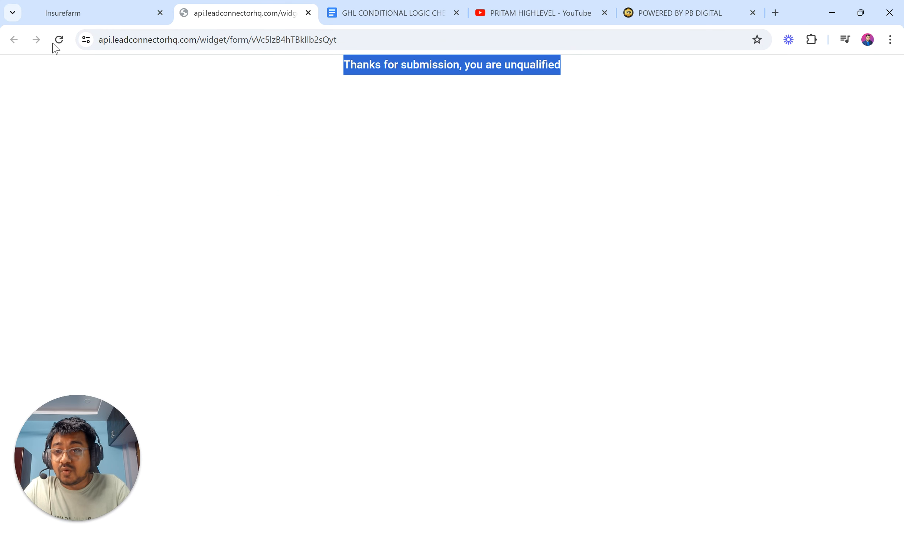
Open a fresh preview from the form builder and highlight Logic 2's else message in the checklist
{"action": "left_click", "coordinate": [101, 7]}
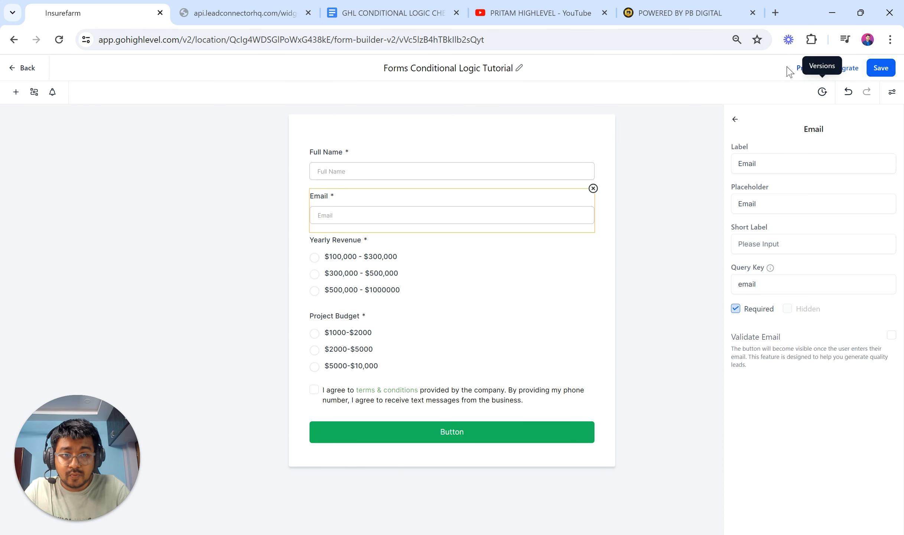
{"action": "left_click", "coordinate": [811, 69]}
{"action": "left_click", "coordinate": [446, 13]}
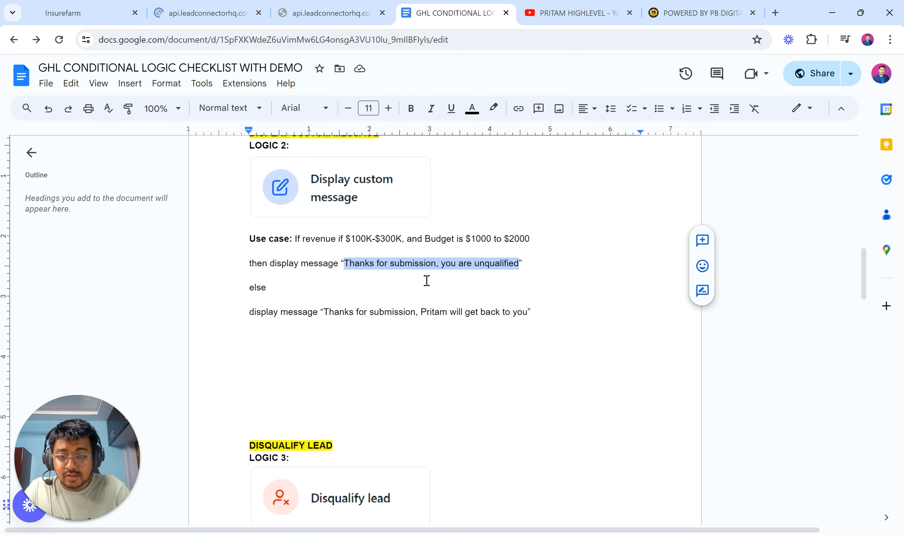
{"action": "scroll", "coordinate": [427, 280], "scroll_direction": "down", "scroll_amount": 1}
{"action": "left_click_drag", "start_coordinate": [325, 265], "coordinate": [522, 264]}
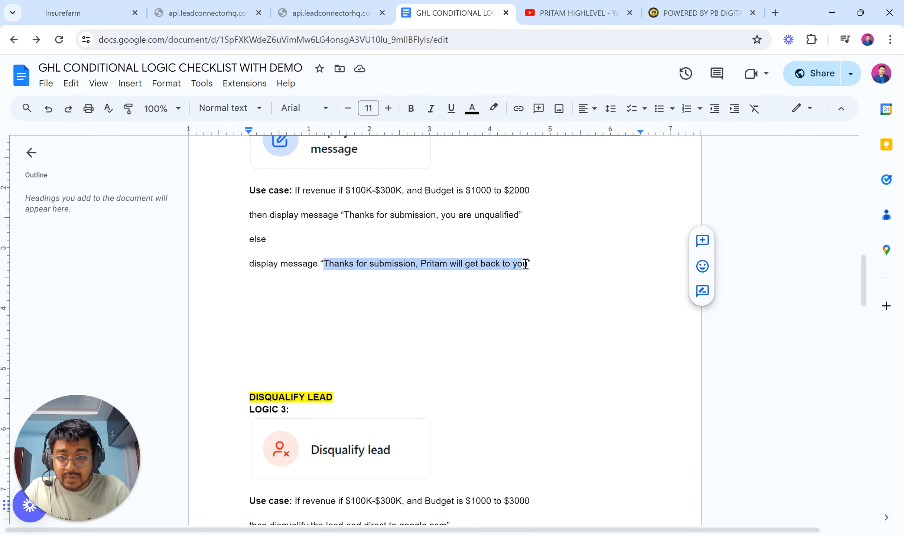
Fill in the full name and email in the fresh form preview with the saved test contact's details
{"action": "left_click", "coordinate": [201, 5]}
{"action": "left_click", "coordinate": [295, 129]}
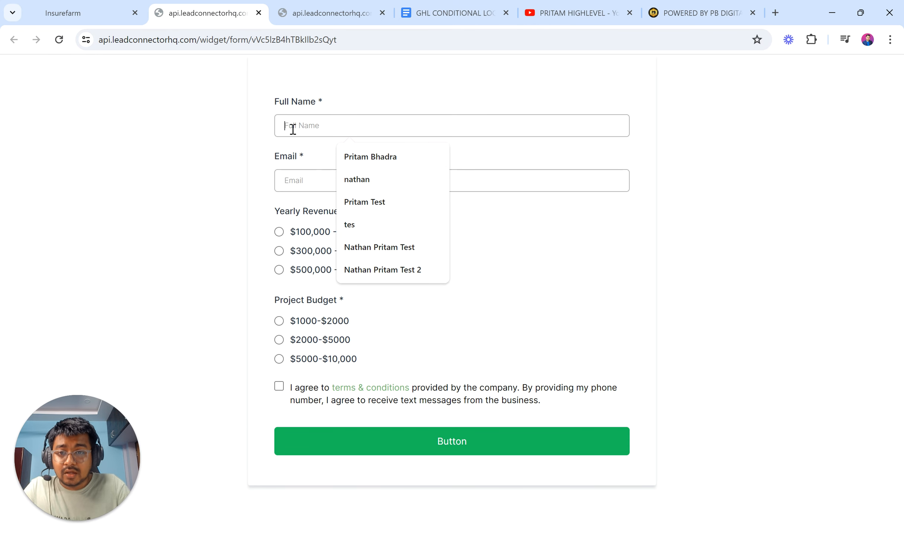
{"action": "left_click", "coordinate": [344, 155]}
{"action": "left_click", "coordinate": [294, 178]}
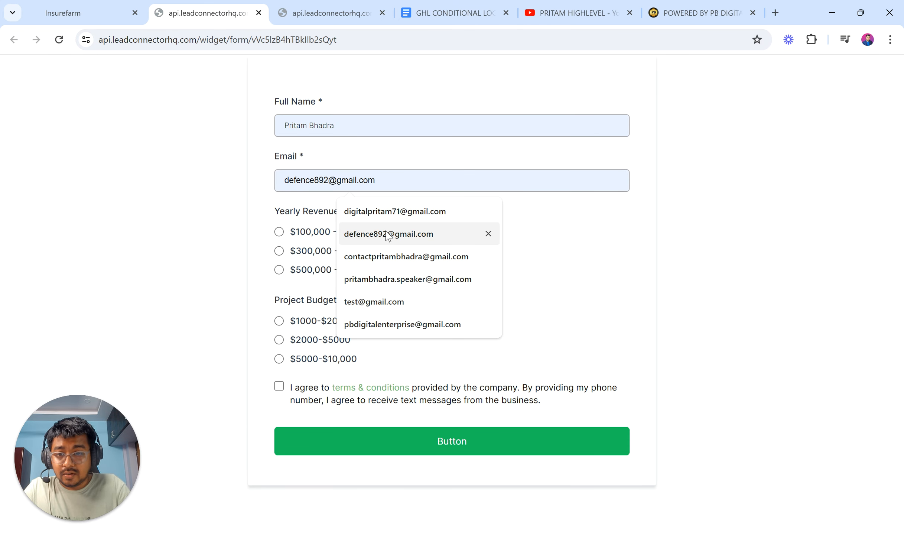
{"action": "left_click", "coordinate": [390, 233]}
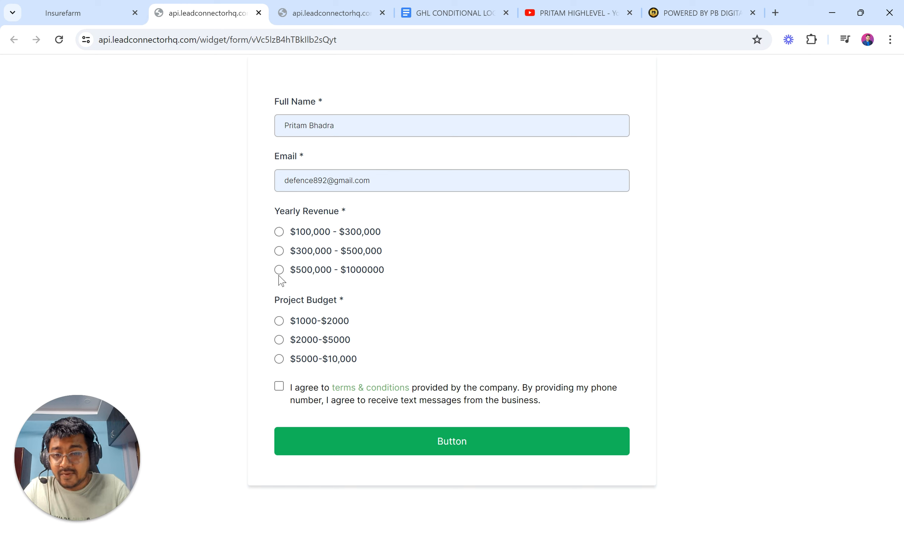
Submit the form with Yearly Revenue $500,000 - $1000000, Project Budget $2000-$5000 and the terms accepted, and examine the displayed message
{"action": "left_click", "coordinate": [278, 340]}
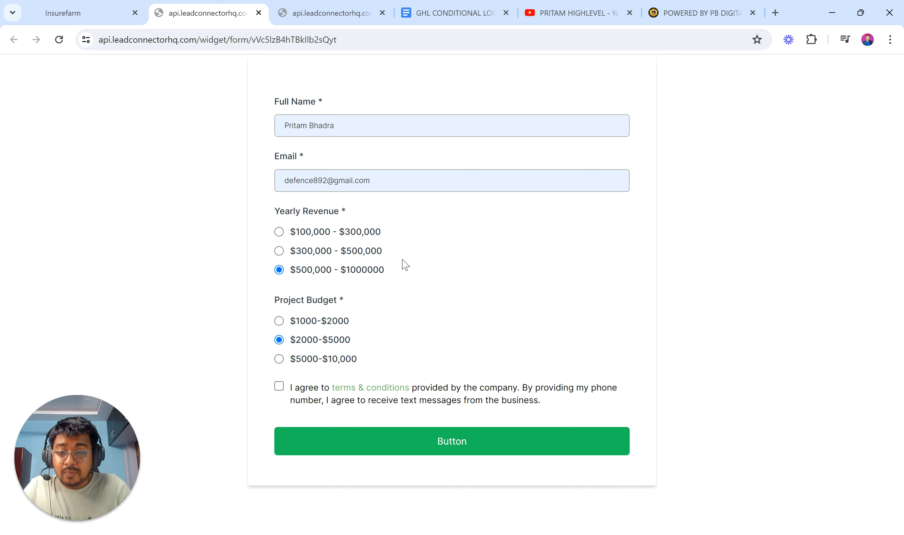
{"action": "left_click", "coordinate": [279, 388]}
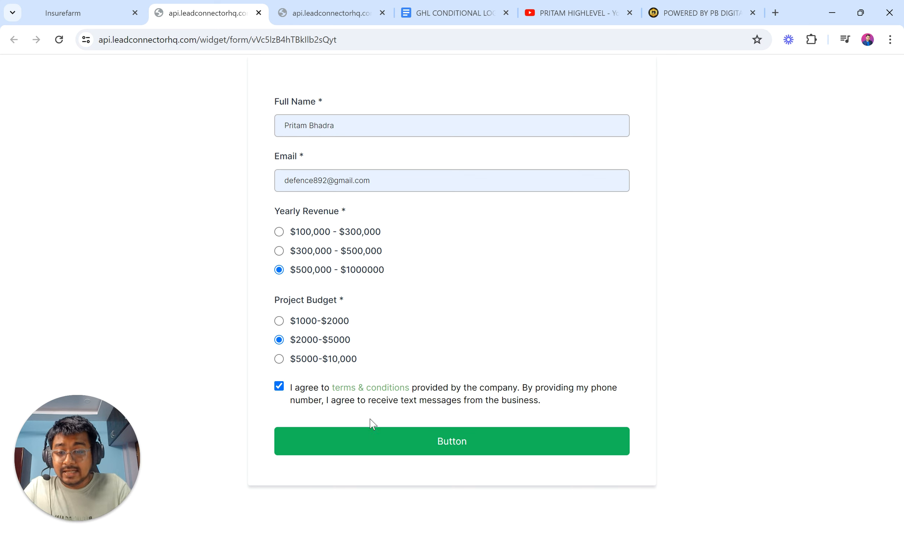
{"action": "left_click", "coordinate": [386, 448]}
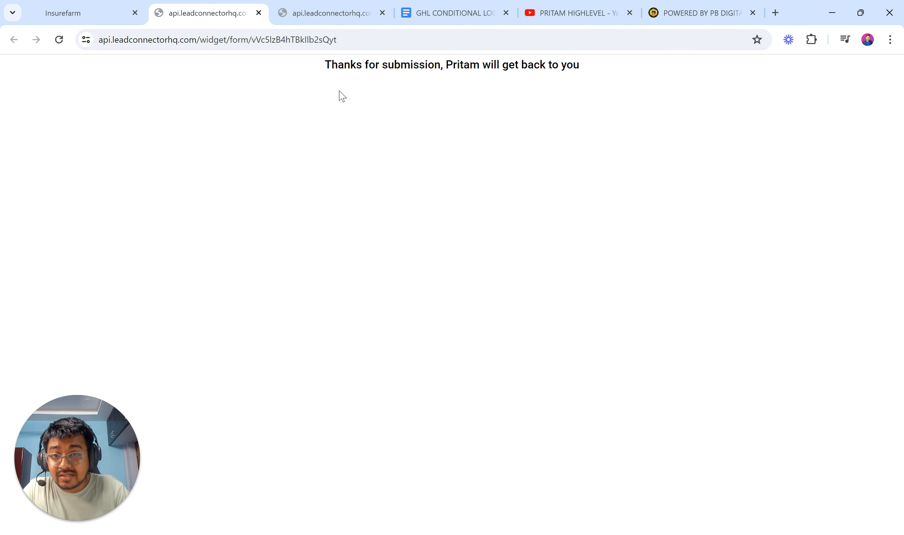
{"action": "left_click_drag", "start_coordinate": [324, 63], "coordinate": [639, 66]}
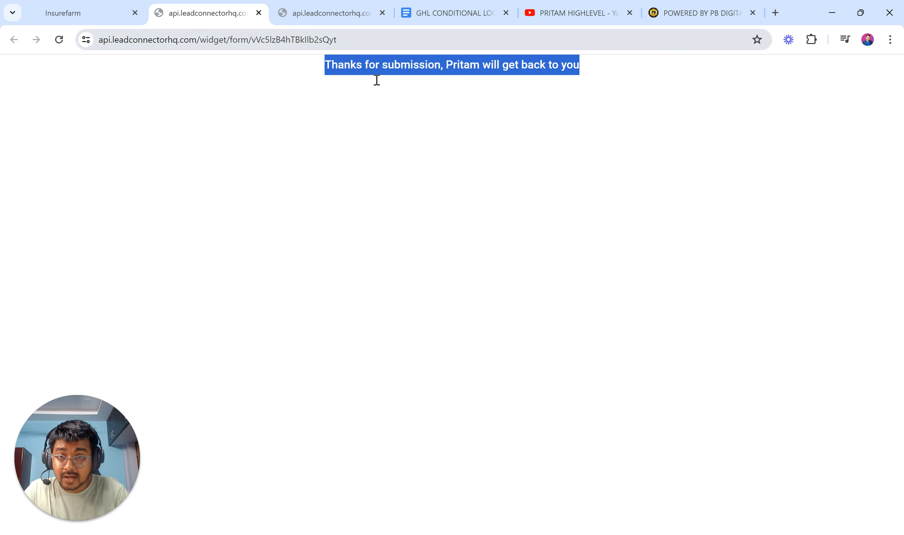
Copy the green DONE mark from Logic 1 in the checklist and paste it below Logic 2's else message
{"action": "left_click", "coordinate": [454, 8]}
{"action": "scroll", "coordinate": [412, 193], "scroll_direction": "up", "scroll_amount": 10}
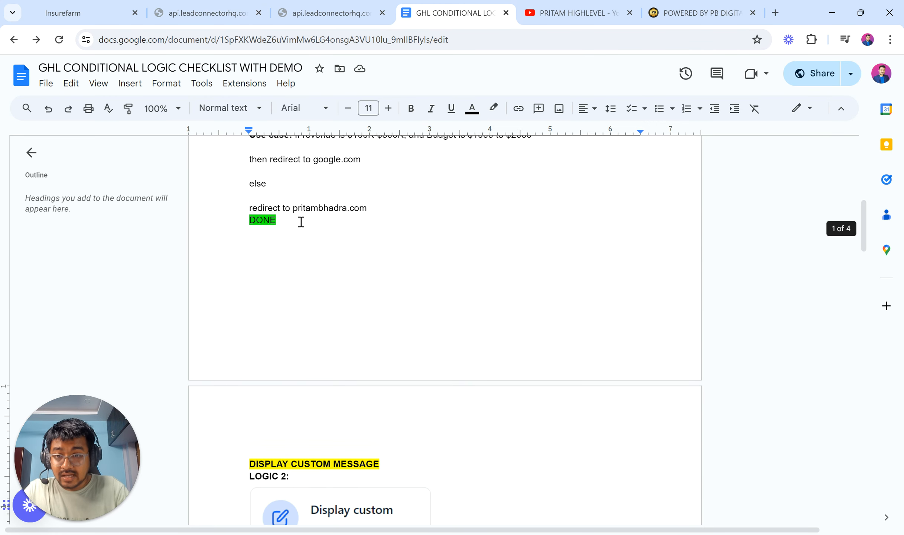
{"action": "left_click_drag", "start_coordinate": [279, 220], "coordinate": [240, 225]}
{"action": "key", "text": "ctrl+c"}
{"action": "scroll", "coordinate": [361, 252], "scroll_direction": "down", "scroll_amount": 5}
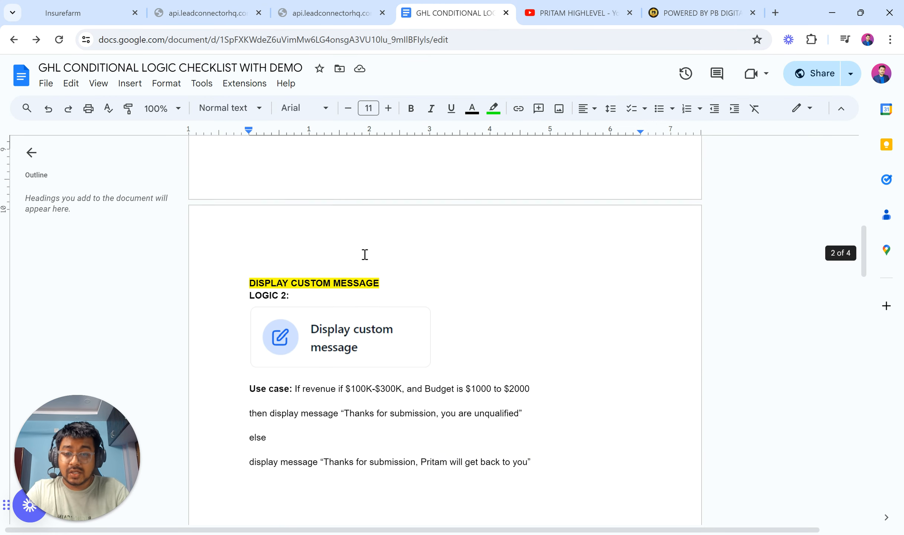
{"action": "left_click", "coordinate": [337, 440]}
{"action": "key", "text": "ctrl+v"}
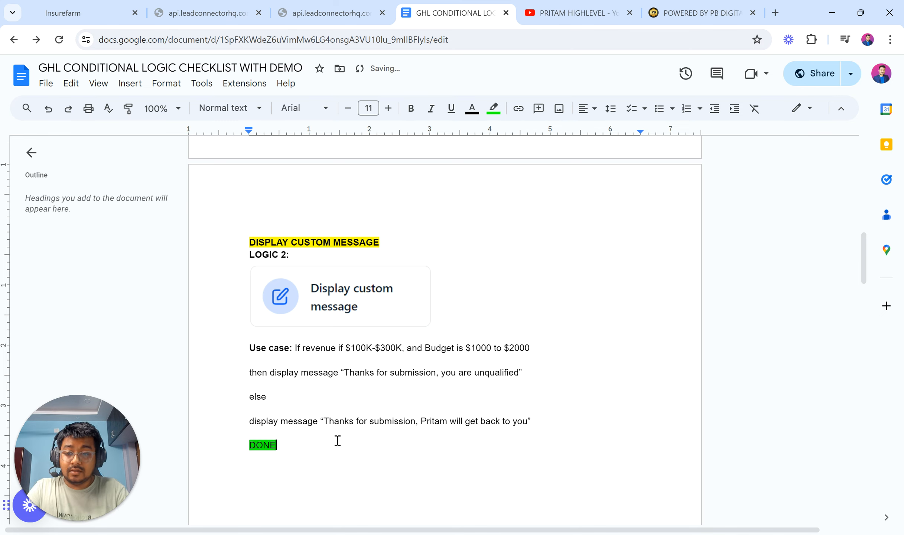
Correct Logic 3's use case to a budget of $1000 to $2000 and remove the stray quotation mark after google.com
{"action": "scroll", "coordinate": [337, 441], "scroll_direction": "down", "scroll_amount": 10}
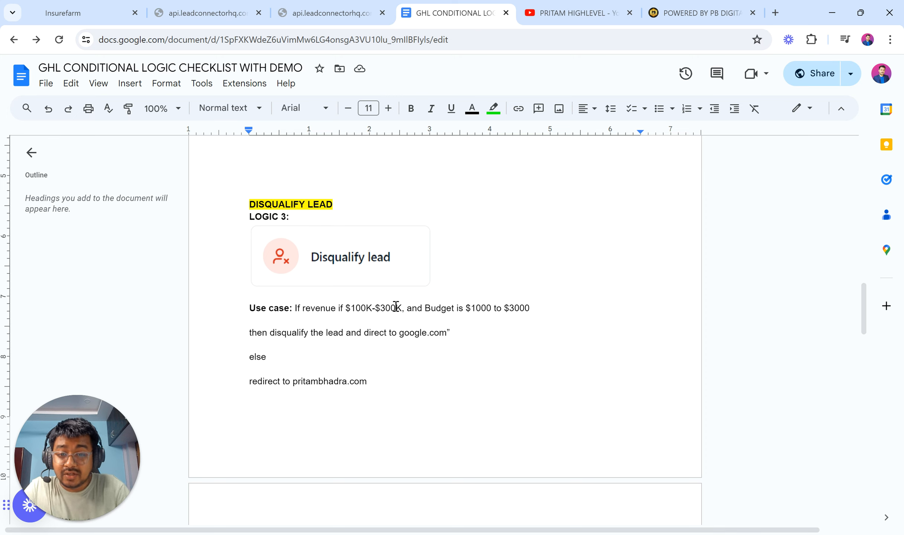
{"action": "key", "text": "BackSpace"}
{"action": "type", "text": "2"}
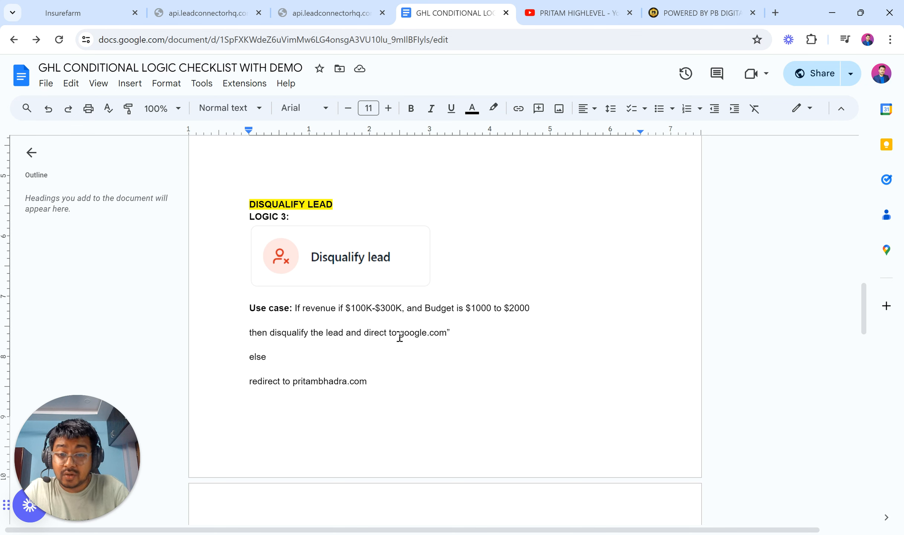
{"action": "left_click_drag", "start_coordinate": [399, 339], "coordinate": [455, 335]}
{"action": "left_click", "coordinate": [448, 334]}
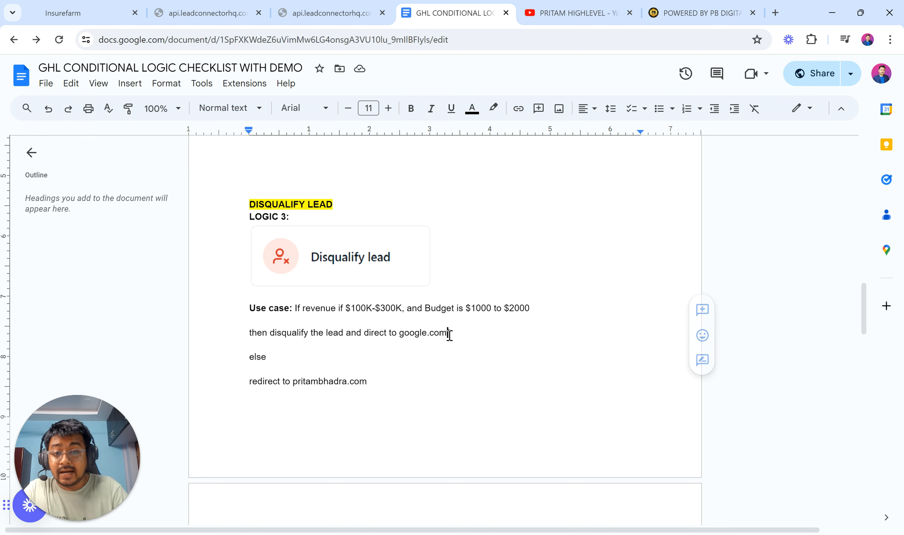
{"action": "key", "text": "BackSpace"}
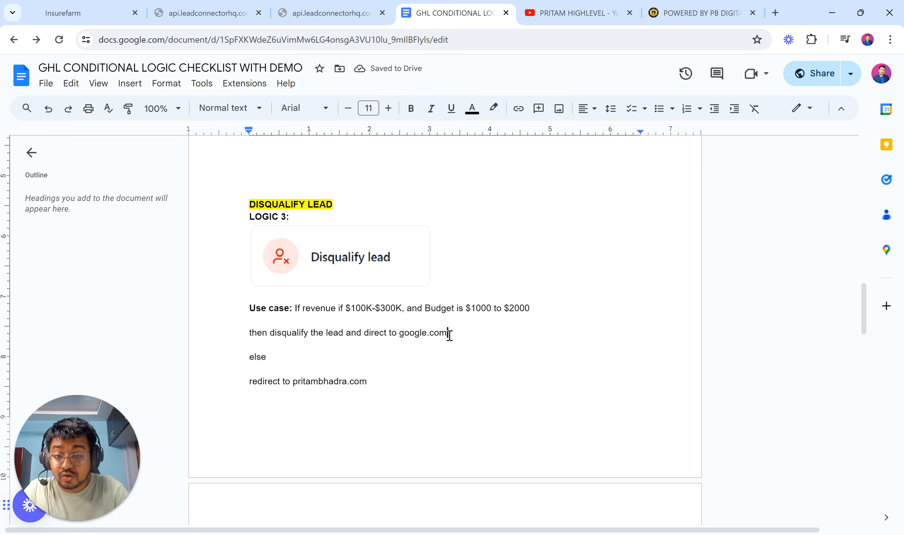
Delete both Display custom message conditions from the form's conditional logic
{"action": "left_click", "coordinate": [91, 8]}
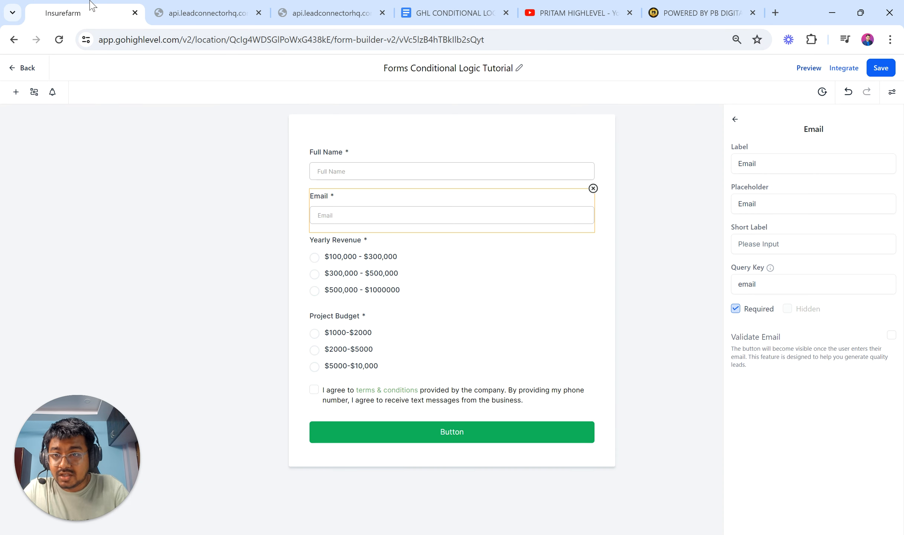
{"action": "left_click", "coordinate": [34, 93]}
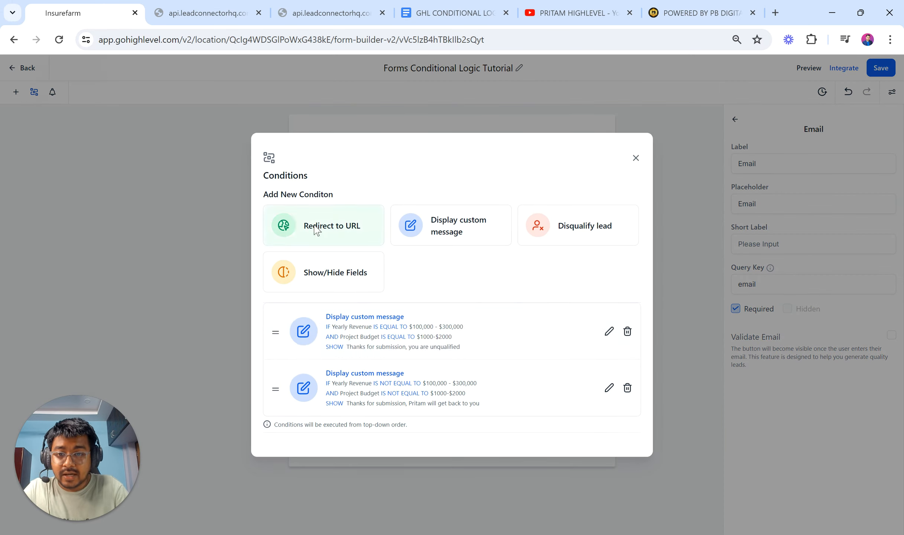
{"action": "left_click", "coordinate": [628, 331]}
{"action": "left_click", "coordinate": [574, 330]}
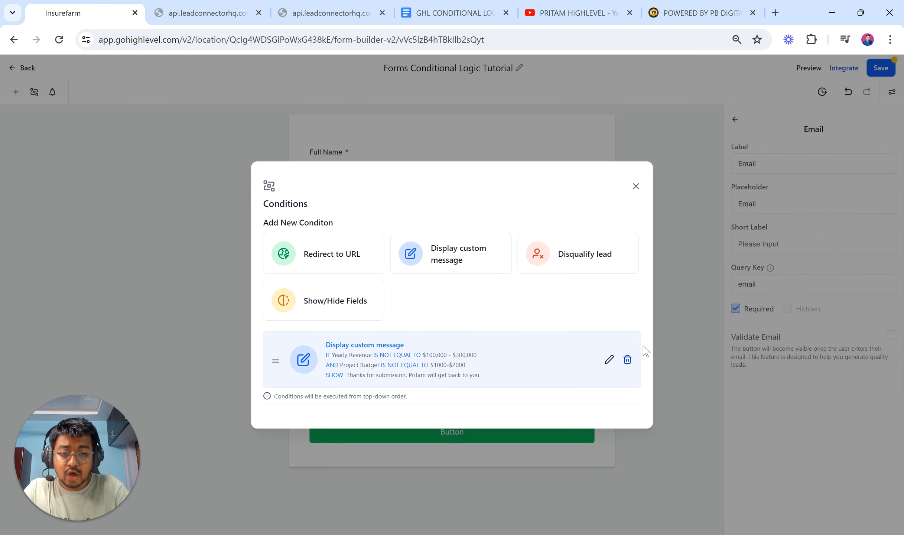
{"action": "left_click", "coordinate": [627, 360]}
{"action": "left_click", "coordinate": [564, 329]}
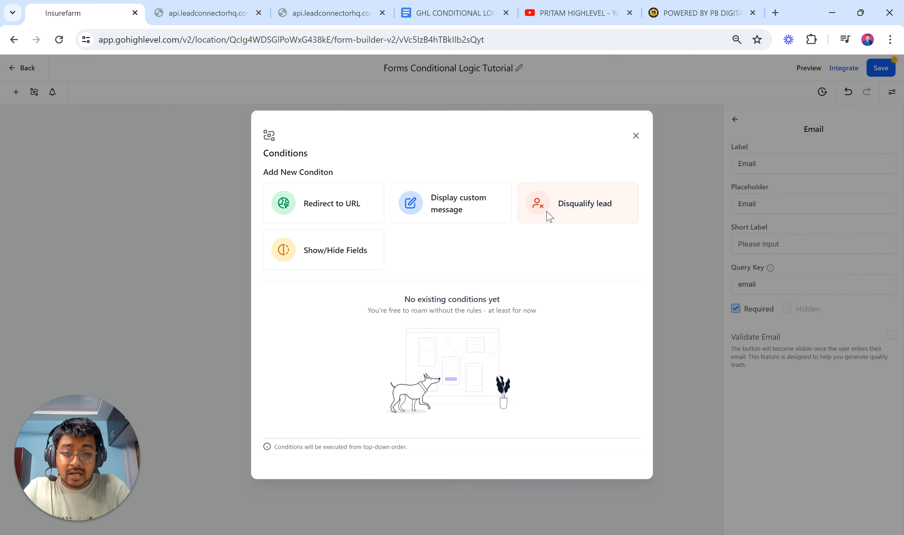
Start a Disqualify lead condition that applies if Yearly Revenue Is Equal To $100,000 - $300,000
{"action": "left_click", "coordinate": [549, 215]}
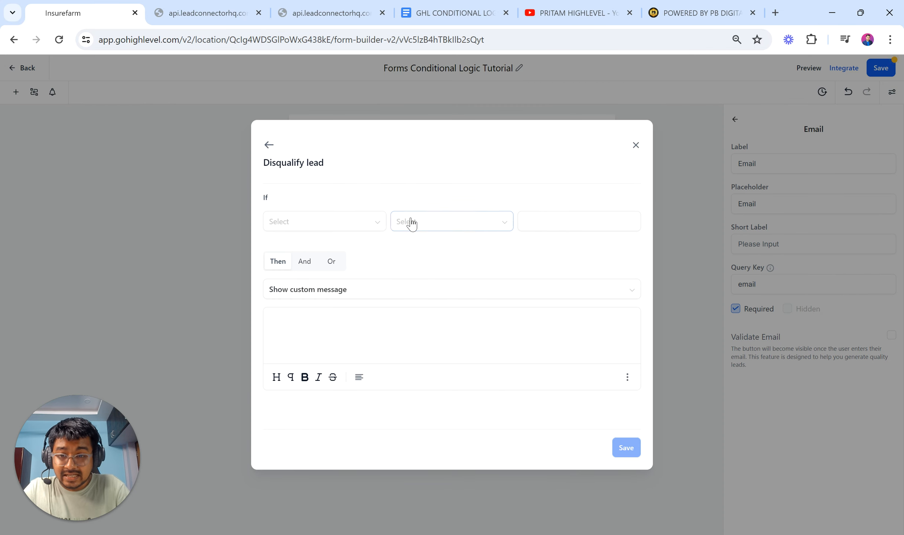
{"action": "left_click", "coordinate": [368, 222]}
{"action": "left_click", "coordinate": [325, 280]}
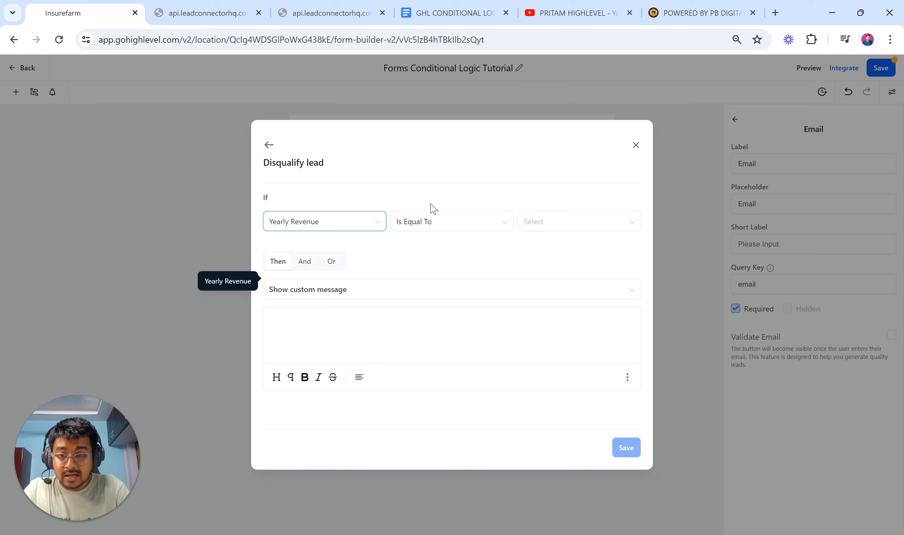
{"action": "left_click", "coordinate": [442, 222]}
{"action": "left_click", "coordinate": [583, 223]}
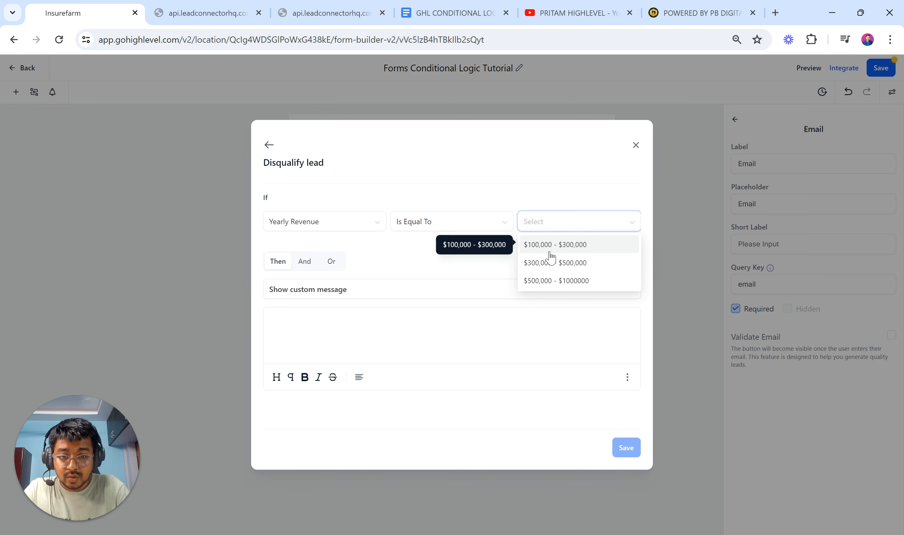
{"action": "left_click", "coordinate": [542, 248]}
Add an And rule to the Disqualify lead condition: Project Budget Is Equal To $1000-$2000
{"action": "left_click", "coordinate": [305, 263]}
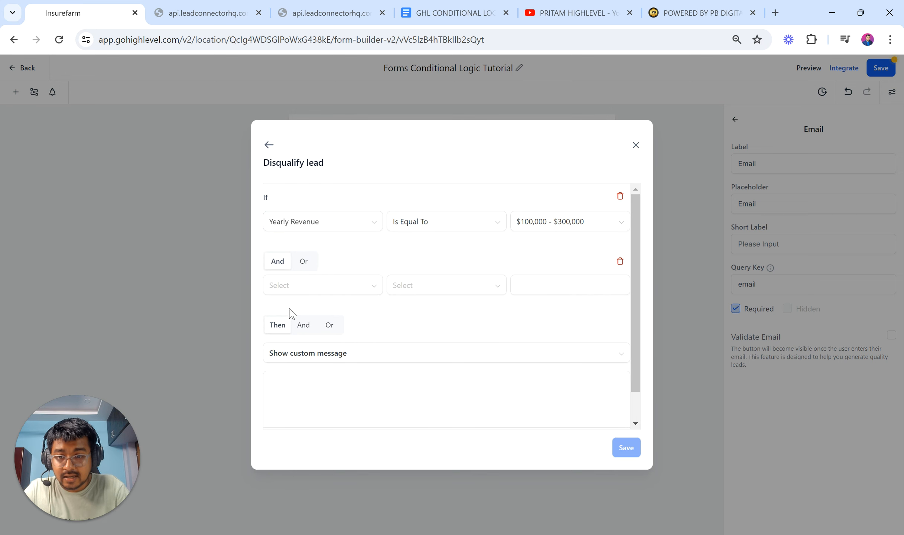
{"action": "left_click", "coordinate": [293, 286]}
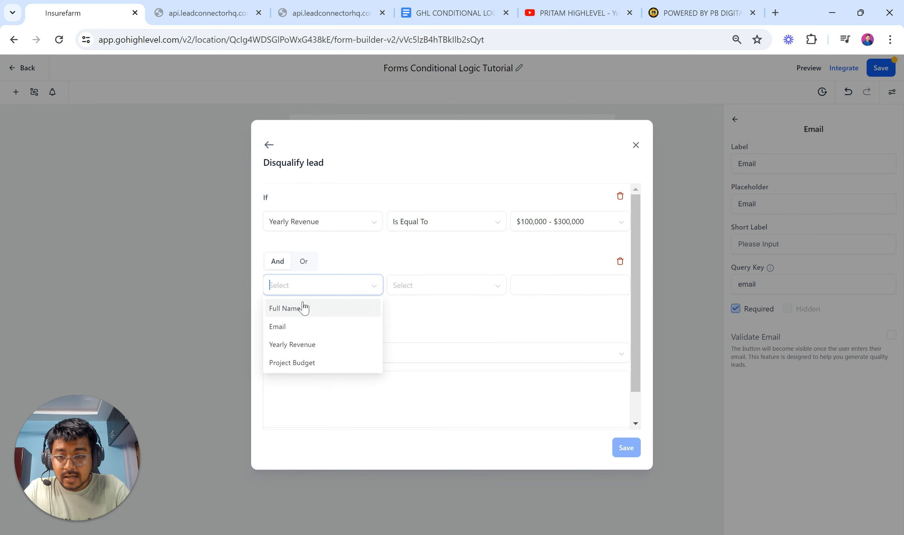
{"action": "left_click", "coordinate": [309, 362]}
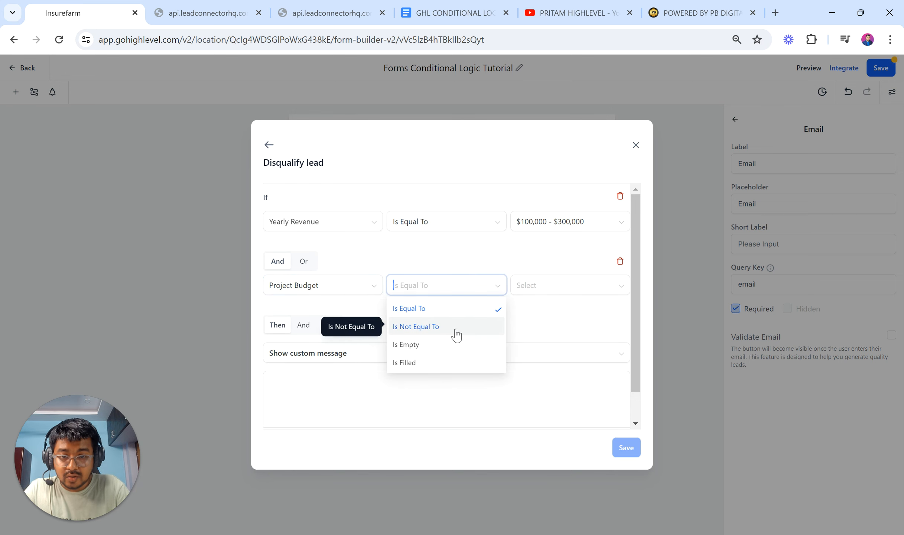
{"action": "left_click", "coordinate": [456, 326]}
{"action": "left_click", "coordinate": [543, 295]}
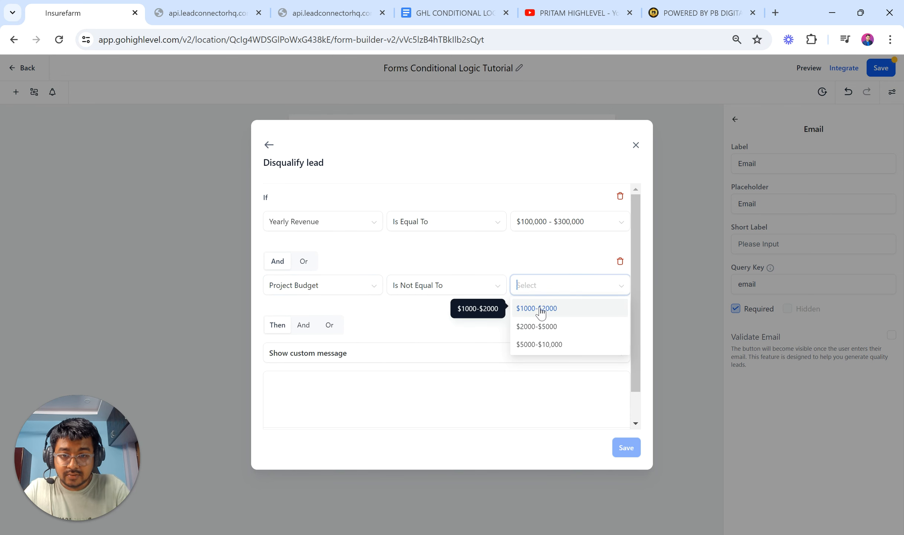
{"action": "left_click", "coordinate": [541, 308]}
{"action": "left_click", "coordinate": [464, 222]}
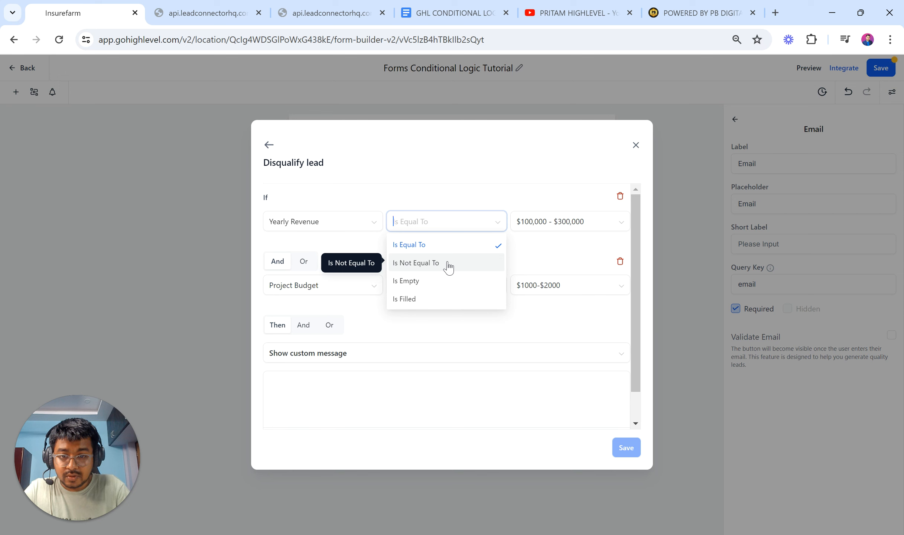
{"action": "left_click", "coordinate": [425, 324]}
{"action": "left_click", "coordinate": [433, 285]}
{"action": "left_click", "coordinate": [433, 308]}
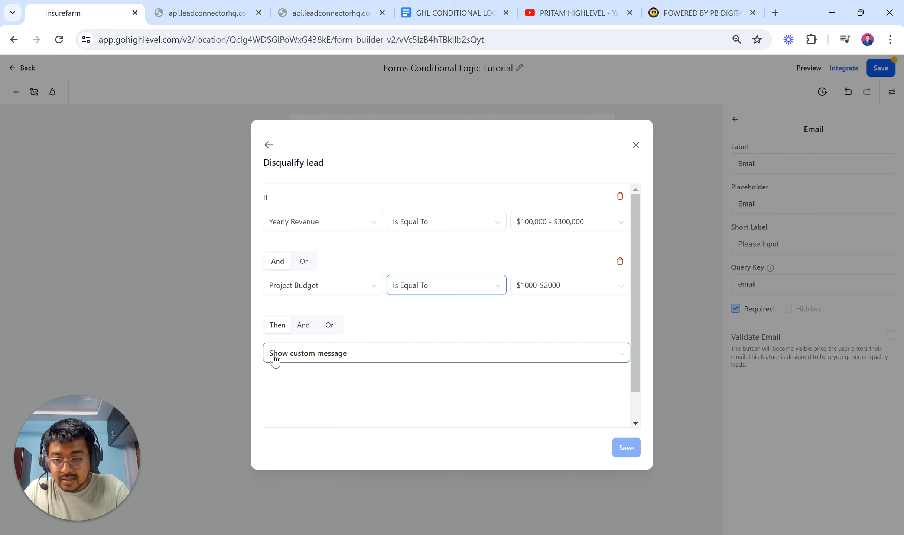
Make the Disqualify lead condition open the URL google.com and save the condition
{"action": "scroll", "coordinate": [290, 370], "scroll_direction": "down", "scroll_amount": 1}
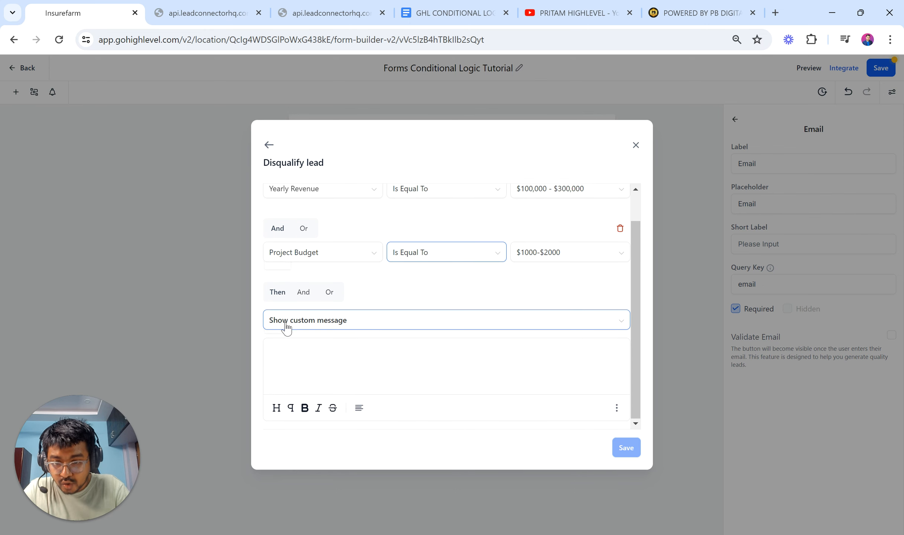
{"action": "left_click", "coordinate": [337, 322]}
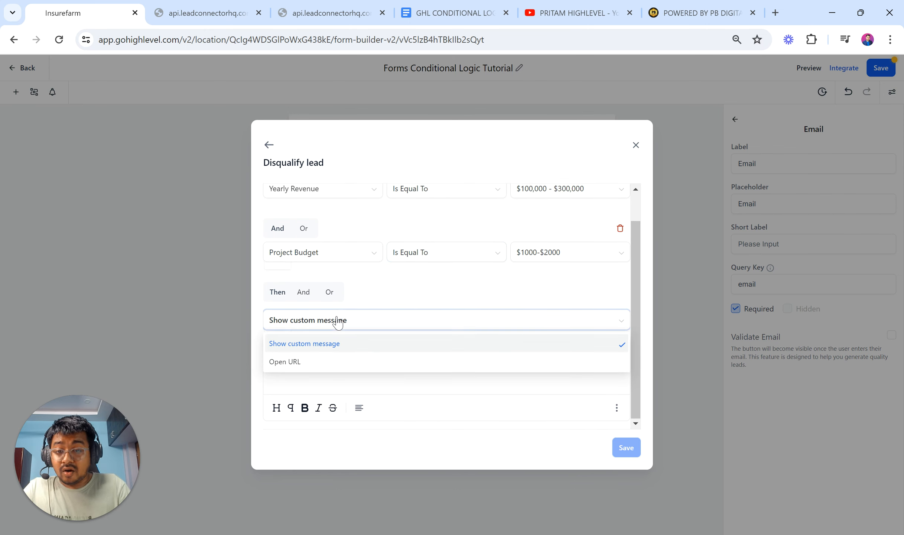
{"action": "left_click", "coordinate": [321, 366]}
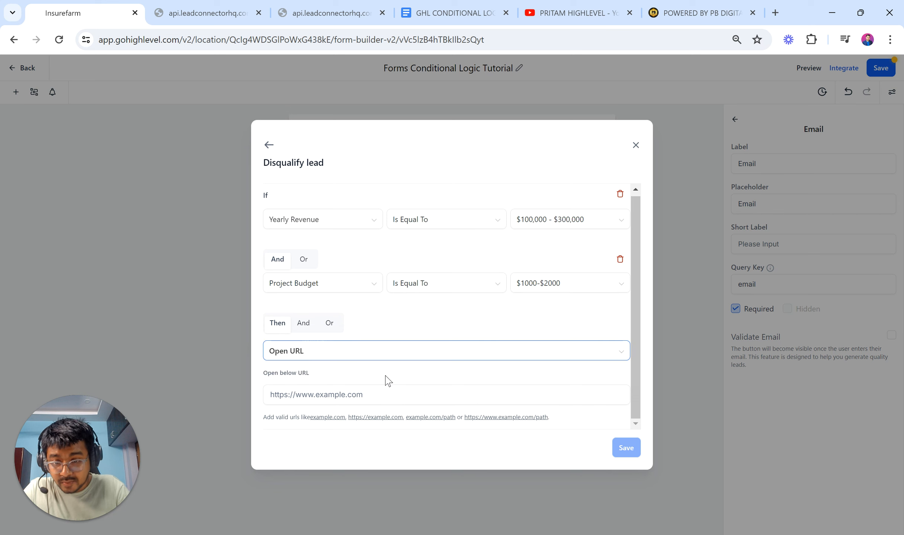
{"action": "left_click", "coordinate": [317, 402]}
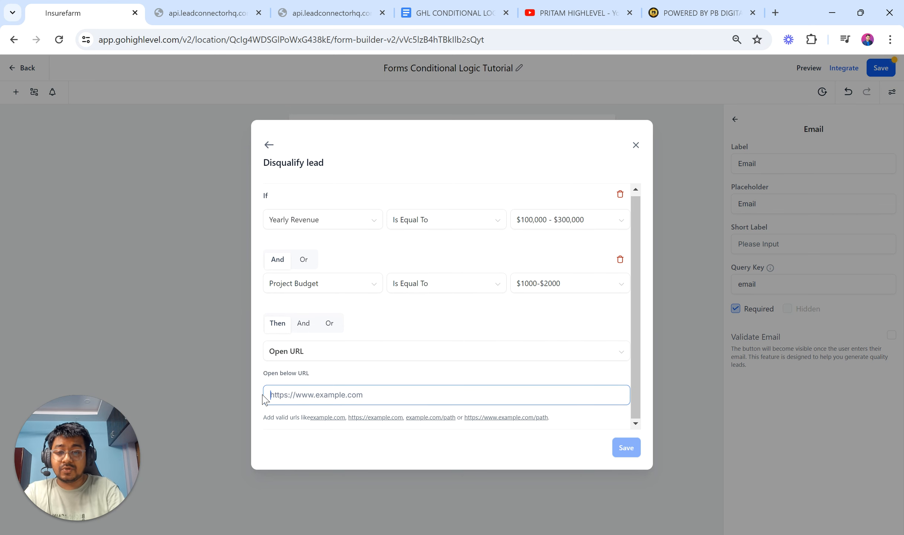
{"action": "type", "text": "google.com"}
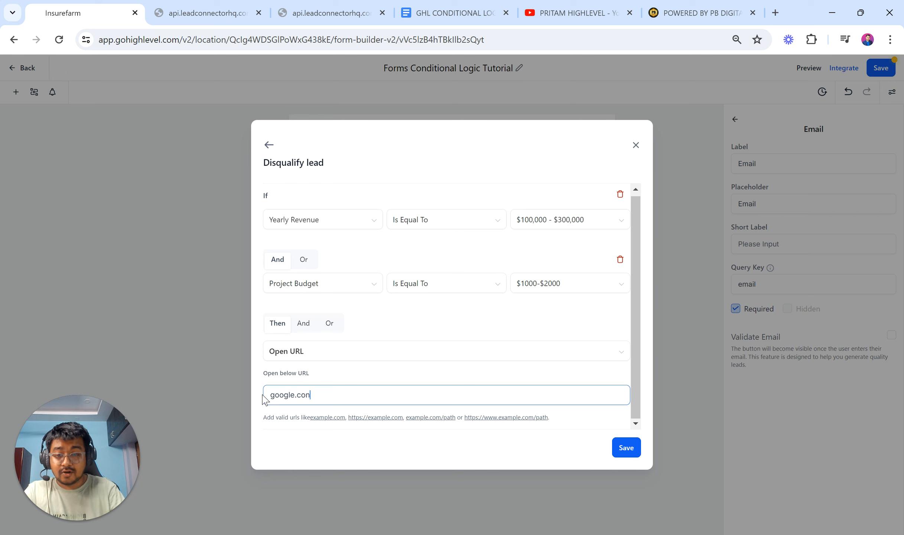
{"action": "left_click", "coordinate": [626, 447]}
{"action": "left_click", "coordinate": [553, 259]}
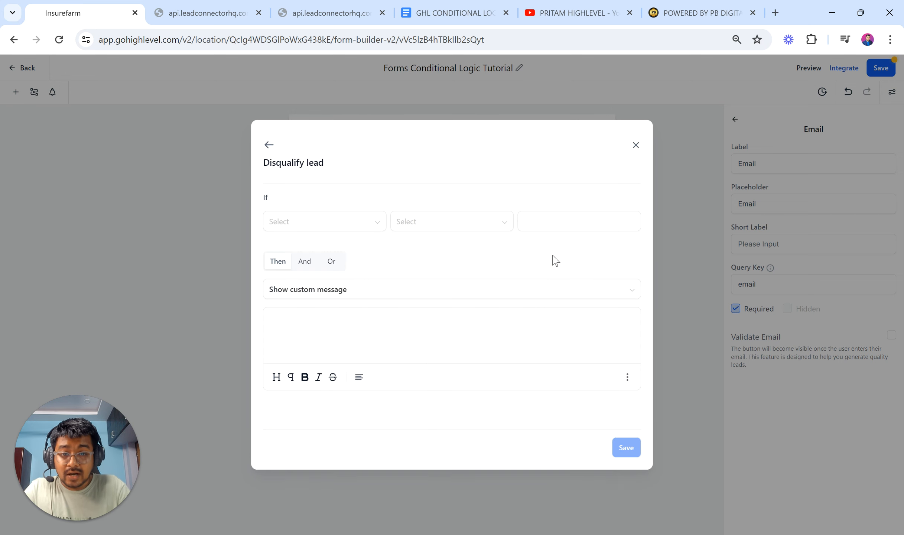
{"action": "left_click", "coordinate": [320, 221]}
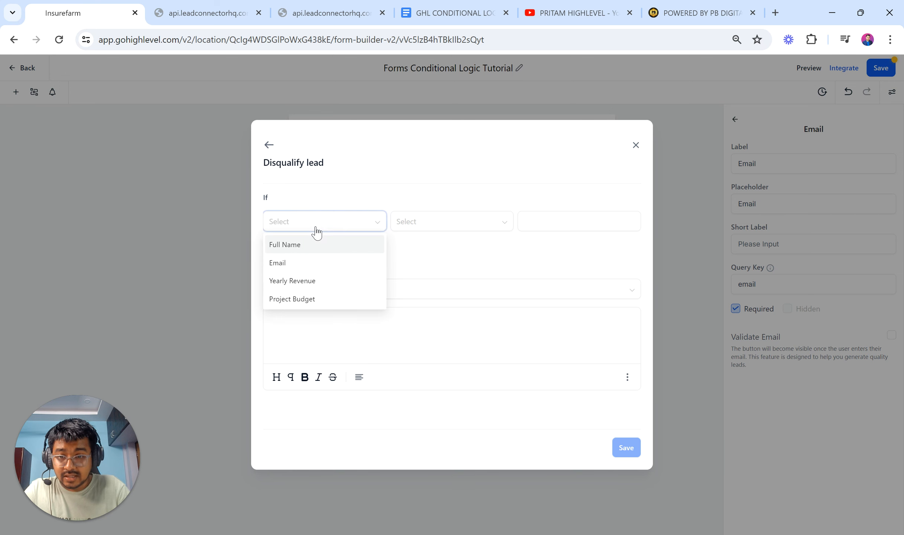
{"action": "left_click", "coordinate": [269, 145]}
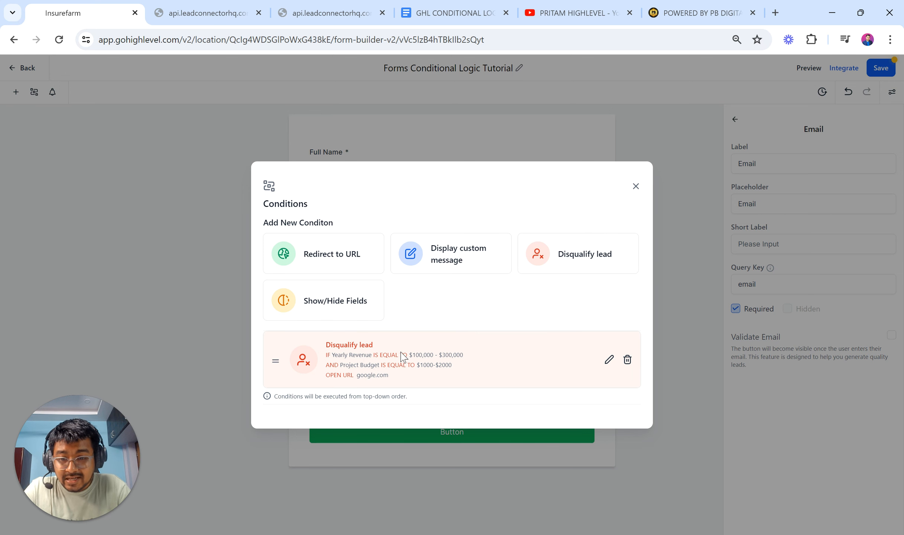
Start a Redirect to URL condition that applies if Yearly Revenue Is Not Equal To $100,000 - $300,000
{"action": "left_click", "coordinate": [340, 251]}
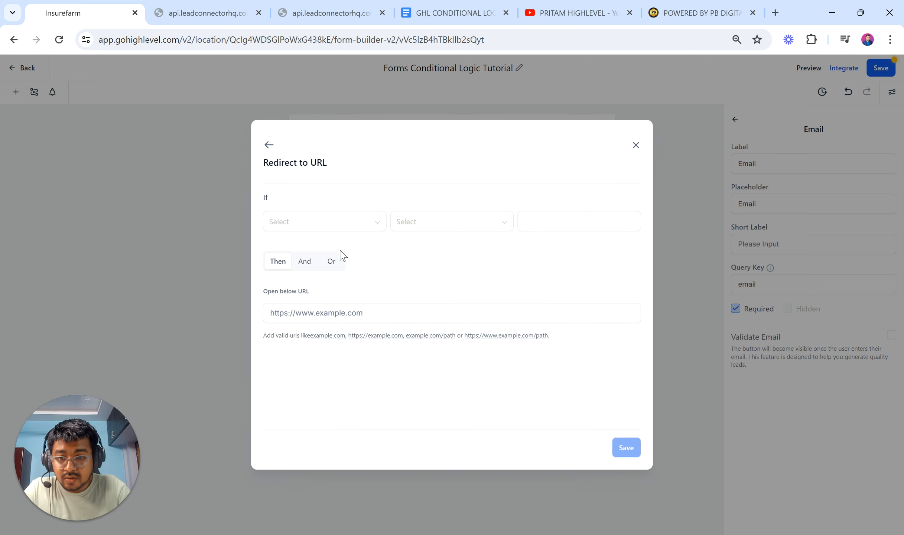
{"action": "left_click", "coordinate": [291, 221]}
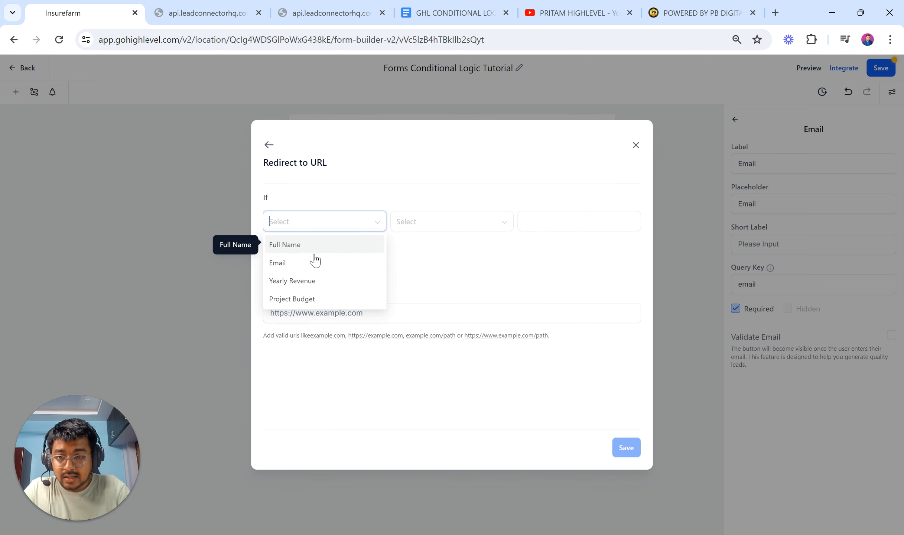
{"action": "left_click", "coordinate": [307, 300]}
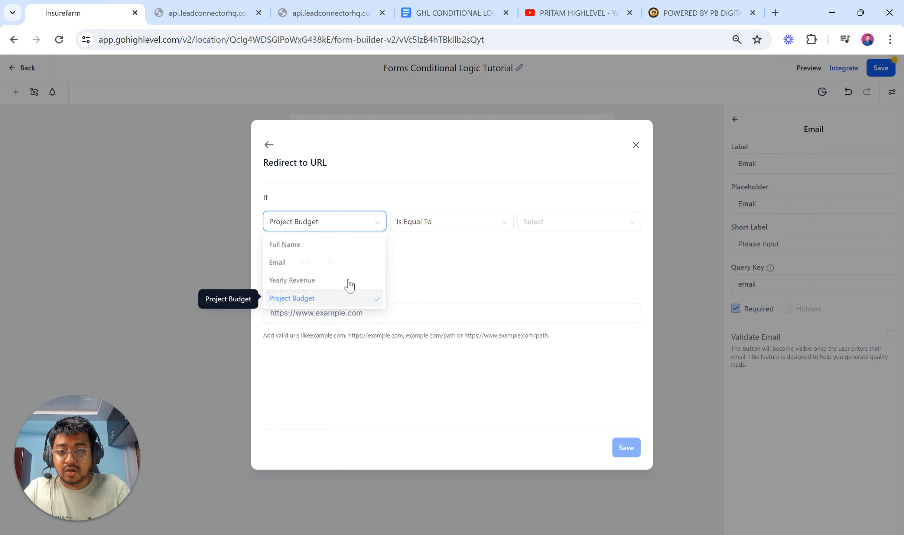
{"action": "left_click", "coordinate": [327, 220]}
{"action": "left_click", "coordinate": [303, 280]}
{"action": "left_click", "coordinate": [457, 223]}
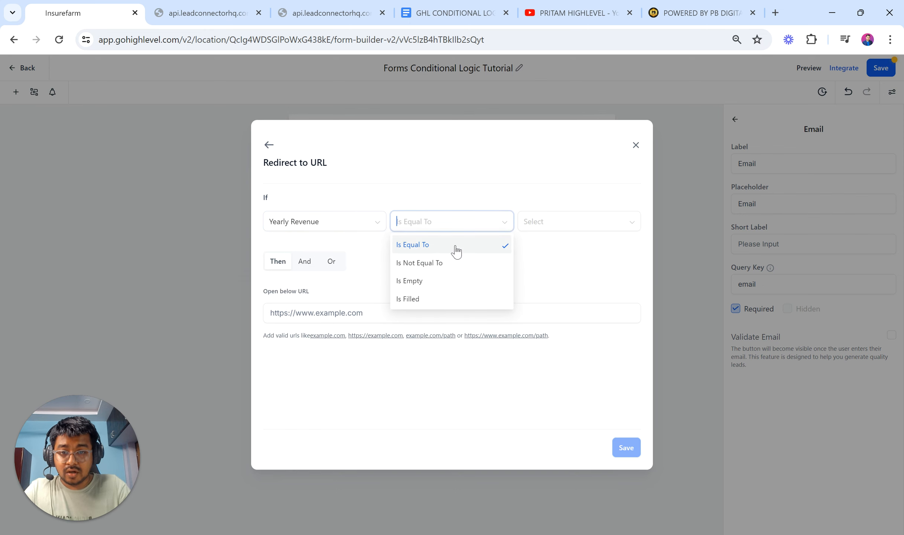
{"action": "left_click", "coordinate": [456, 263]}
{"action": "left_click", "coordinate": [565, 225]}
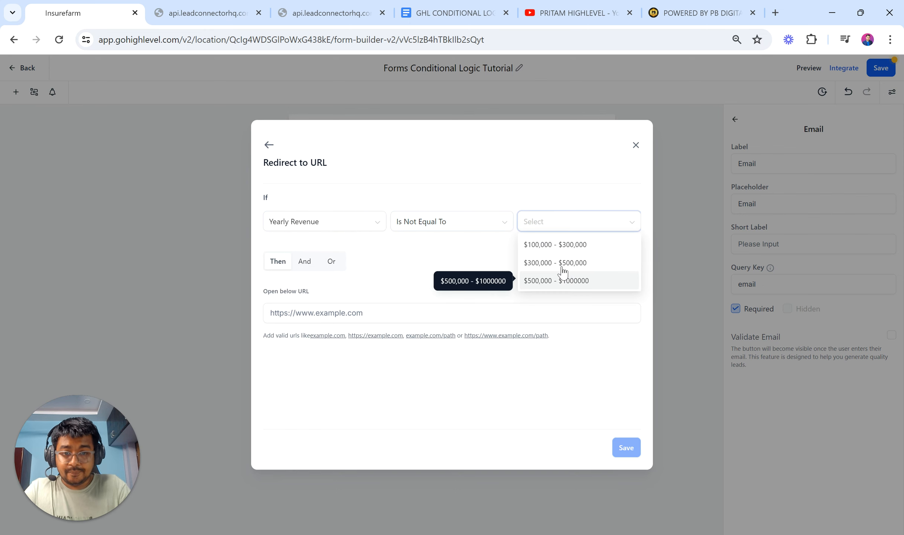
{"action": "left_click", "coordinate": [549, 245]}
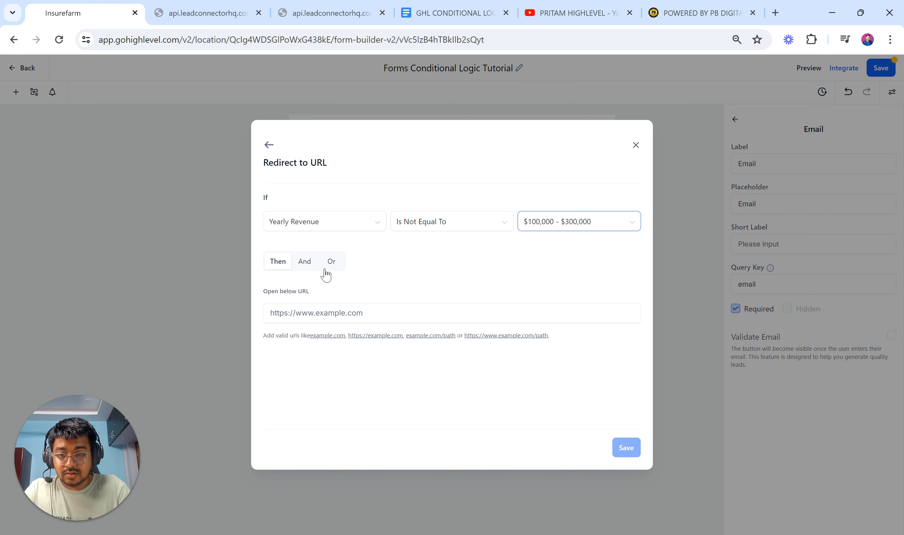
Add an And rule to the Redirect to URL condition: Project Budget Is Not Equal To $1000-$2000
{"action": "left_click", "coordinate": [305, 261]}
{"action": "left_click", "coordinate": [304, 292]}
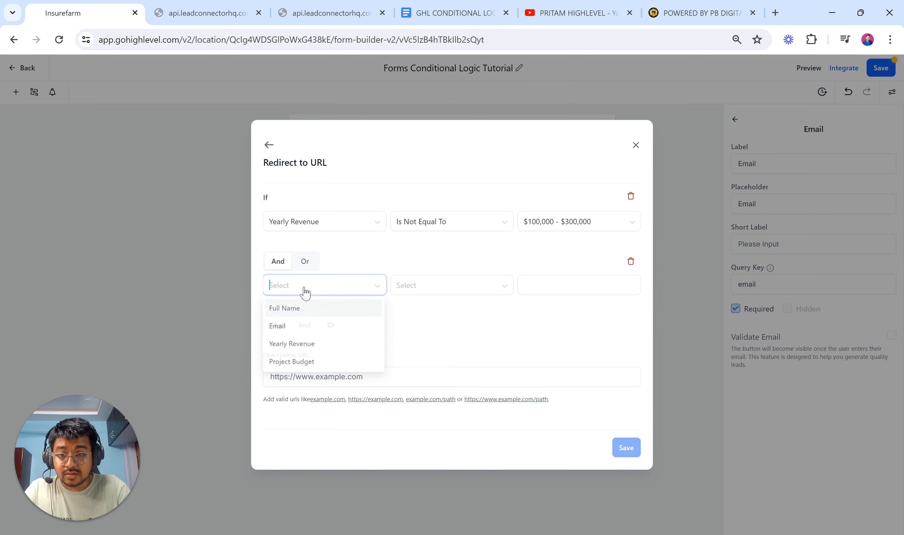
{"action": "left_click", "coordinate": [297, 361]}
{"action": "left_click", "coordinate": [448, 292]}
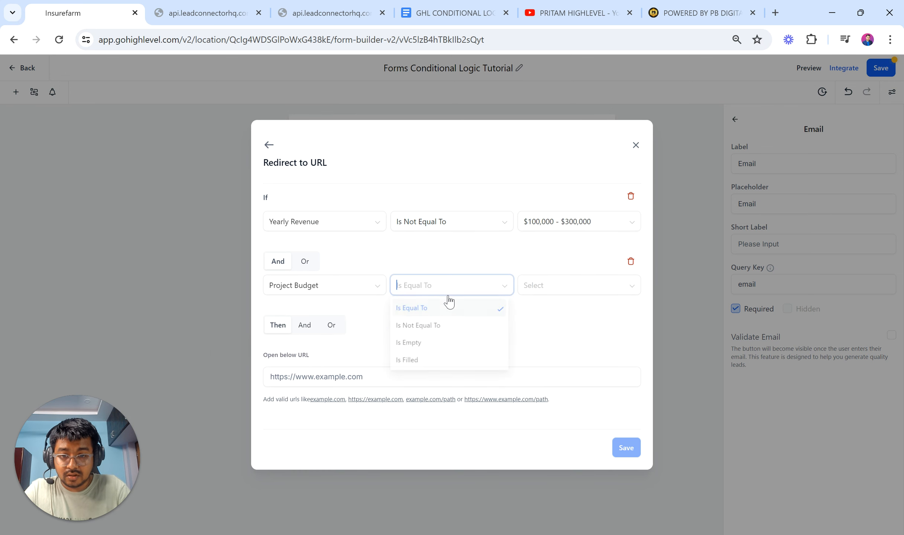
{"action": "left_click", "coordinate": [440, 327]}
{"action": "left_click", "coordinate": [529, 285]}
{"action": "left_click", "coordinate": [545, 309]}
Enter the website address from Logic 3's else line as the redirect URL and save the condition
{"action": "left_click", "coordinate": [397, 375]}
{"action": "type", "text": "pritambhadra.com"}
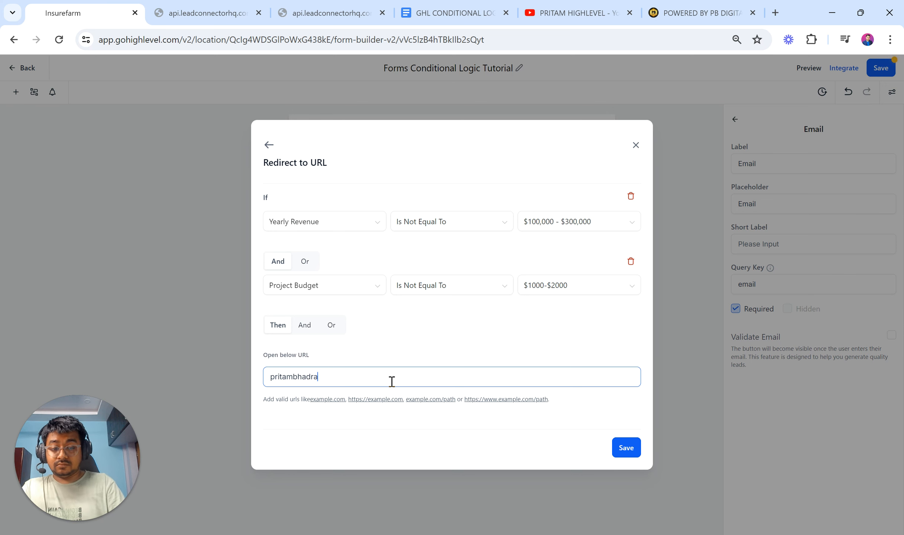
{"action": "left_click", "coordinate": [628, 450]}
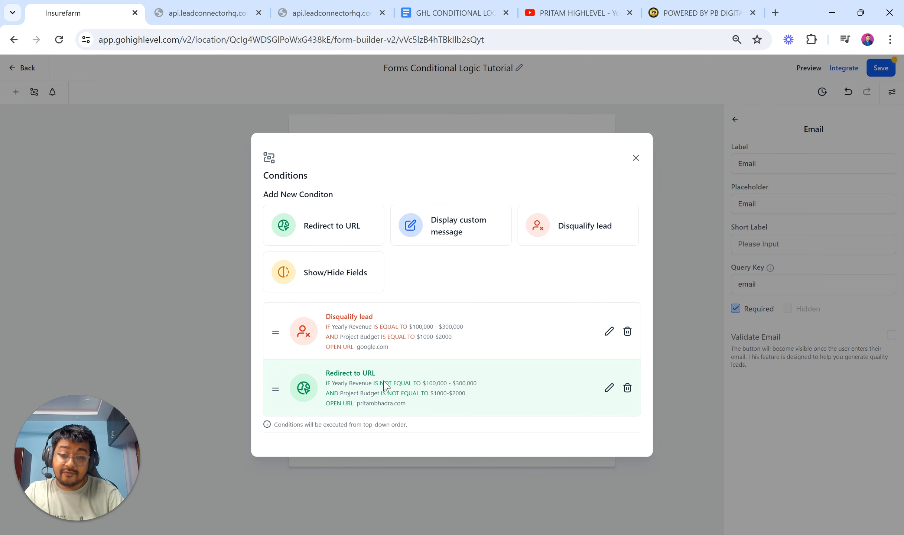
Close the conditions dialog, save the form and open its preview
{"action": "left_click", "coordinate": [635, 159]}
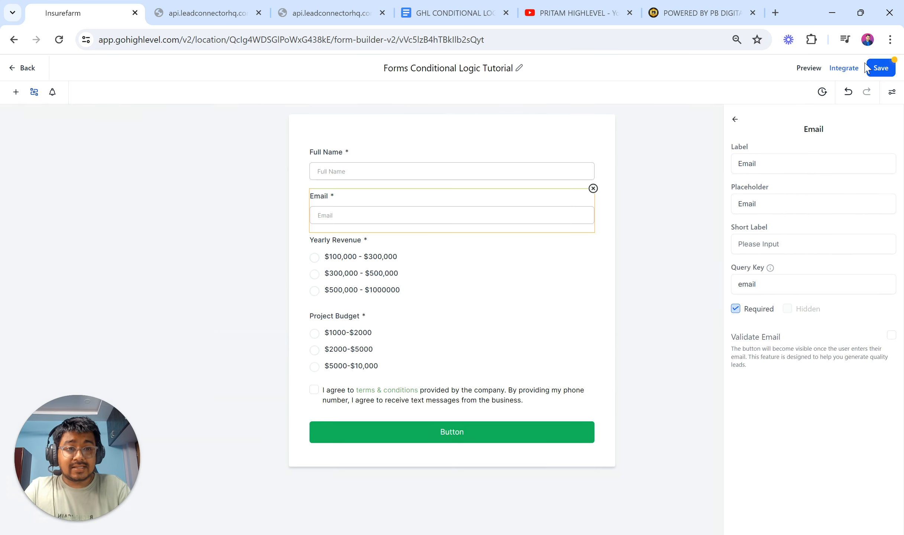
{"action": "left_click", "coordinate": [879, 68]}
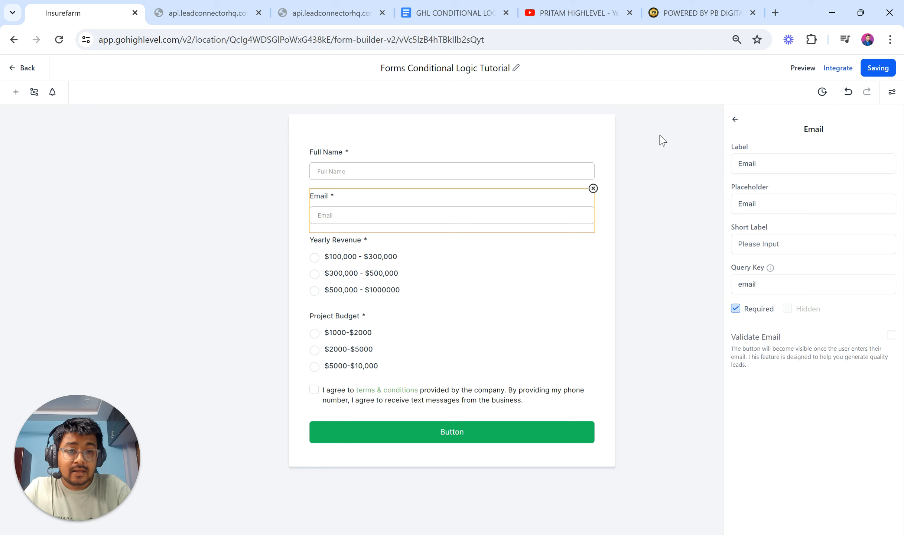
{"action": "left_click", "coordinate": [803, 68]}
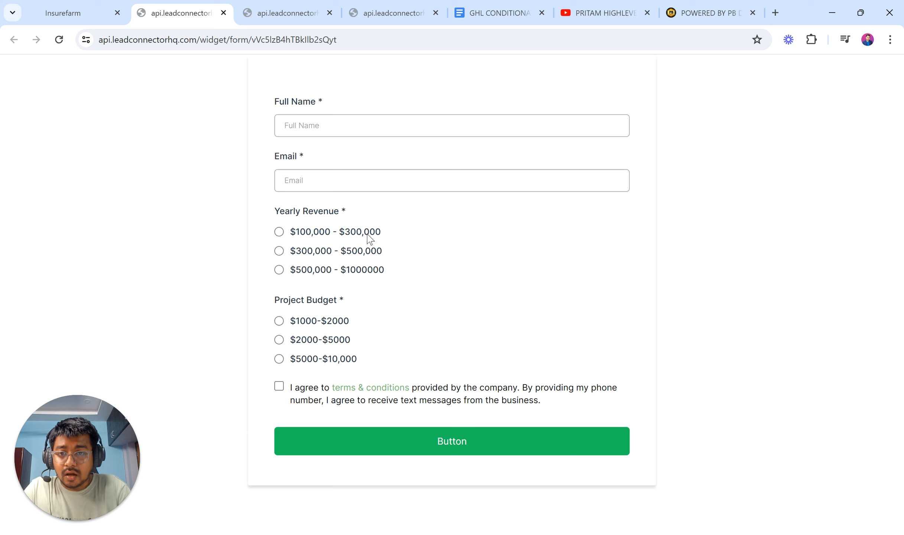
Fill in the preview form's full name and email, and select the $1000-$2000 Project Budget
{"action": "left_click", "coordinate": [311, 120]}
{"action": "left_click", "coordinate": [372, 155]}
{"action": "left_click", "coordinate": [309, 176]}
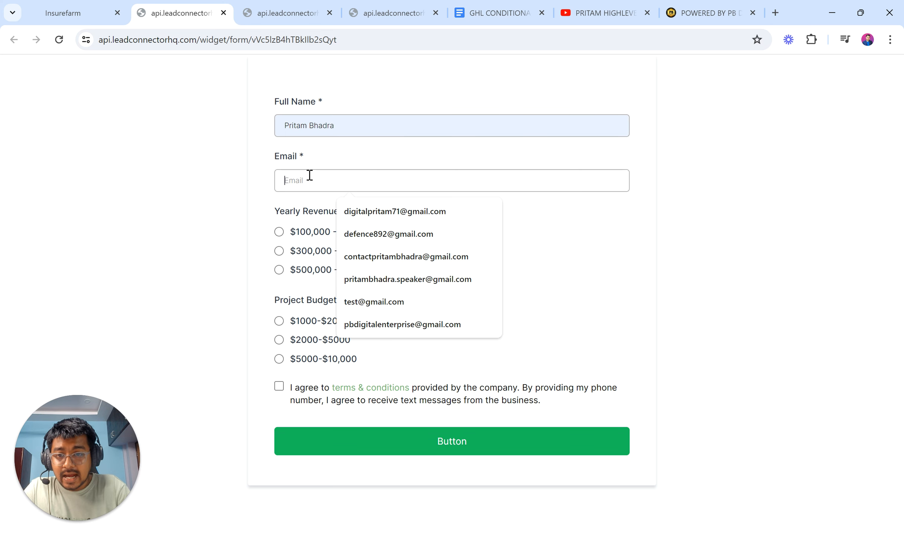
{"action": "left_click", "coordinate": [397, 234]}
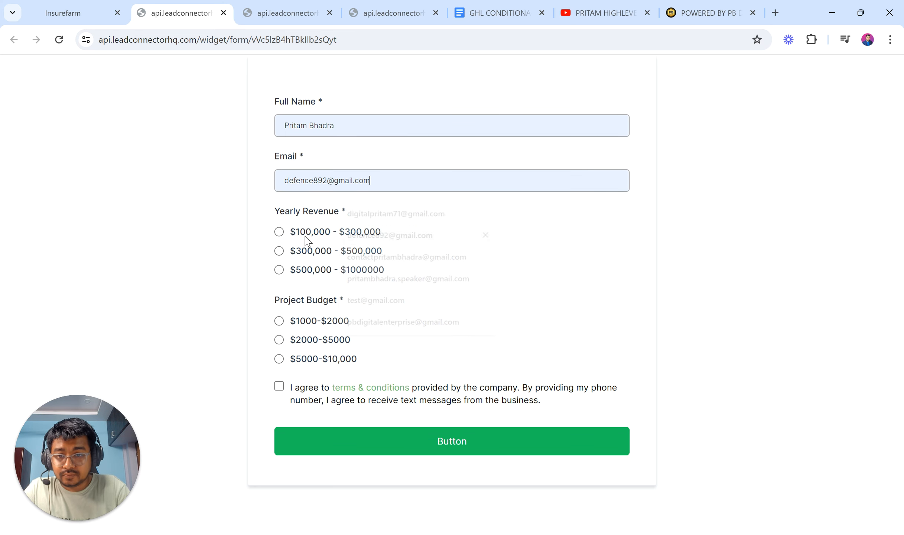
{"action": "left_click_drag", "start_coordinate": [276, 215], "coordinate": [358, 213]}
{"action": "left_click", "coordinate": [358, 213]}
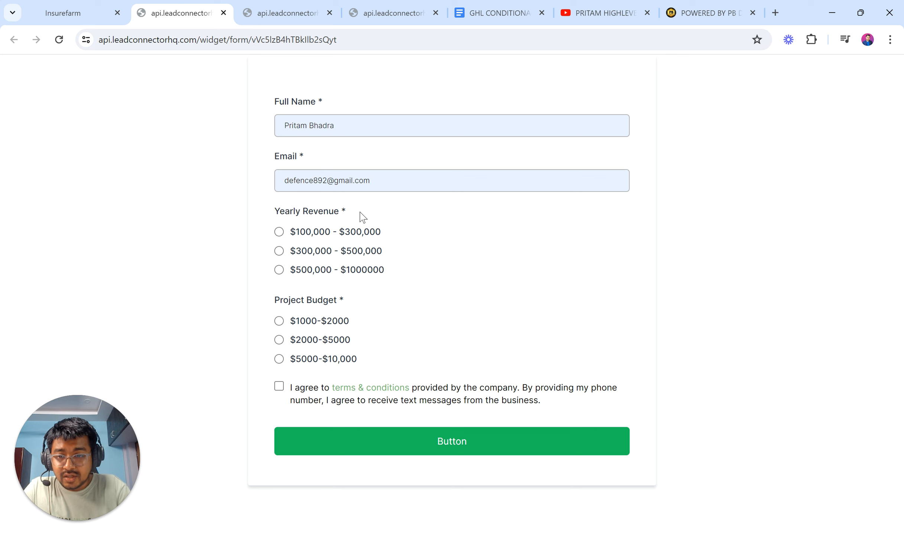
{"action": "left_click", "coordinate": [279, 321]}
Review the disqualify outcome of Logic 3 in the conditional logic checklist document
{"action": "left_click", "coordinate": [494, 13]}
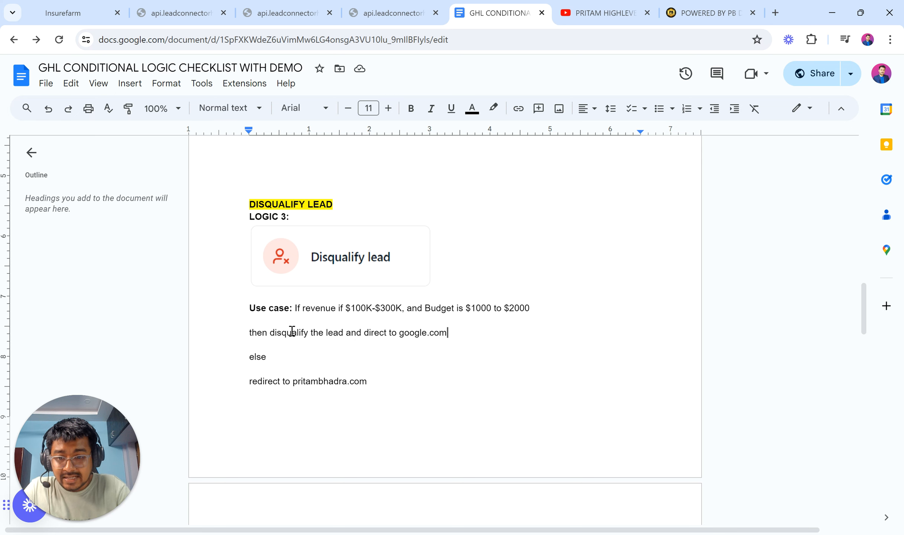
{"action": "left_click_drag", "start_coordinate": [270, 333], "coordinate": [452, 342]}
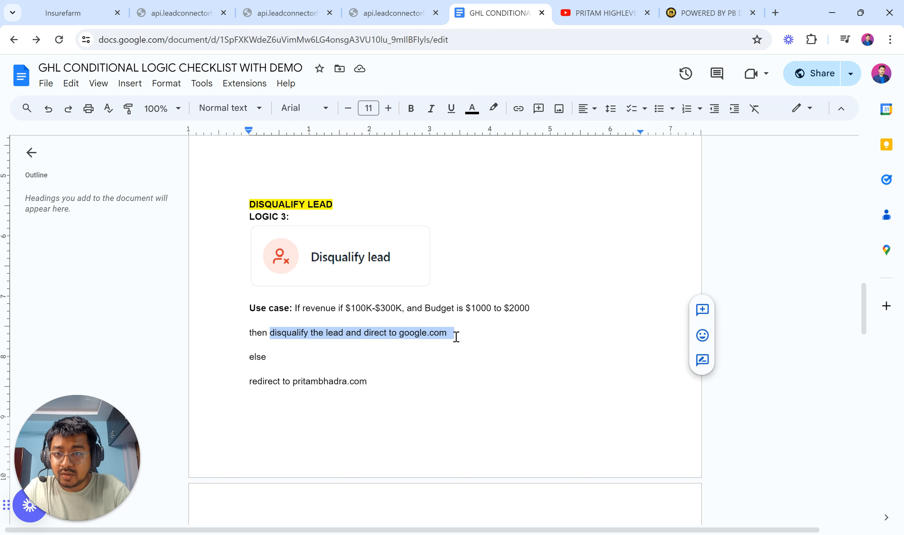
Accept the terms and submit the disqualifying test entry in the form preview, and return to the blank form
{"action": "left_click", "coordinate": [181, 13]}
{"action": "left_click", "coordinate": [279, 387]}
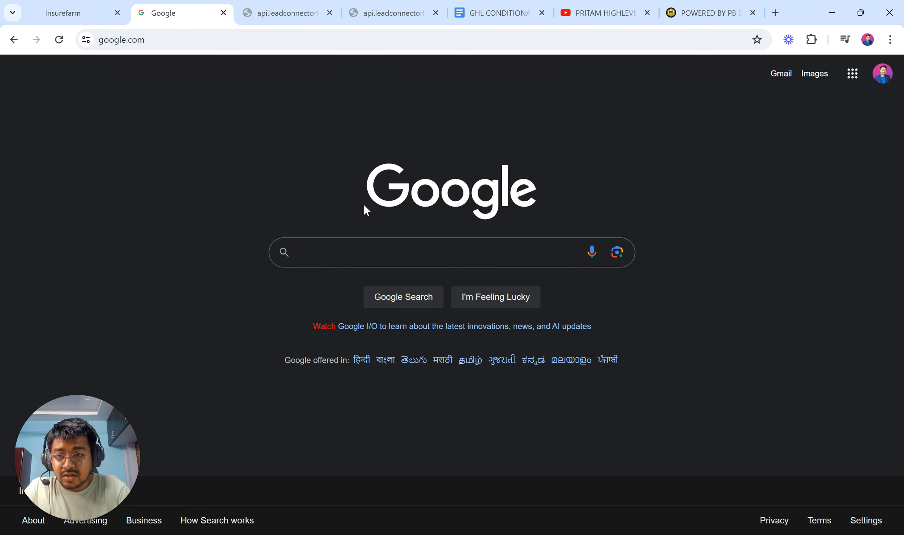
{"action": "left_click", "coordinate": [13, 40]}
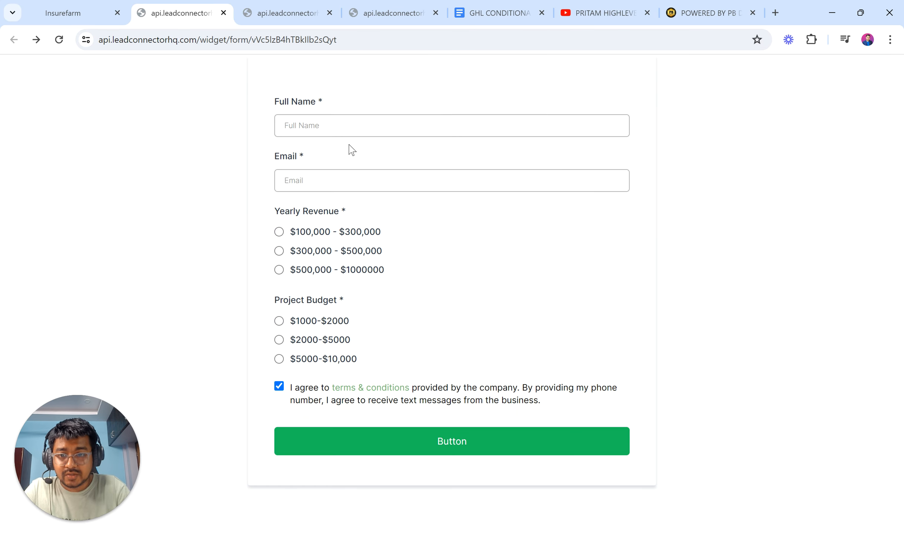
Fill in the full name and email, select $300,000 - $500,000 revenue and $5000-$10,000 budget, and submit the preview form
{"action": "left_click", "coordinate": [277, 127]}
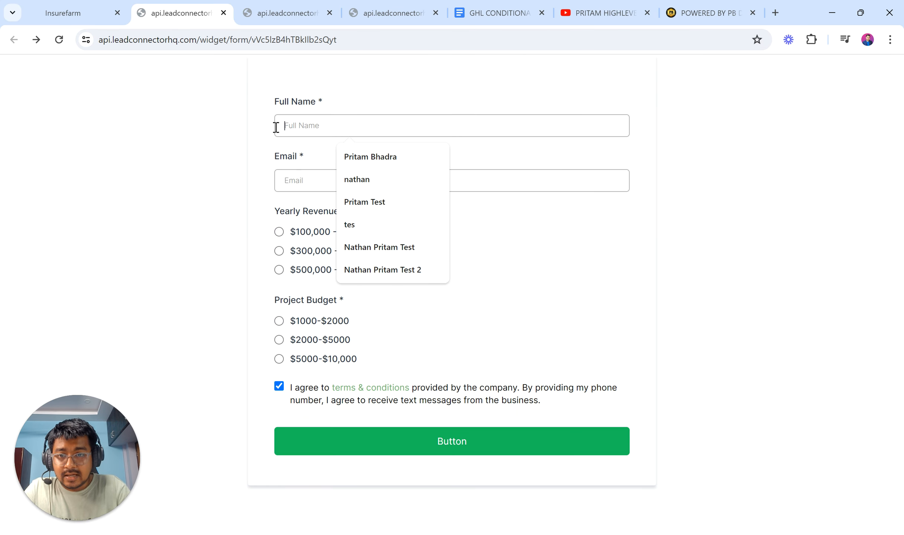
{"action": "left_click", "coordinate": [350, 164]}
{"action": "left_click", "coordinate": [297, 180]}
{"action": "left_click", "coordinate": [336, 234]}
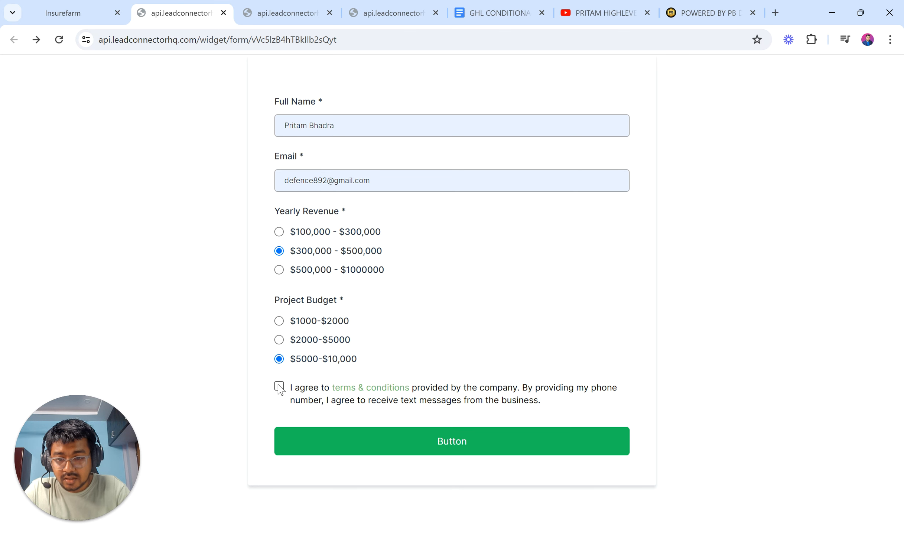
{"action": "left_click", "coordinate": [337, 443]}
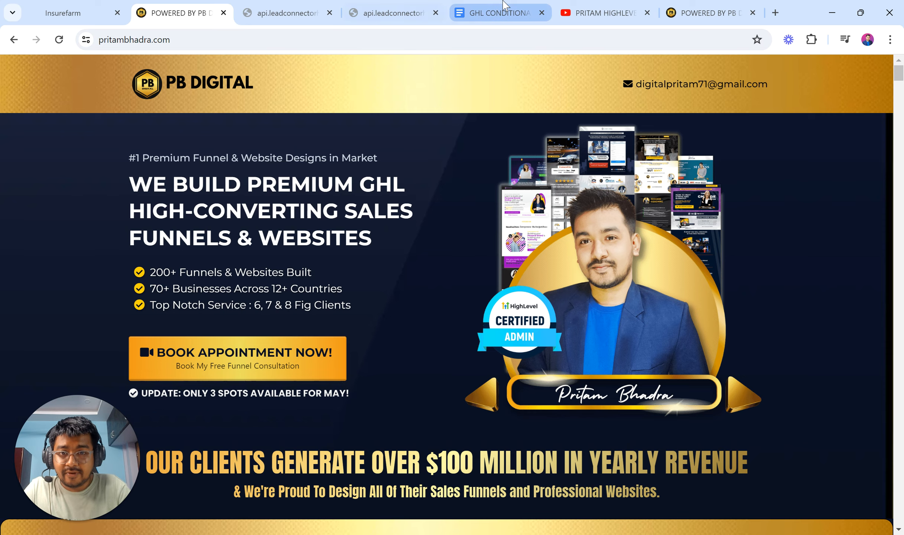
Copy the highlighted DONE marker from Logic 2 to a new line below Logic 3 in the checklist document
{"action": "left_click", "coordinate": [496, 12]}
{"action": "scroll", "coordinate": [399, 254], "scroll_direction": "up", "scroll_amount": 3}
{"action": "left_click_drag", "start_coordinate": [288, 269], "coordinate": [244, 268]}
{"action": "key", "text": "ctrl+c"}
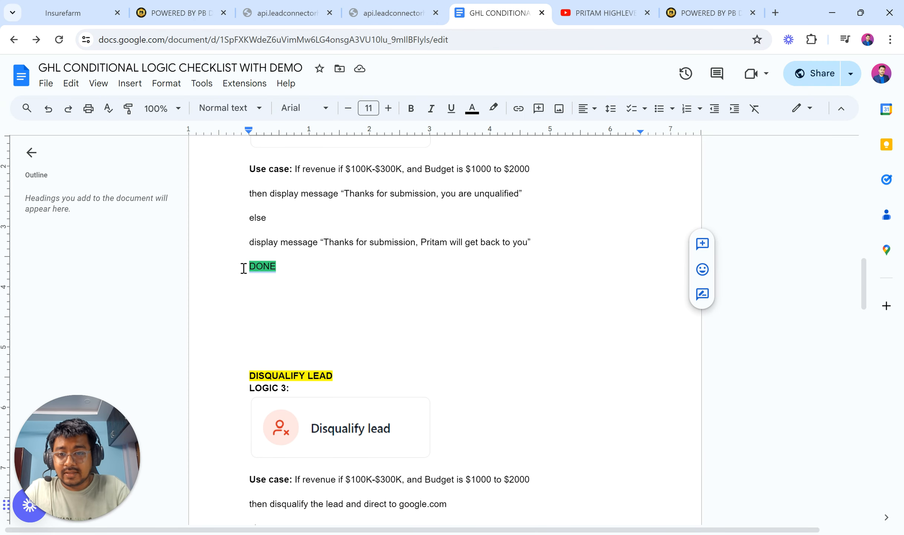
{"action": "scroll", "coordinate": [381, 315], "scroll_direction": "down", "scroll_amount": 5}
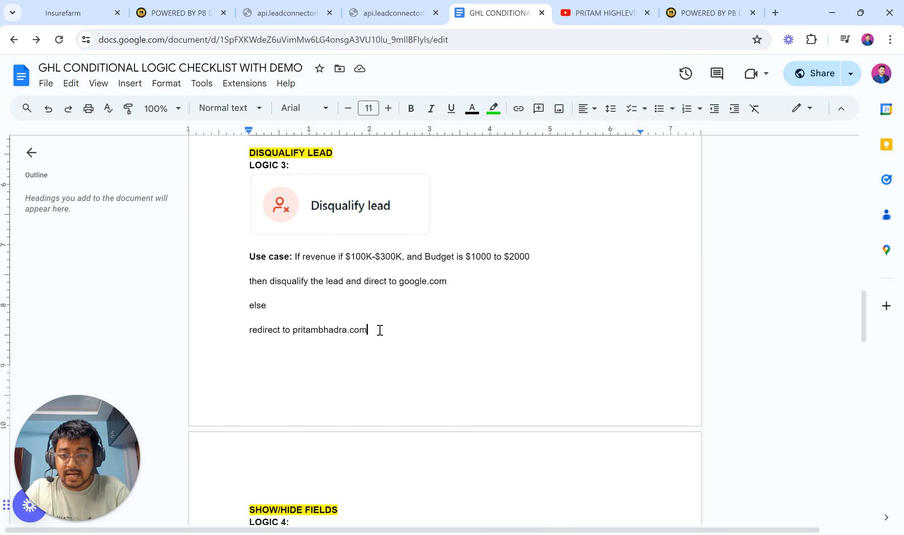
{"action": "key", "text": "Return"}
{"action": "key", "text": "ctrl+v"}
Review Logic 4's Show/Hide Fields use case against the form's Yearly Revenue and Project Budget fields
{"action": "scroll", "coordinate": [377, 329], "scroll_direction": "down", "scroll_amount": 8}
{"action": "scroll", "coordinate": [379, 330], "scroll_direction": "up", "scroll_amount": 2}
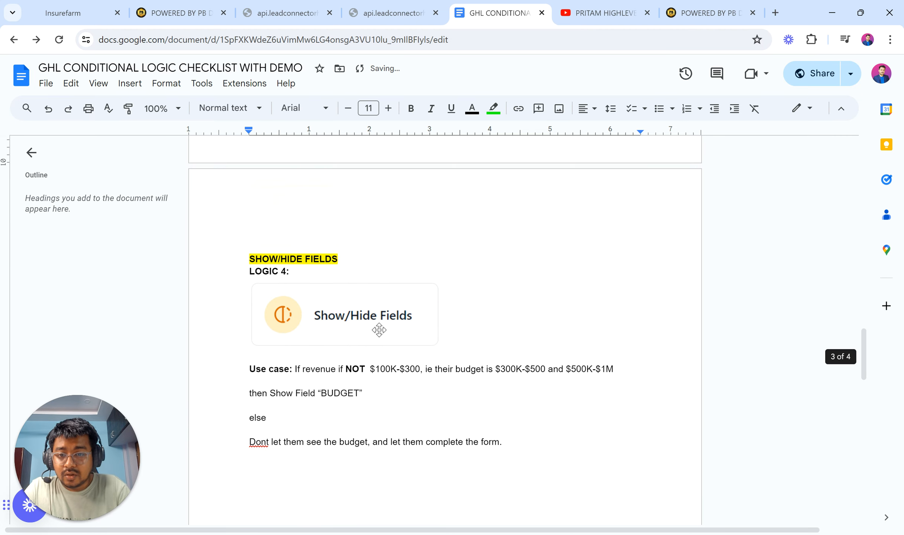
{"action": "scroll", "coordinate": [379, 330], "scroll_direction": "down", "scroll_amount": 1}
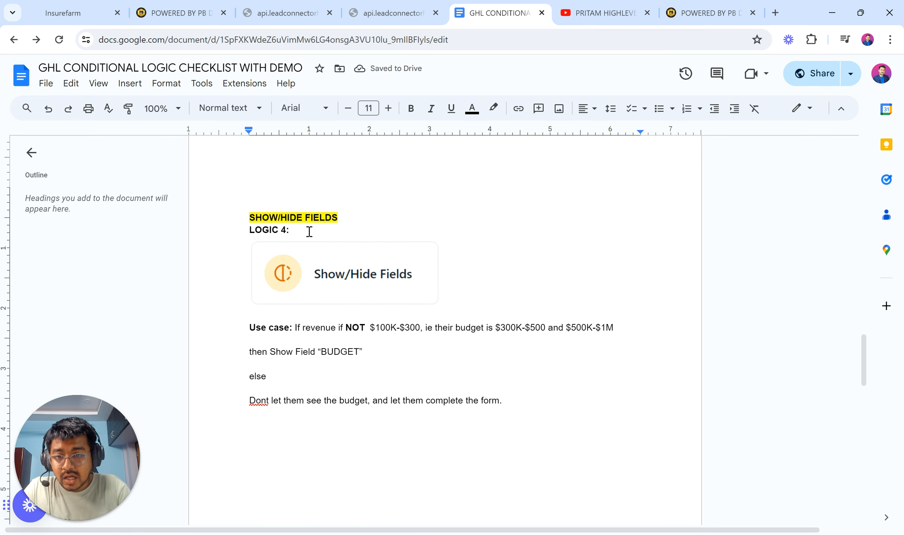
{"action": "left_click", "coordinate": [70, 8]}
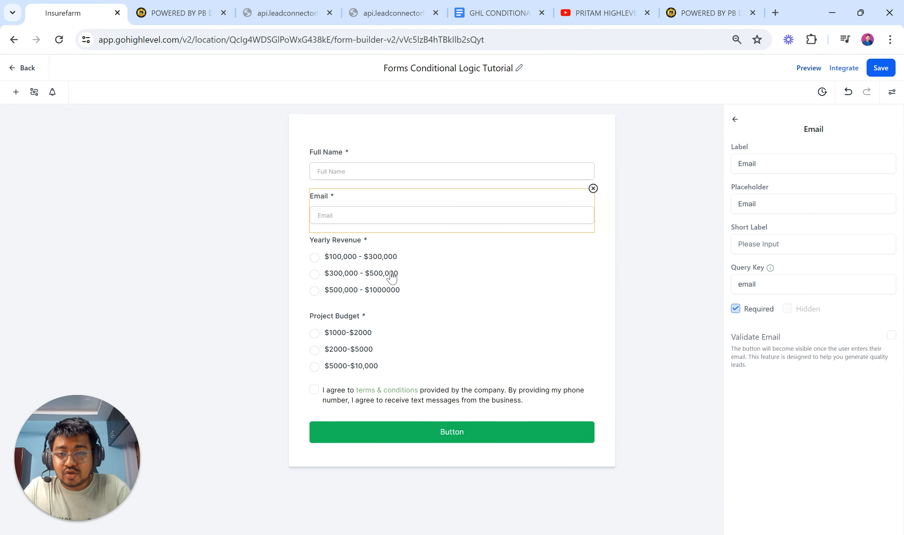
{"action": "left_click", "coordinate": [498, 12]}
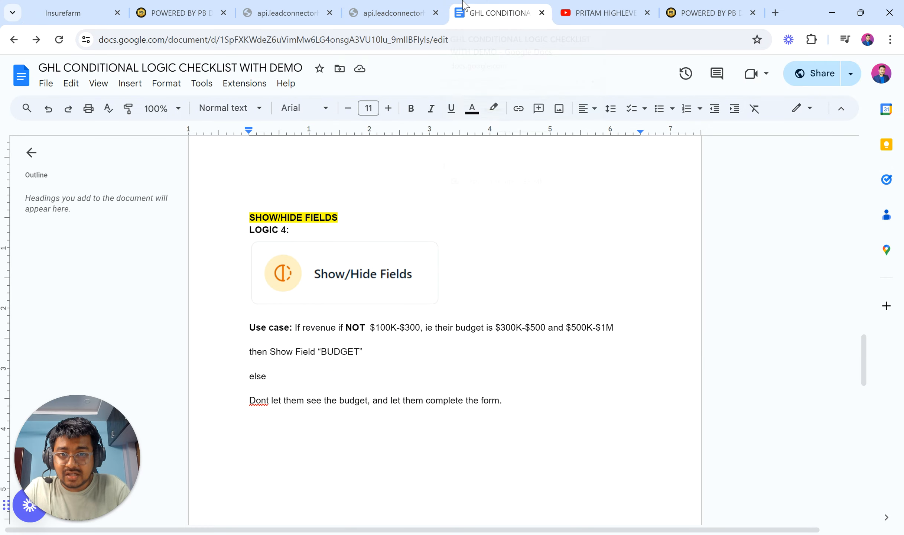
{"action": "left_click", "coordinate": [394, 267]}
{"action": "left_click", "coordinate": [90, 6]}
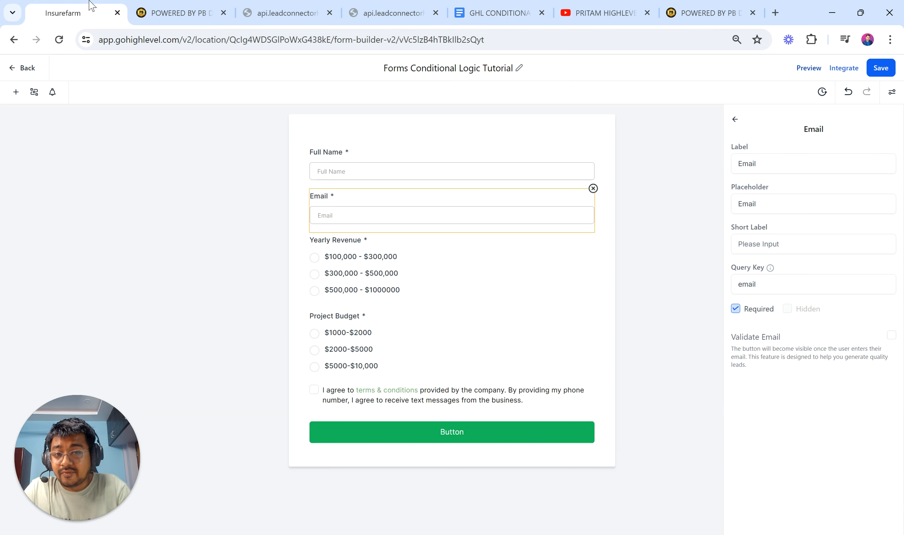
{"action": "left_click", "coordinate": [368, 263]}
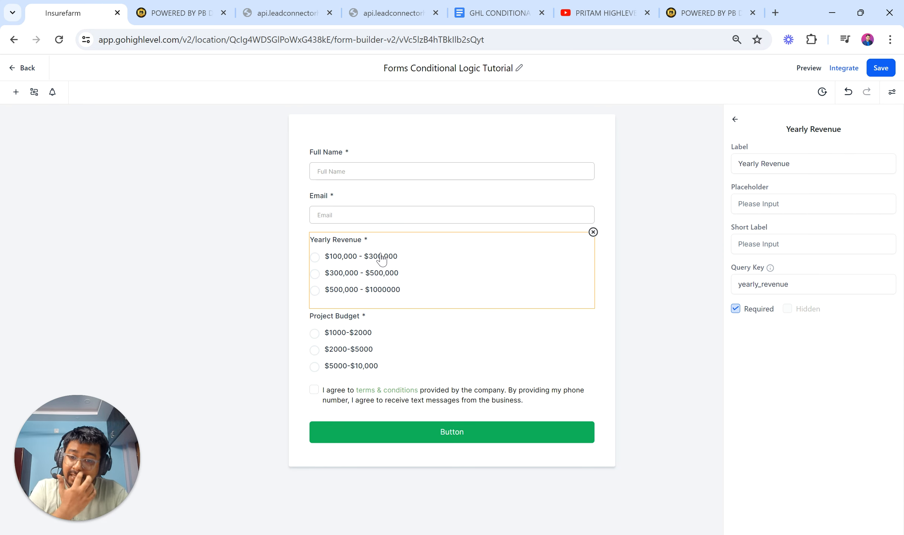
{"action": "left_click", "coordinate": [334, 338]}
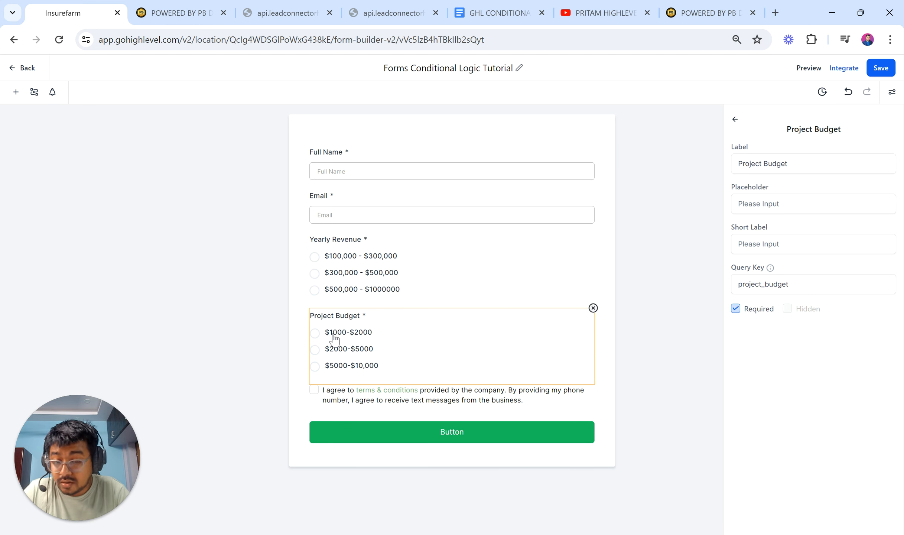
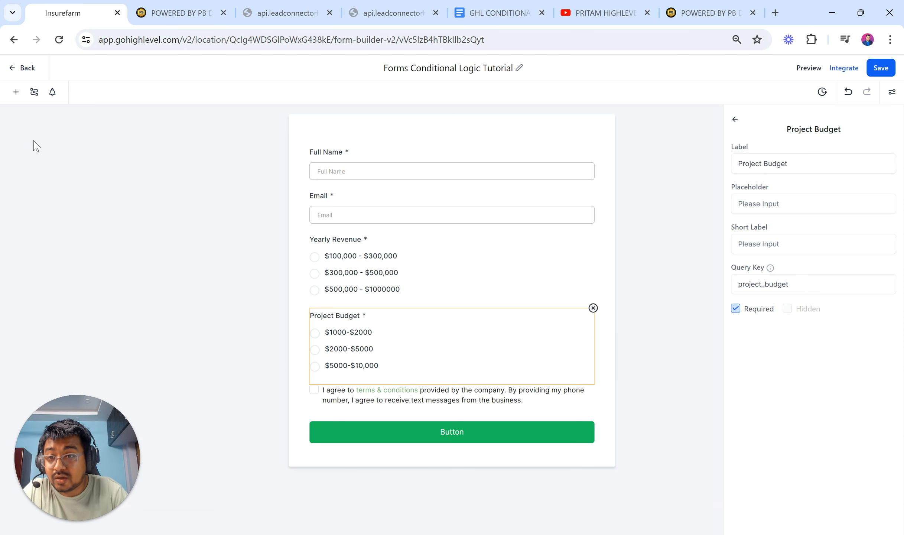
Delete the existing Disqualify Lead and Redirect to URL conditions from the form's conditional logic
{"action": "left_click", "coordinate": [34, 92]}
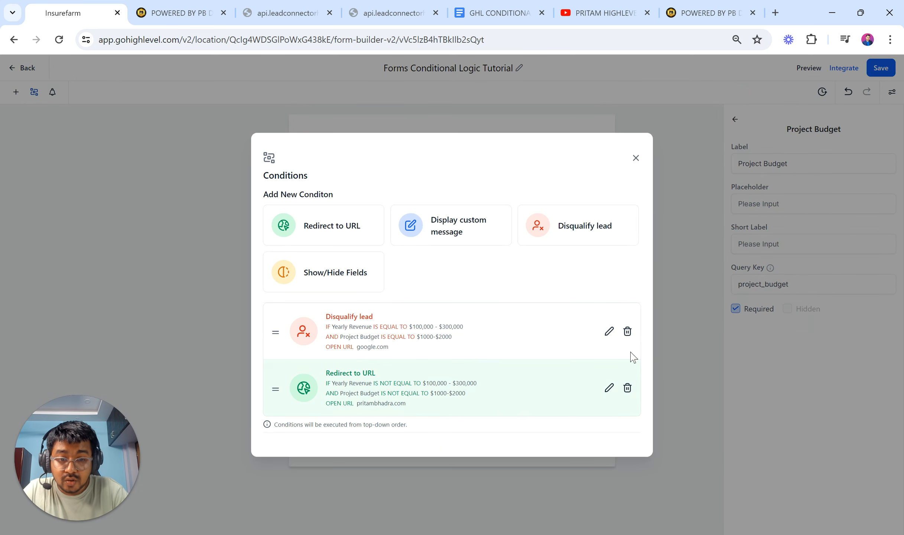
{"action": "left_click", "coordinate": [627, 332]}
{"action": "left_click", "coordinate": [565, 324]}
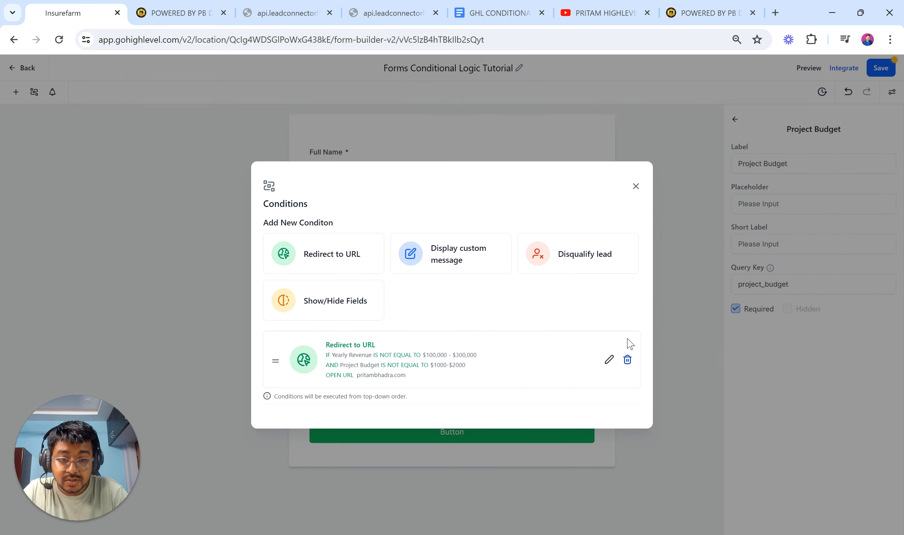
{"action": "left_click", "coordinate": [631, 362]}
{"action": "left_click", "coordinate": [546, 329]}
Start a Show/Hide Fields condition where Yearly Revenue Is Equal To $100,000 - $300,000
{"action": "left_click_drag", "start_coordinate": [345, 289], "coordinate": [333, 240]}
{"action": "left_click", "coordinate": [333, 242]}
{"action": "left_click", "coordinate": [326, 227]}
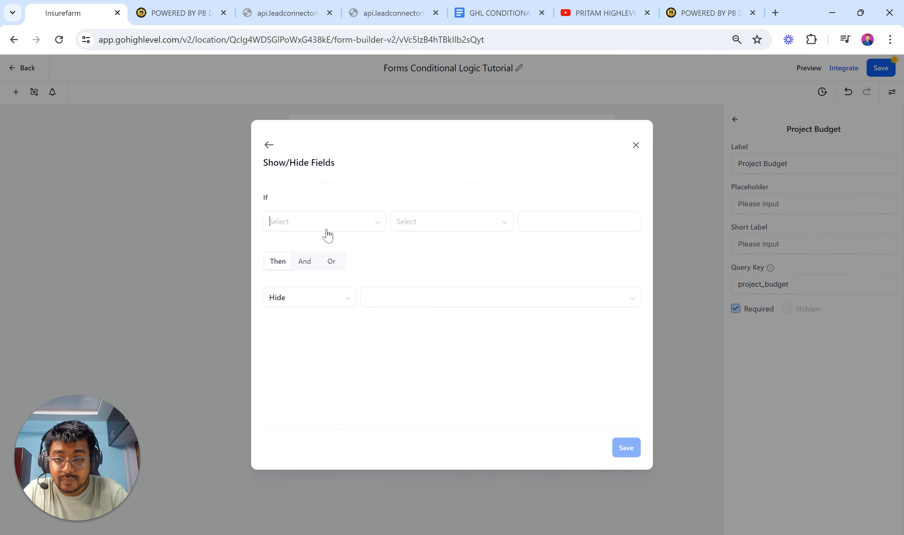
{"action": "left_click", "coordinate": [313, 282]}
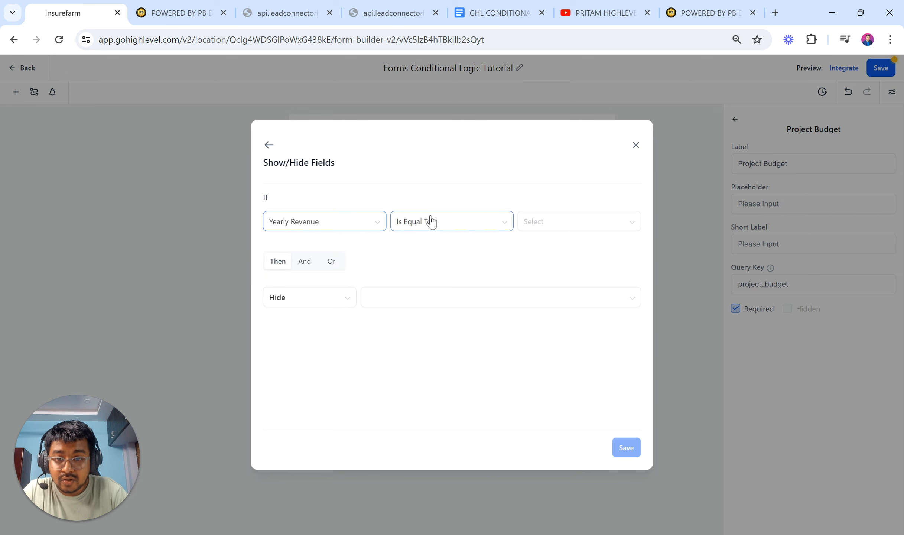
{"action": "left_click", "coordinate": [536, 224]}
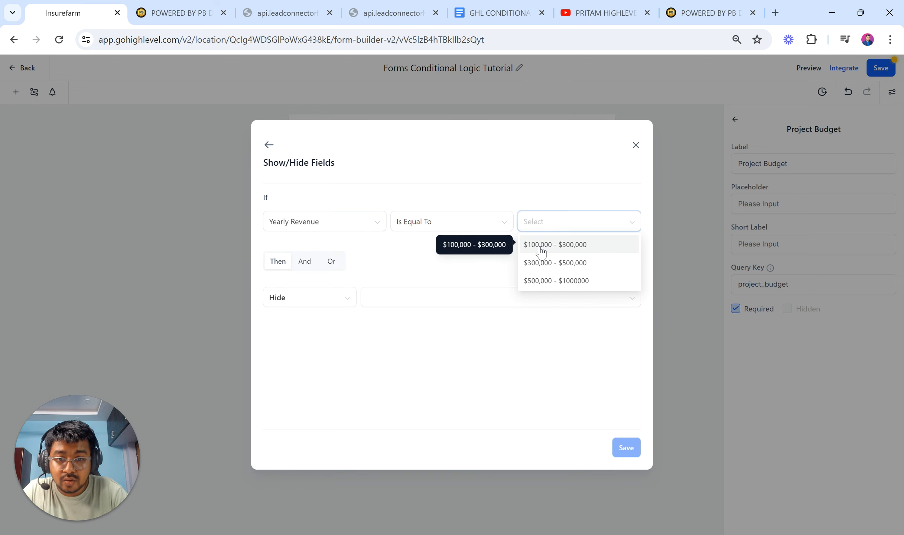
{"action": "left_click", "coordinate": [540, 249]}
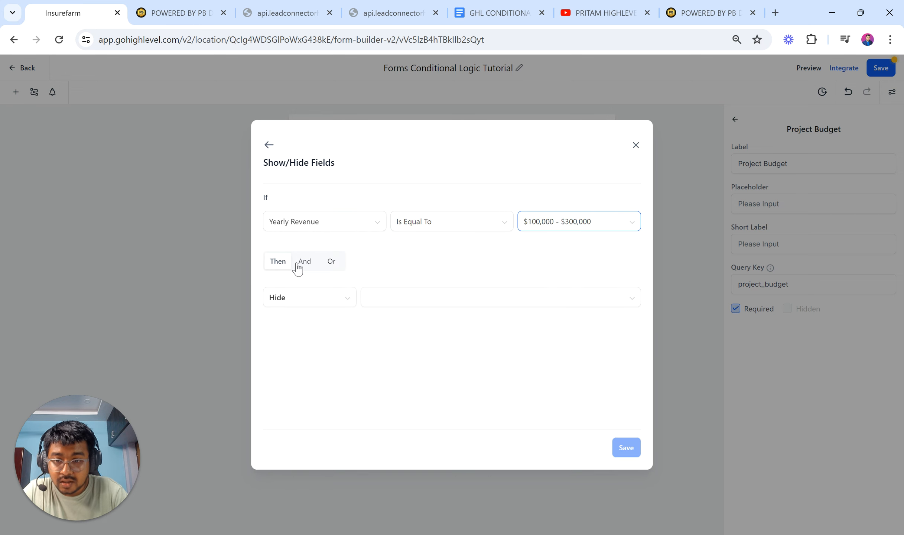
Set the condition's action to show the Project Budget field
{"action": "left_click", "coordinate": [335, 304]}
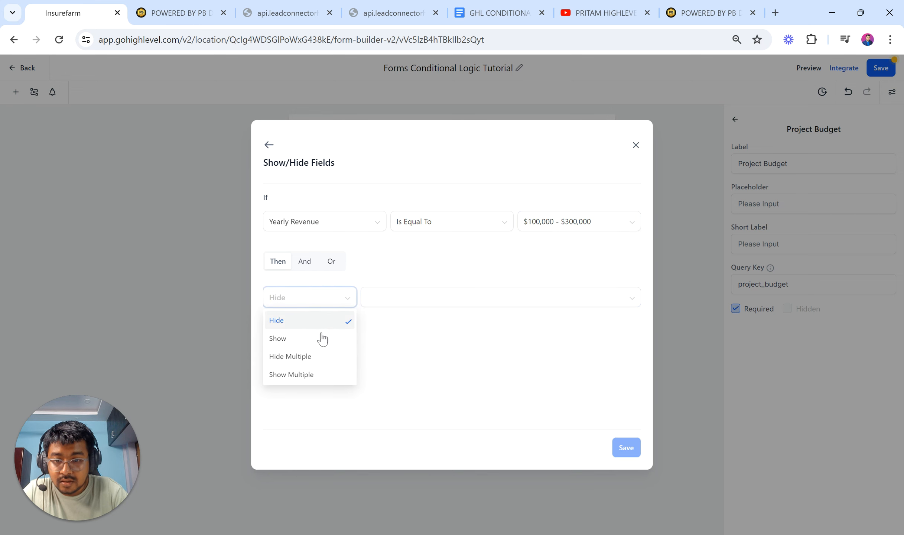
{"action": "left_click", "coordinate": [320, 343]}
{"action": "left_click", "coordinate": [418, 297]}
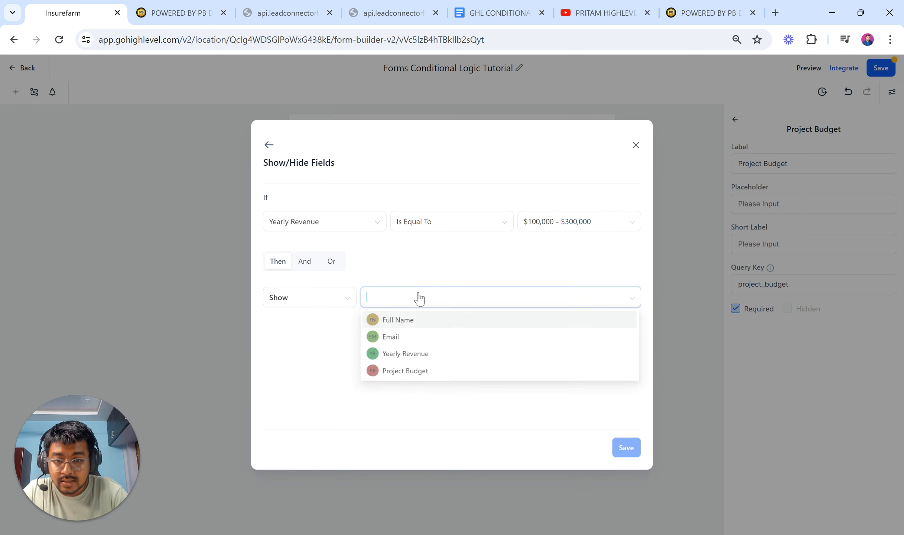
{"action": "left_click", "coordinate": [420, 372]}
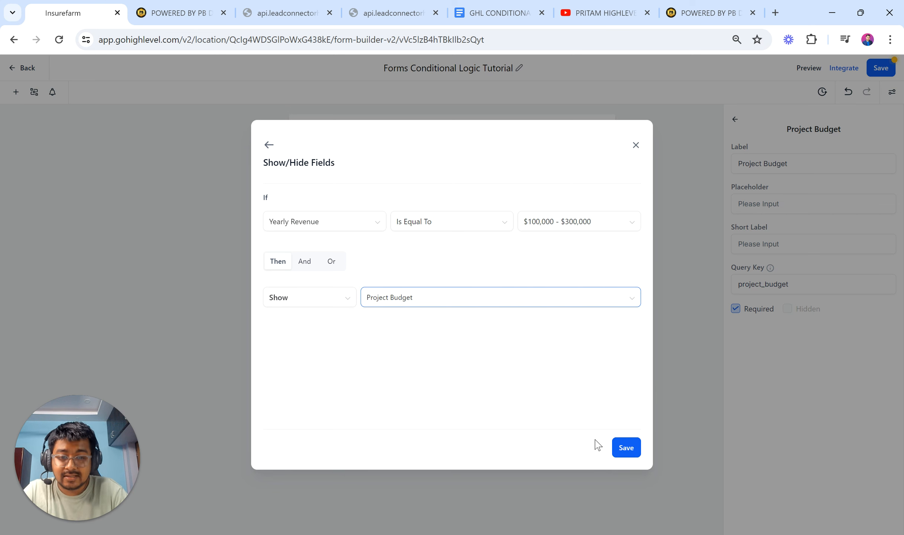
Set the condition's action to hide the Project Budget field, save it and close the conditions dialog
{"action": "left_click", "coordinate": [405, 297]}
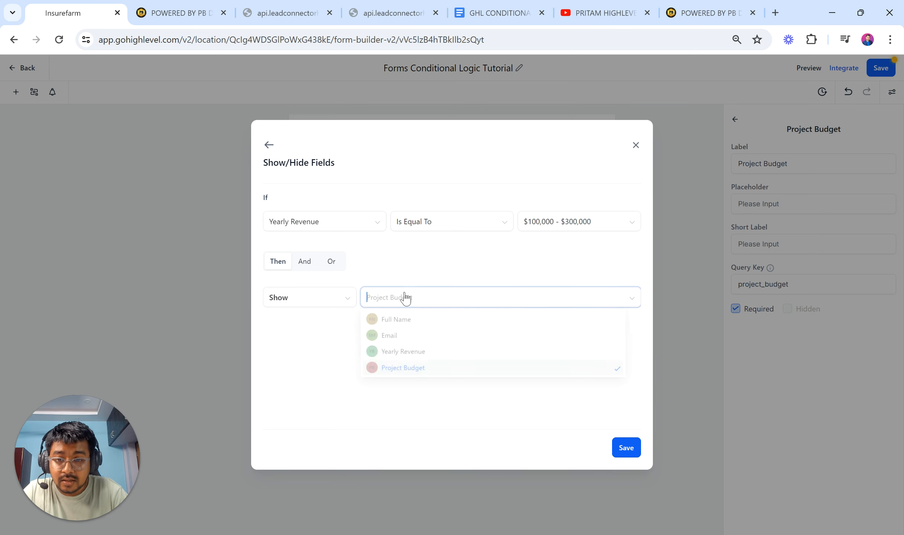
{"action": "left_click", "coordinate": [312, 299]}
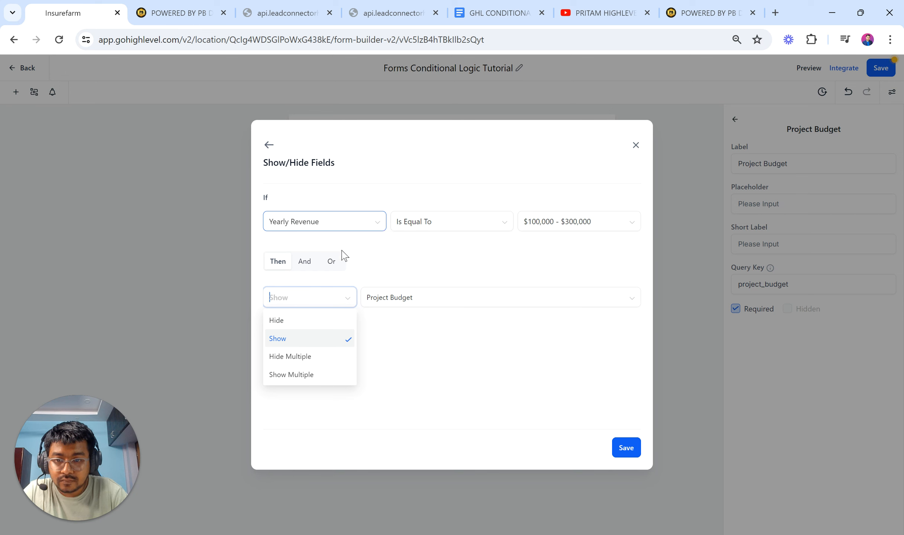
{"action": "left_click", "coordinate": [317, 320]}
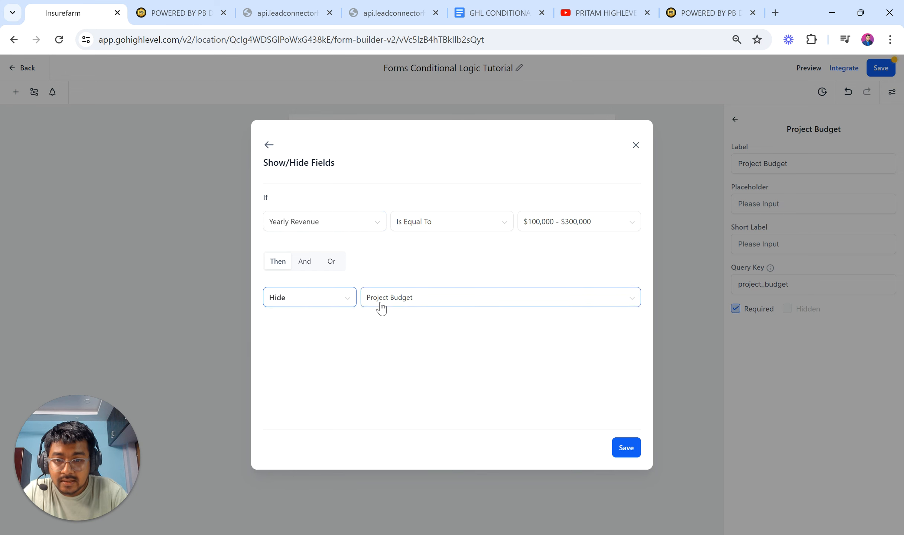
{"action": "left_click", "coordinate": [379, 299]}
{"action": "left_click", "coordinate": [395, 370]}
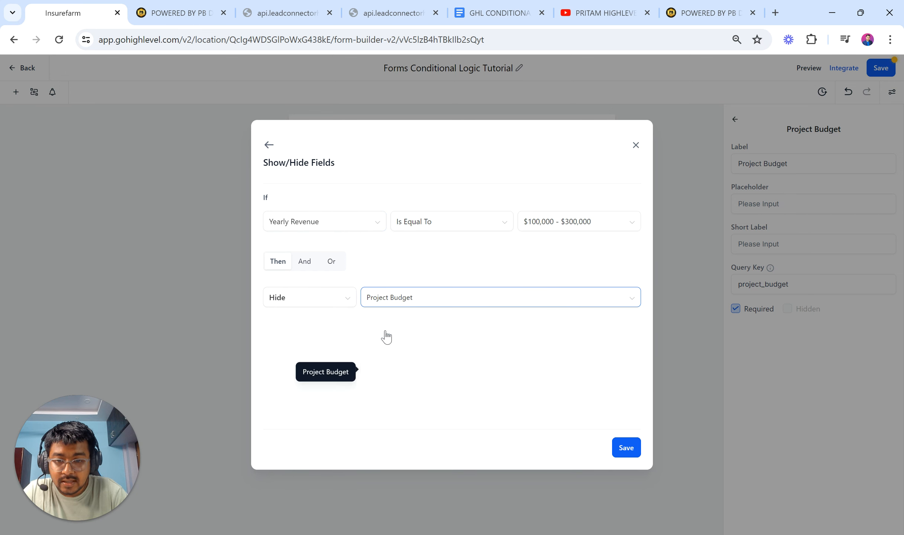
{"action": "left_click", "coordinate": [623, 452]}
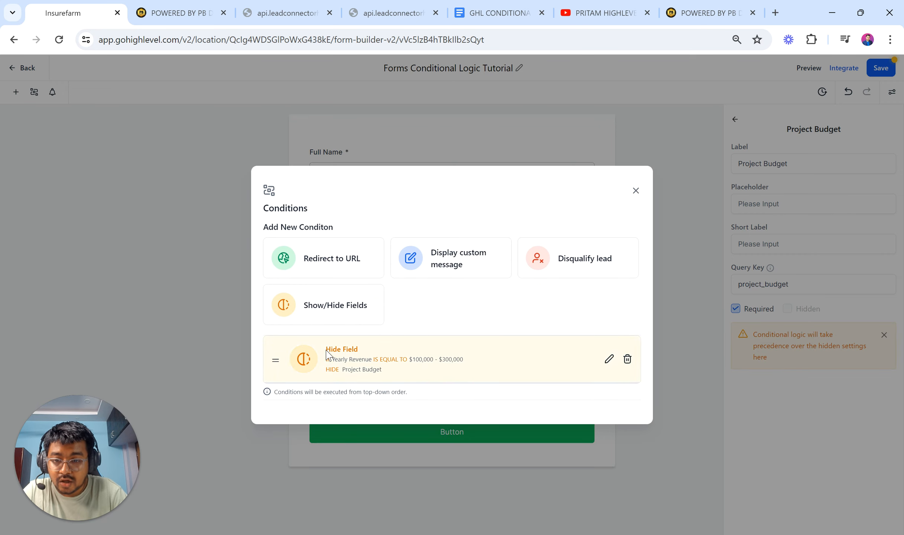
{"action": "left_click", "coordinate": [209, 414]}
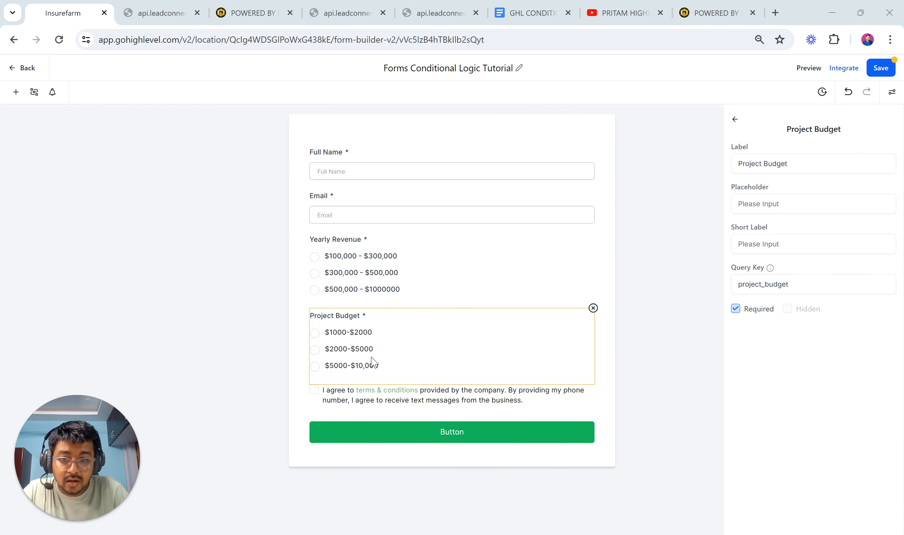
Make the Project Budget field not required and set it to Hidden
{"action": "left_click", "coordinate": [736, 312]}
{"action": "left_click", "coordinate": [787, 309]}
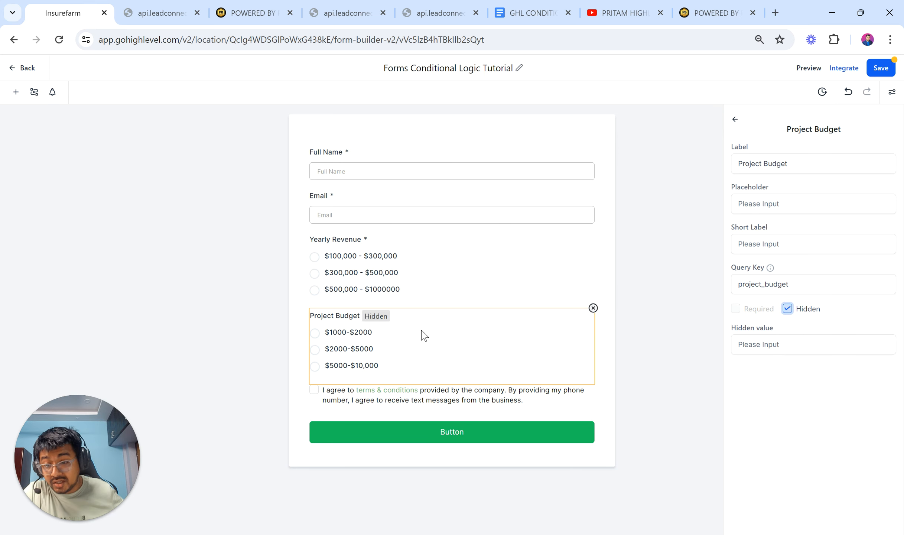
{"action": "left_click", "coordinate": [382, 269]}
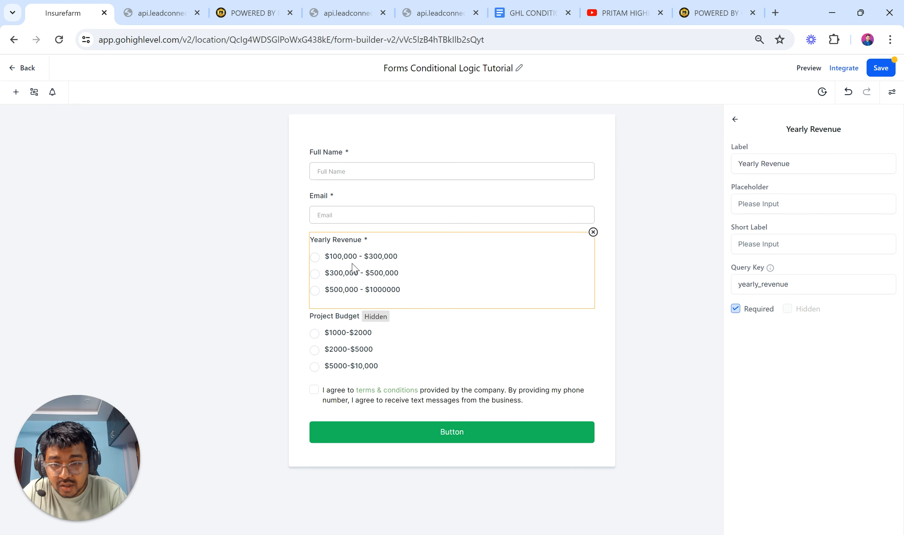
{"action": "left_click", "coordinate": [363, 361]}
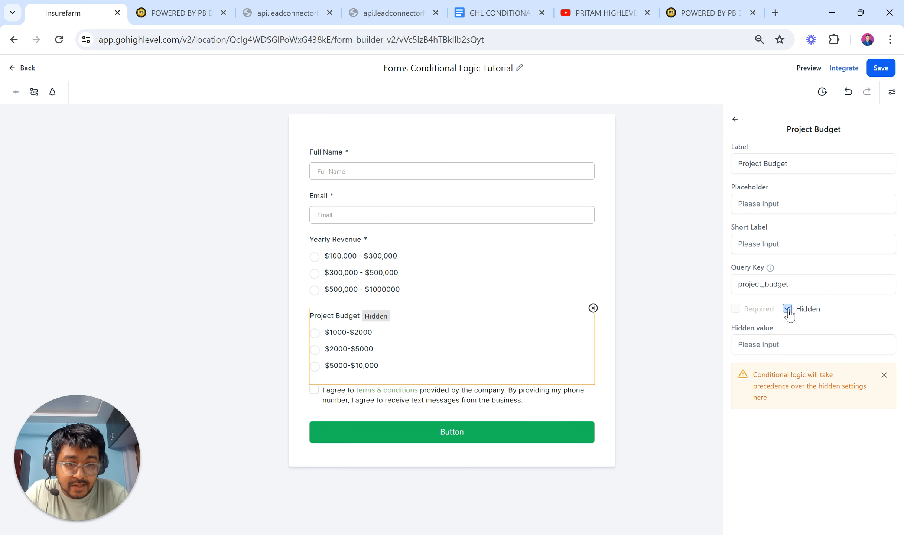
Delete the existing Show Field condition for Project Budget from the form's conditional logic
{"action": "left_click", "coordinate": [34, 92]}
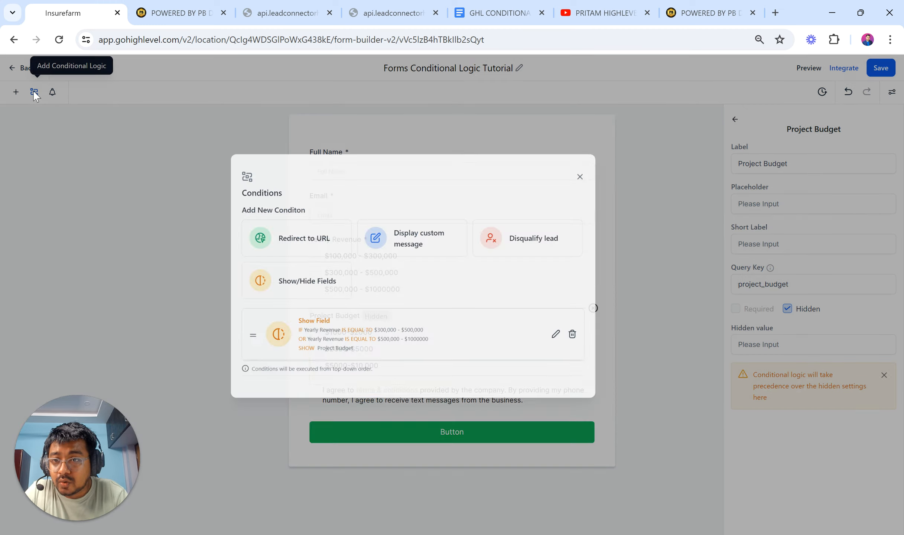
{"action": "left_click", "coordinate": [628, 360]}
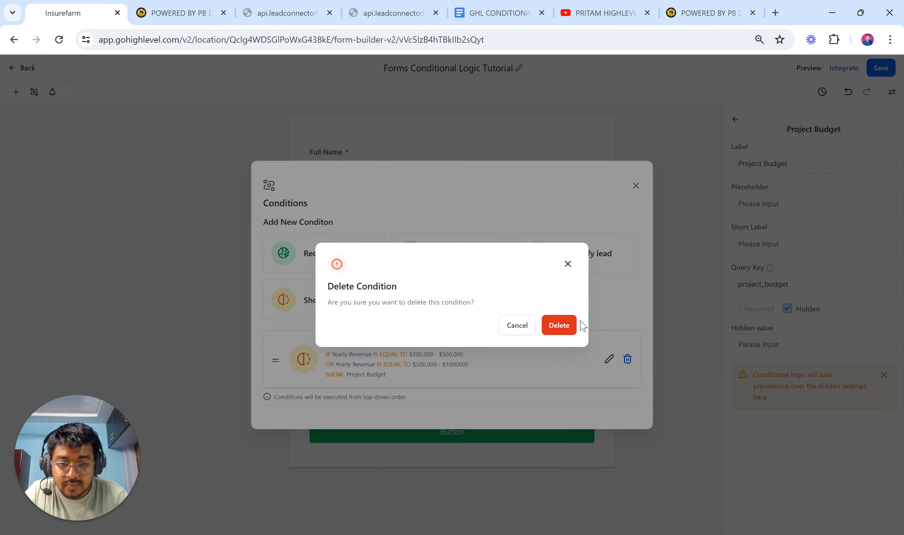
{"action": "left_click", "coordinate": [569, 326]}
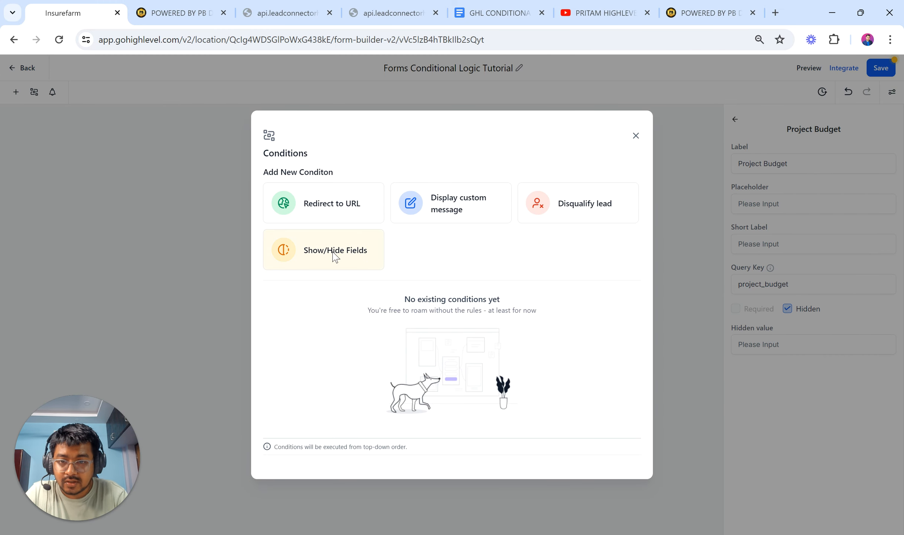
Start a new Show/Hide Fields condition where Yearly Revenue Is Equal To $300,000 - $500,000
{"action": "left_click", "coordinate": [335, 256]}
{"action": "left_click", "coordinate": [332, 226]}
{"action": "left_click", "coordinate": [322, 282]}
{"action": "left_click", "coordinate": [433, 222]}
{"action": "left_click", "coordinate": [529, 224]}
{"action": "left_click", "coordinate": [543, 263]}
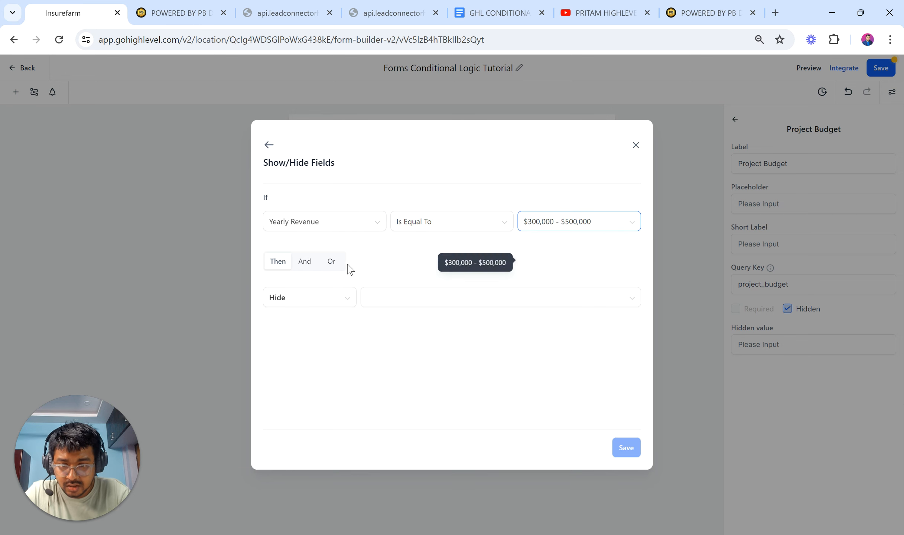
Add an Or rule to the condition where Yearly Revenue Is Equal To $500,000 - $1000000
{"action": "left_click", "coordinate": [335, 262]}
{"action": "left_click", "coordinate": [315, 290]}
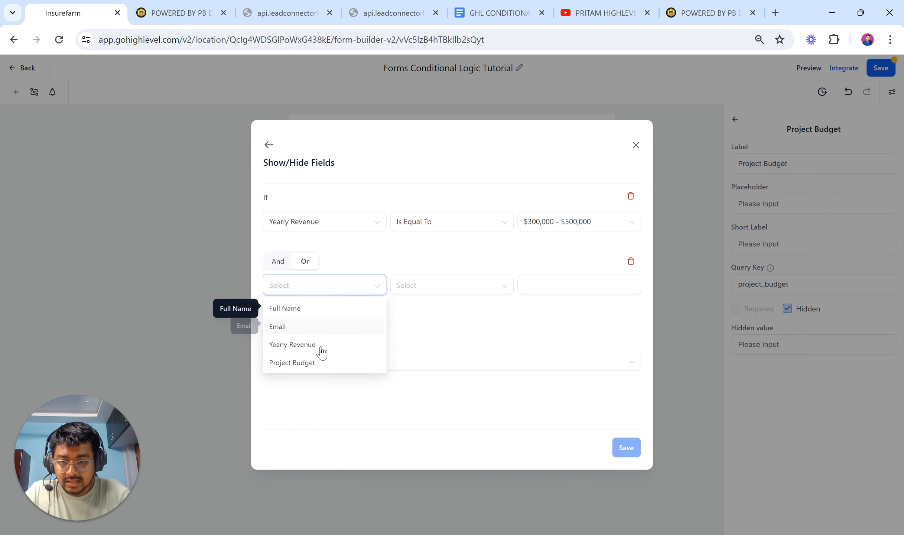
{"action": "left_click", "coordinate": [320, 346]}
{"action": "left_click", "coordinate": [555, 284]}
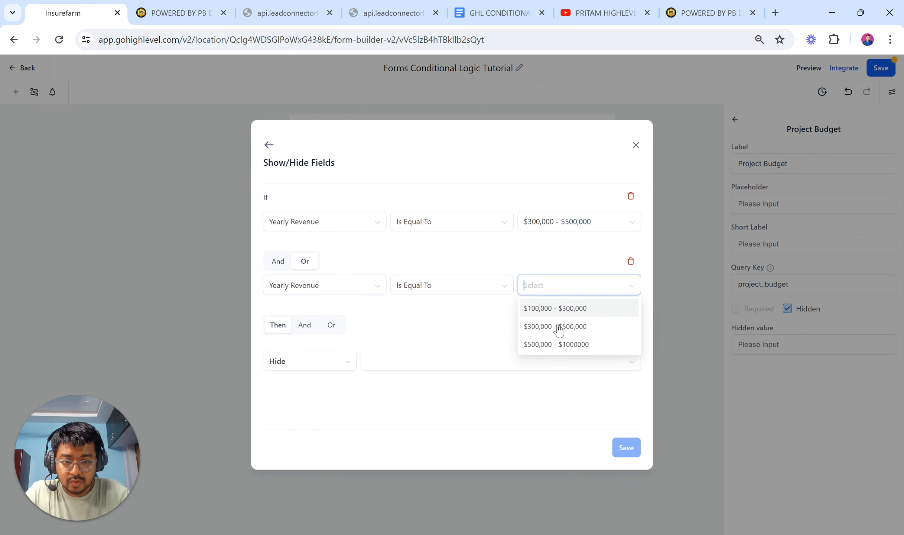
{"action": "left_click", "coordinate": [557, 345]}
Set the condition's action to show the Project Budget field, save the condition and save the form
{"action": "left_click", "coordinate": [314, 370]}
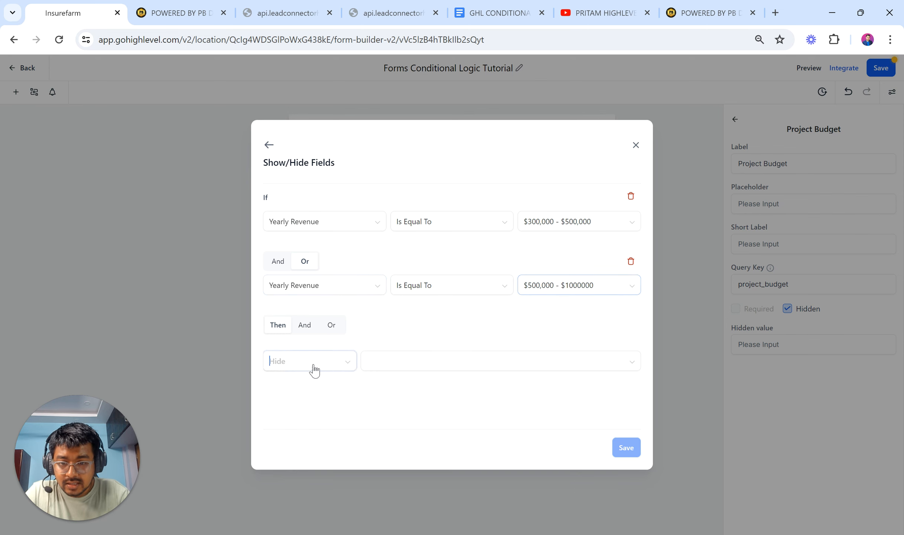
{"action": "left_click", "coordinate": [307, 402]}
{"action": "left_click", "coordinate": [424, 363]}
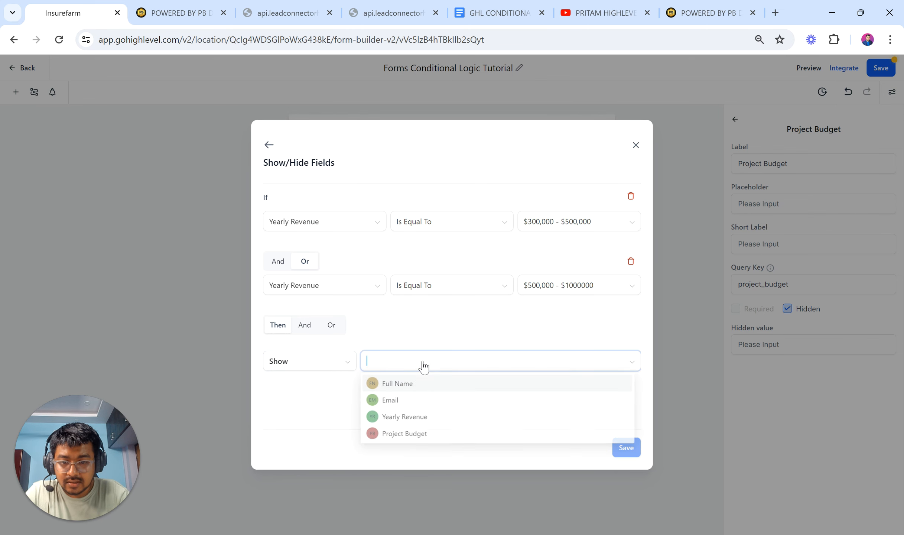
{"action": "left_click", "coordinate": [422, 433]}
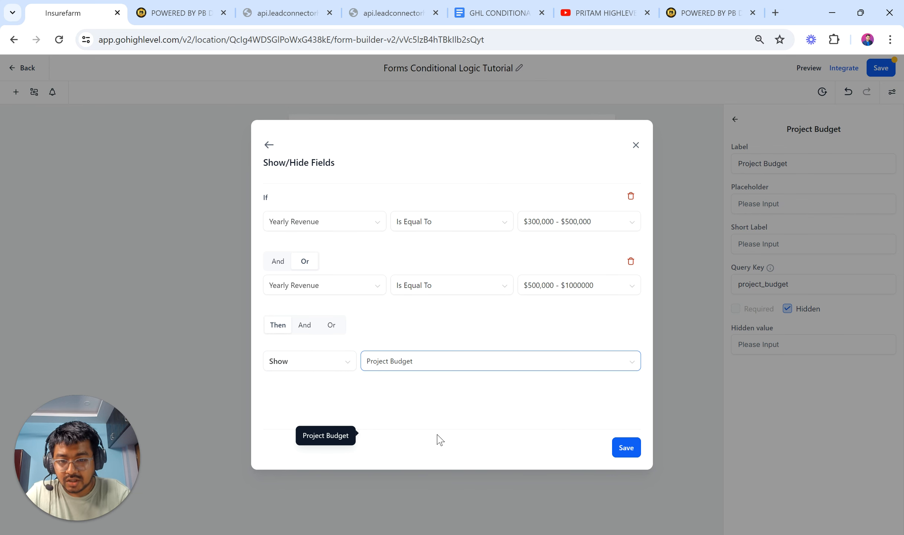
{"action": "left_click", "coordinate": [625, 448]}
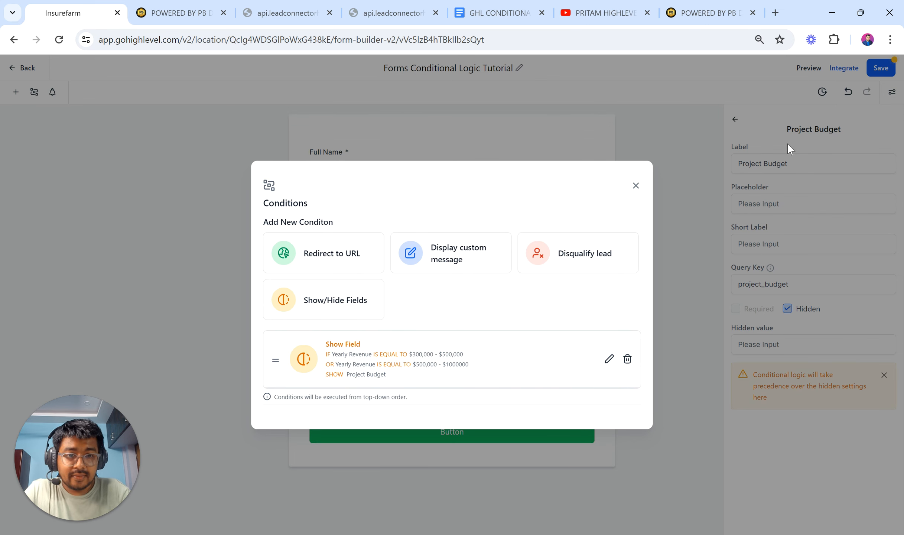
{"action": "left_click", "coordinate": [636, 185]}
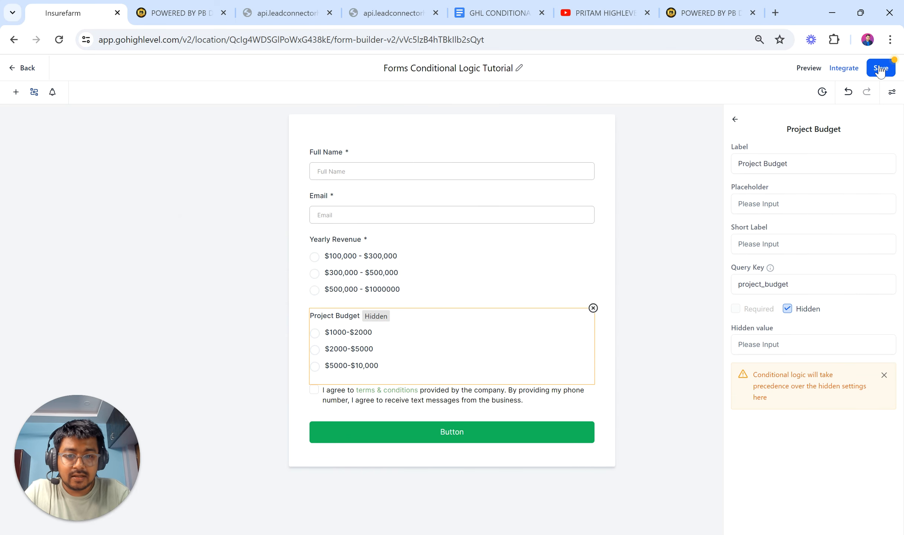
{"action": "left_click", "coordinate": [880, 68]}
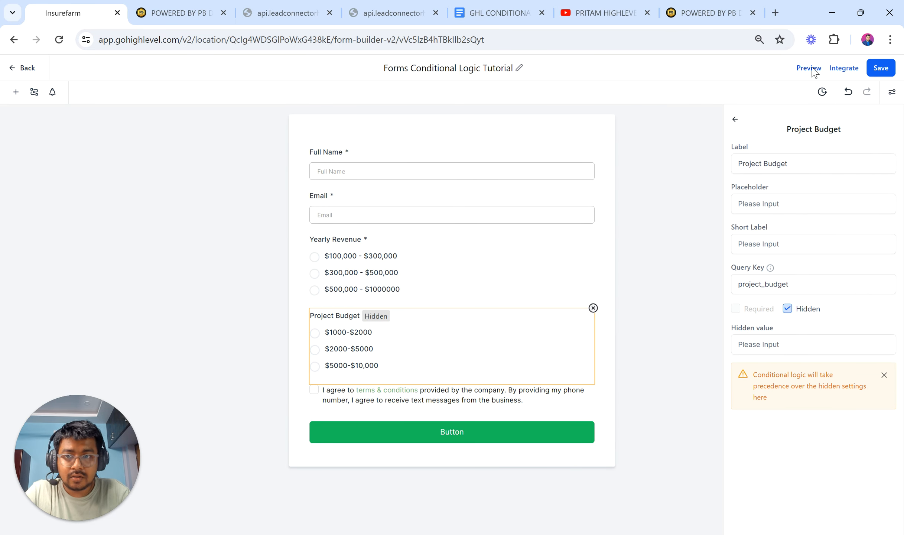
Open the form preview, review the Show Field condition's rules in the builder and return to the preview
{"action": "left_click", "coordinate": [809, 68]}
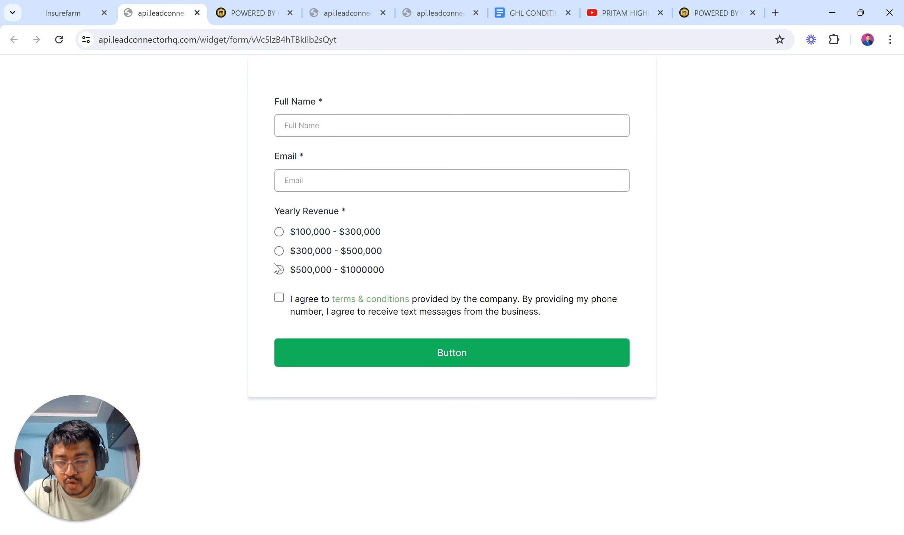
{"action": "left_click", "coordinate": [96, 6]}
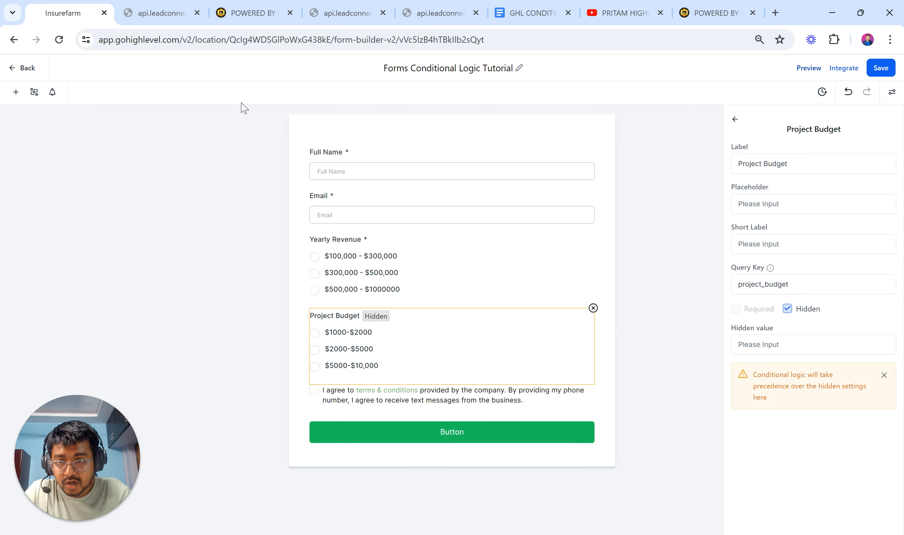
{"action": "left_click", "coordinate": [36, 92]}
{"action": "left_click", "coordinate": [607, 359]}
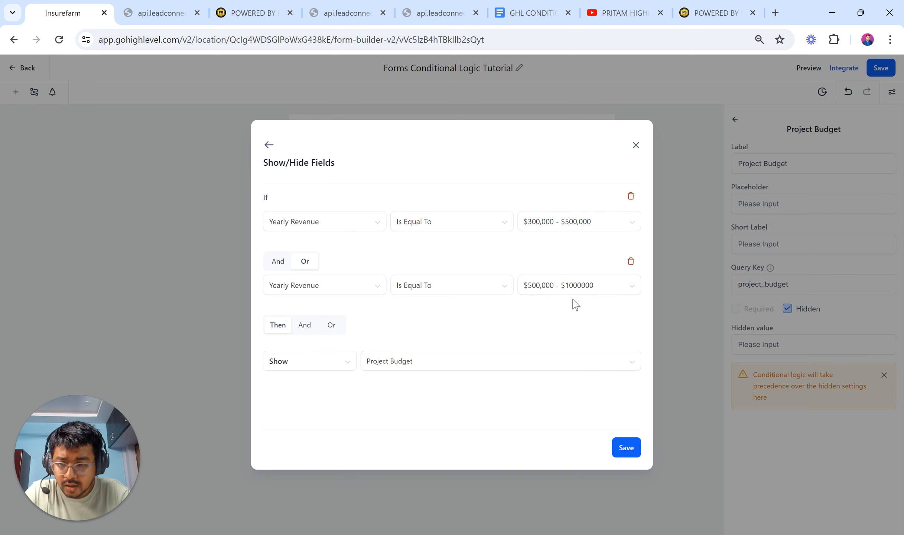
{"action": "left_click", "coordinate": [188, 3]}
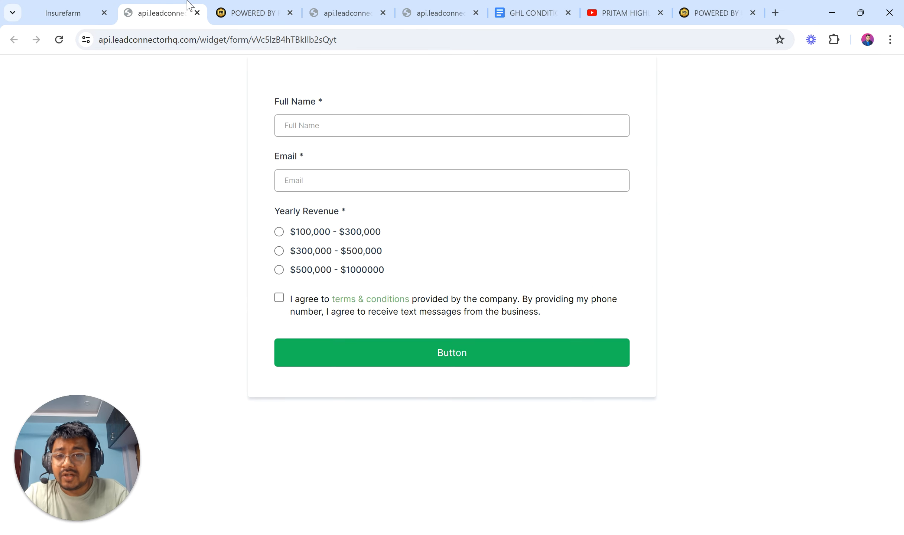
Fill in the full name and email address in the form preview
{"action": "left_click", "coordinate": [329, 118]}
{"action": "left_click", "coordinate": [388, 158]}
{"action": "left_click", "coordinate": [342, 189]}
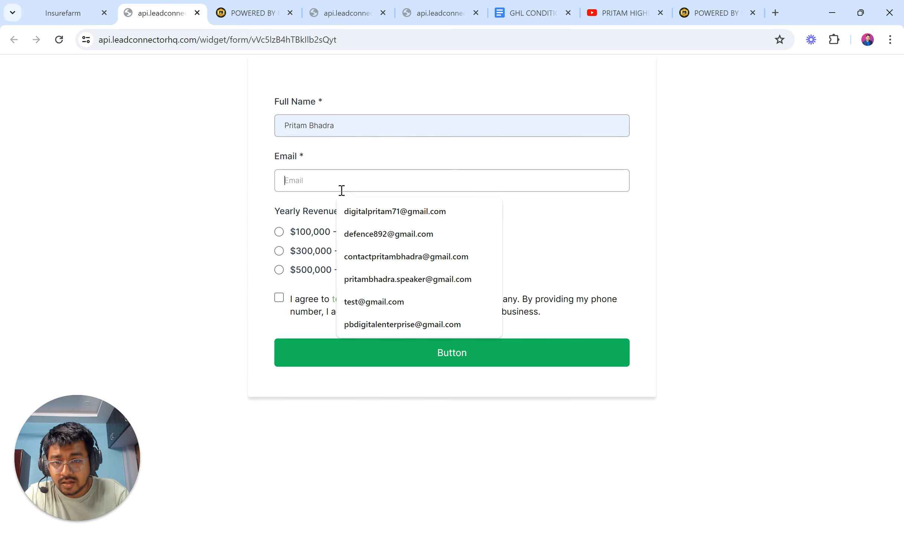
{"action": "left_click", "coordinate": [373, 233]}
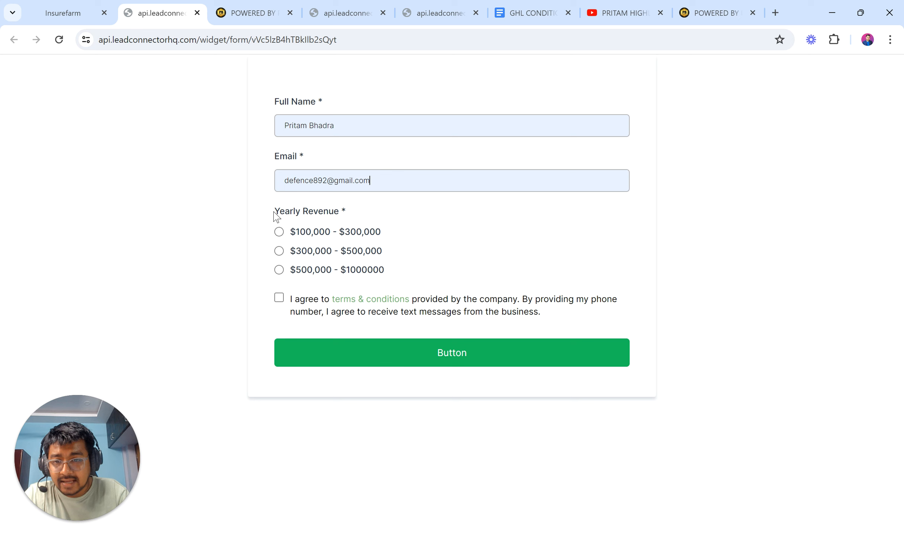
Test the Project Budget logic by selecting each Yearly Revenue option in turn, ending on $100,000 - $300,000
{"action": "left_click_drag", "start_coordinate": [275, 216], "coordinate": [358, 216]}
{"action": "left_click", "coordinate": [357, 216]}
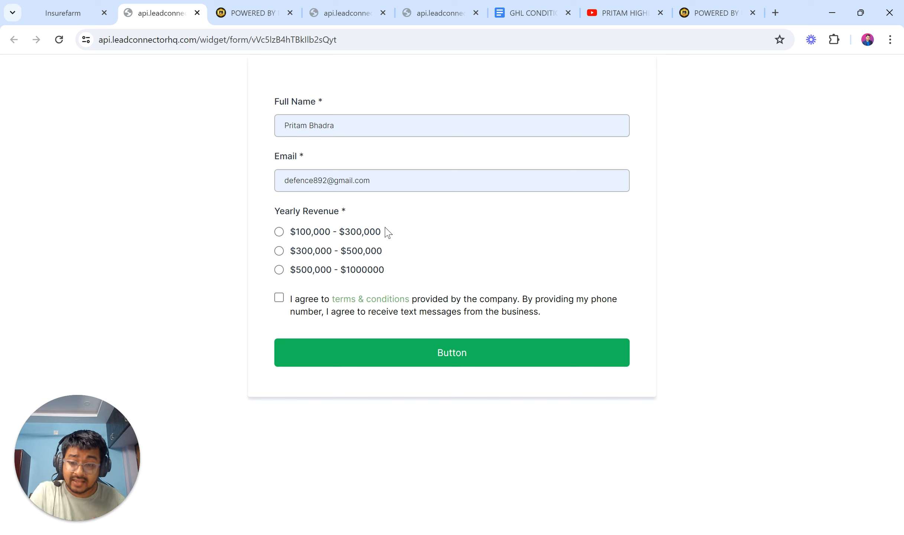
{"action": "left_click", "coordinate": [279, 232]}
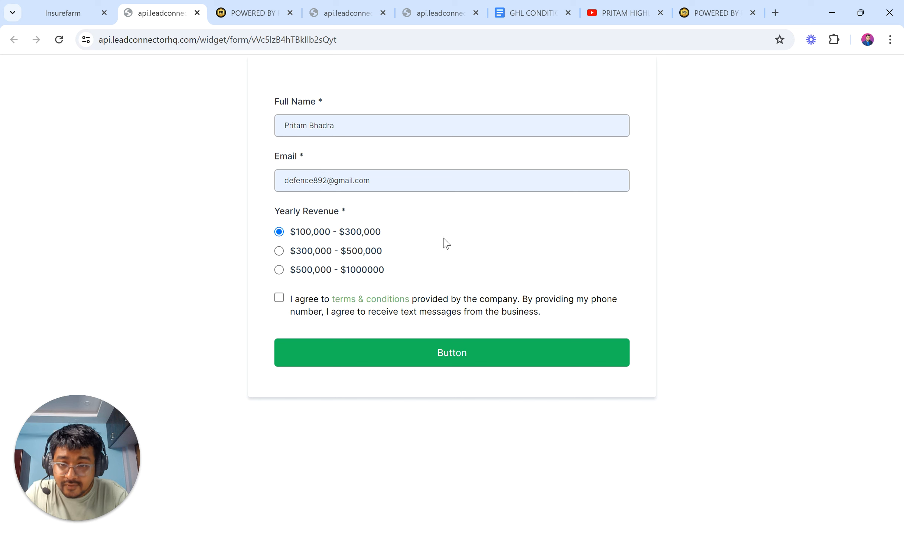
{"action": "left_click", "coordinate": [279, 252]}
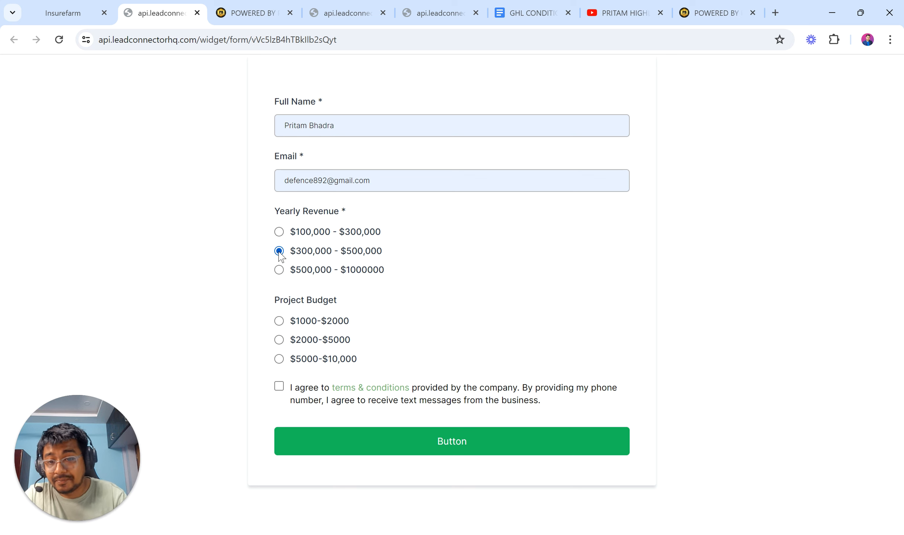
{"action": "left_click", "coordinate": [280, 274]}
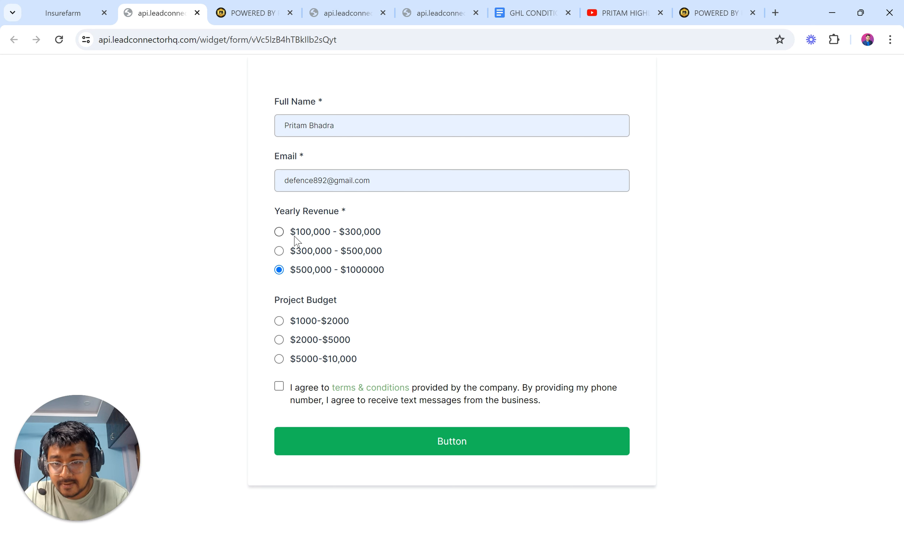
{"action": "left_click", "coordinate": [279, 232]}
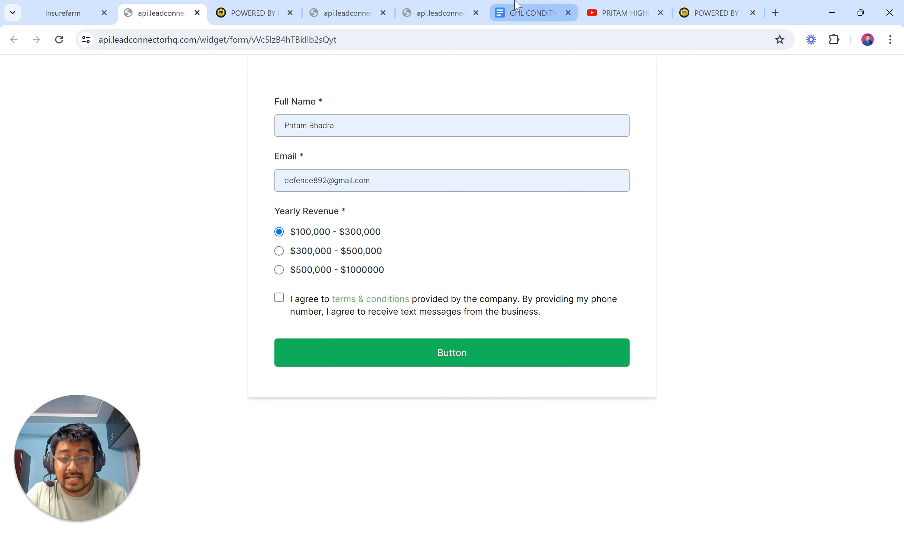
Switch to the Google Docs checklist and add a green-highlighted DONE below the Logic 4 use case
{"action": "left_click", "coordinate": [533, 12]}
{"action": "scroll", "coordinate": [386, 277], "scroll_direction": "up", "scroll_amount": 5}
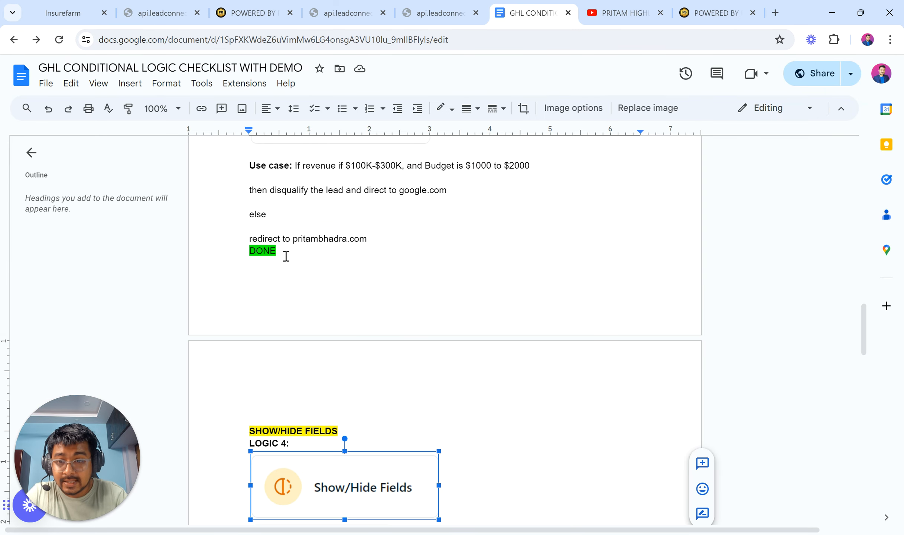
{"action": "left_click", "coordinate": [248, 252]}
{"action": "scroll", "coordinate": [424, 383], "scroll_direction": "down", "scroll_amount": 6}
{"action": "left_click", "coordinate": [516, 365]}
{"action": "key", "text": "Return"}
{"action": "type", "text": "DONE"}
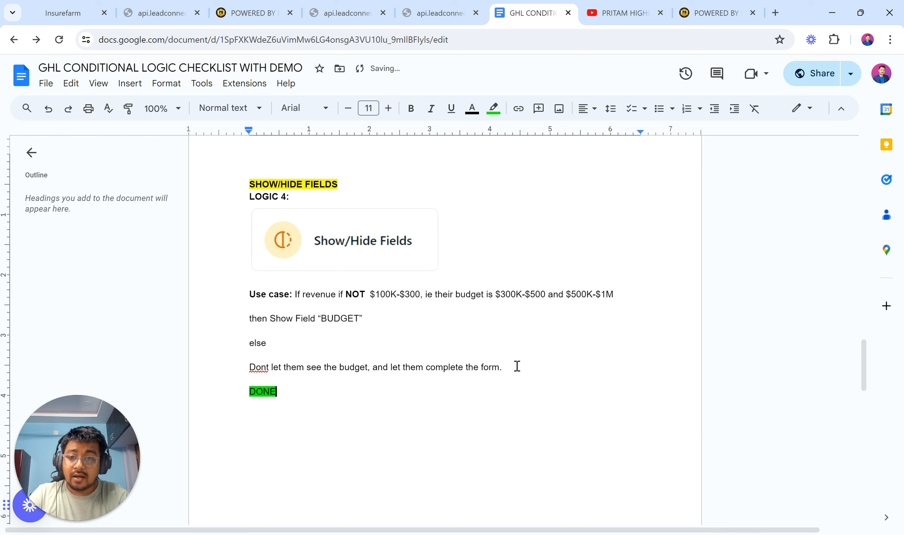
Review the checklist document from its title through to the creator section on the last page
{"action": "scroll", "coordinate": [452, 407], "scroll_direction": "up", "scroll_amount": 20}
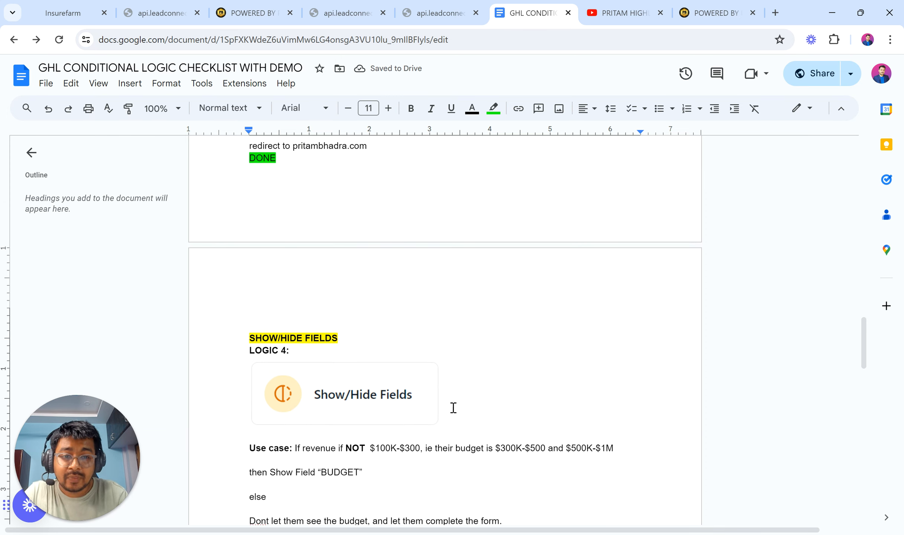
{"action": "scroll", "coordinate": [452, 407], "scroll_direction": "down", "scroll_amount": 14}
{"action": "scroll", "coordinate": [452, 408], "scroll_direction": "up", "scroll_amount": 14}
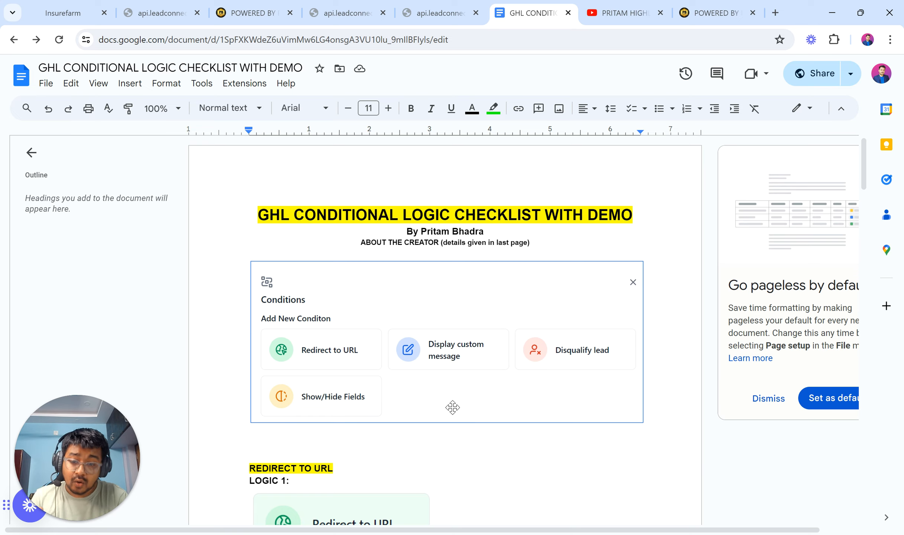
{"action": "scroll", "coordinate": [453, 407], "scroll_direction": "down", "scroll_amount": 20}
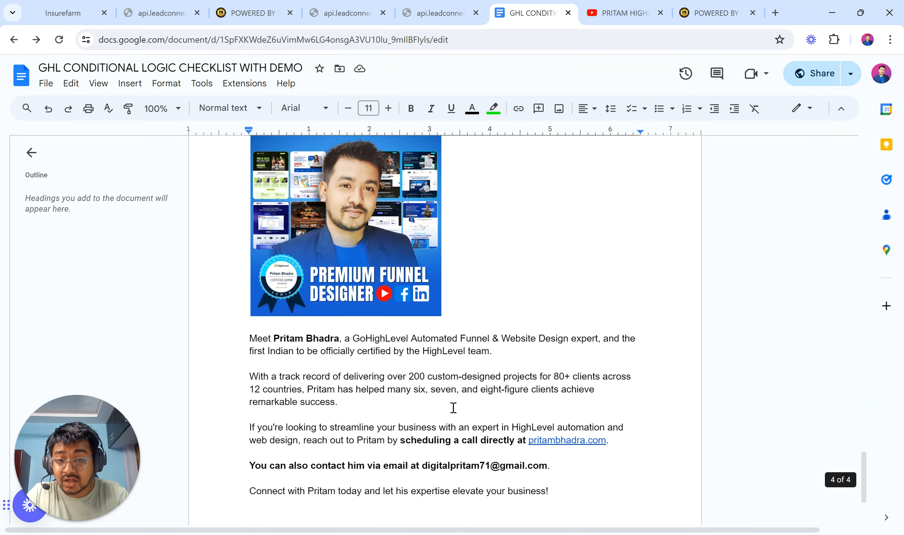
{"action": "scroll", "coordinate": [453, 408], "scroll_direction": "down", "scroll_amount": 2}
Switch to the PB Digital website, browse its tutorials and funnel portfolio, and return to the hero section
{"action": "left_click", "coordinate": [704, 20]}
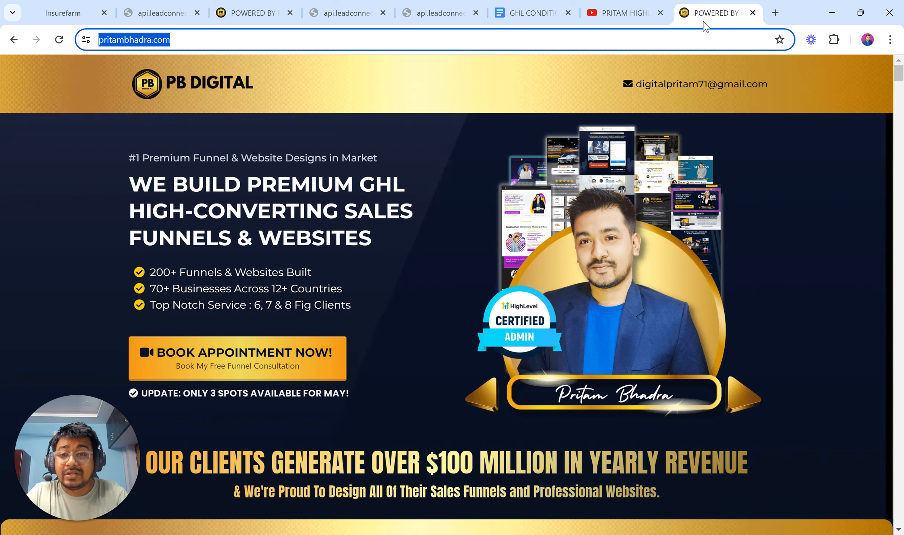
{"action": "left_click", "coordinate": [393, 204]}
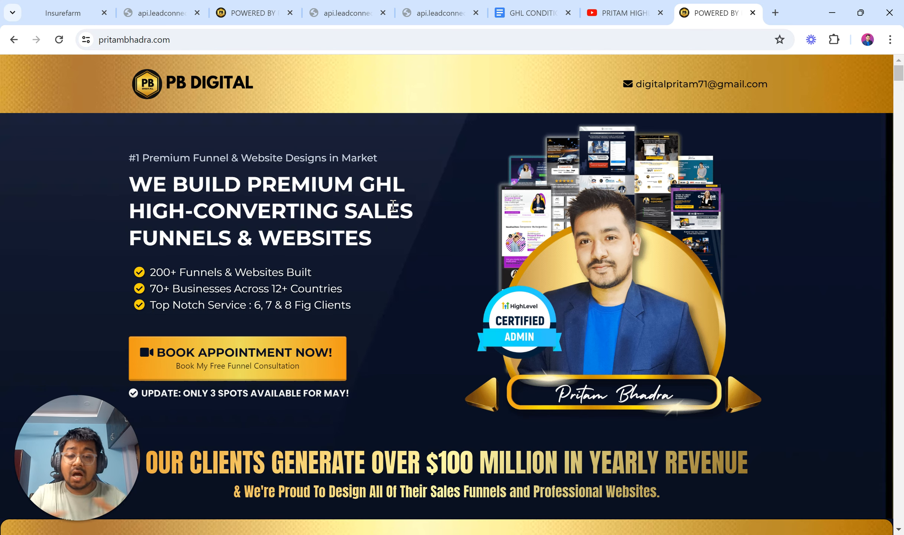
{"action": "scroll", "coordinate": [393, 205], "scroll_direction": "down", "scroll_amount": 20}
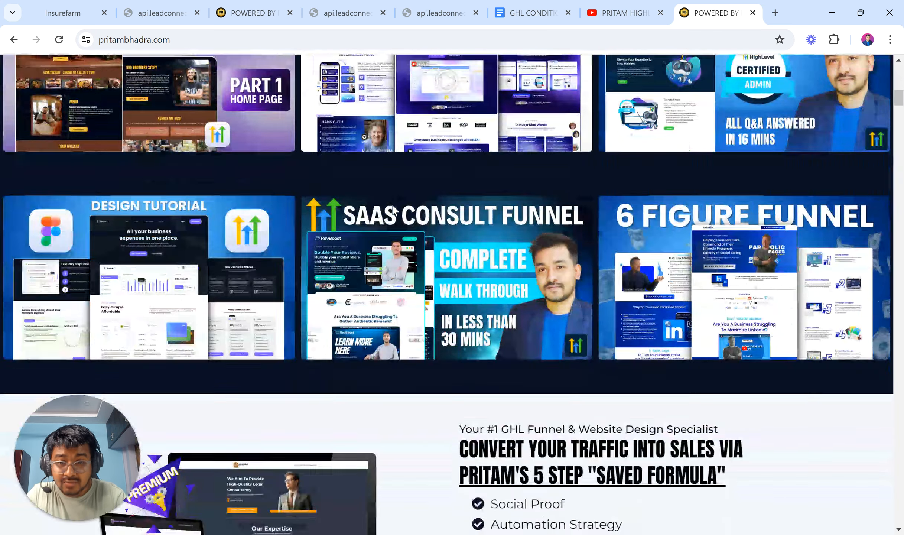
{"action": "scroll", "coordinate": [393, 205], "scroll_direction": "down", "scroll_amount": 20}
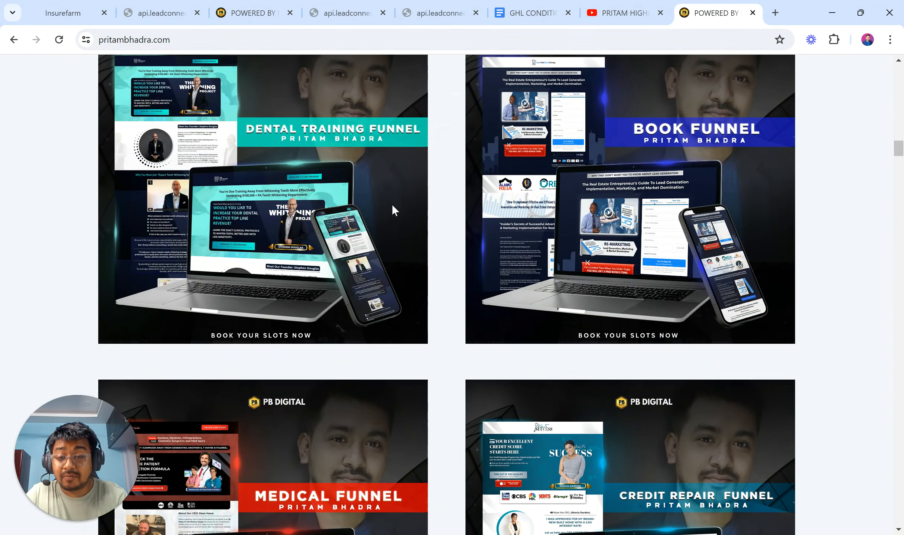
{"action": "scroll", "coordinate": [392, 206], "scroll_direction": "down", "scroll_amount": 12}
{"action": "scroll", "coordinate": [394, 210], "scroll_direction": "down", "scroll_amount": 3}
{"action": "scroll", "coordinate": [395, 210], "scroll_direction": "up", "scroll_amount": 20}
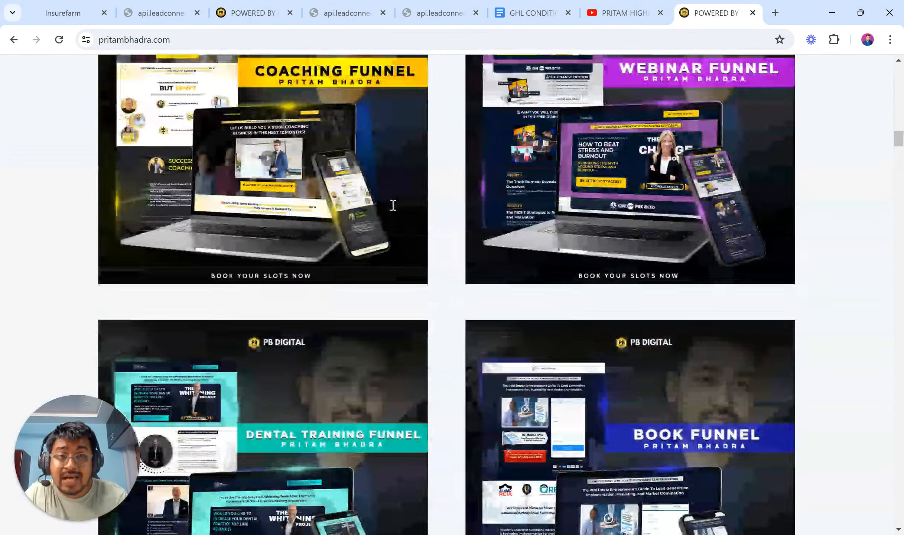
{"action": "scroll", "coordinate": [395, 210], "scroll_direction": "up", "scroll_amount": 20}
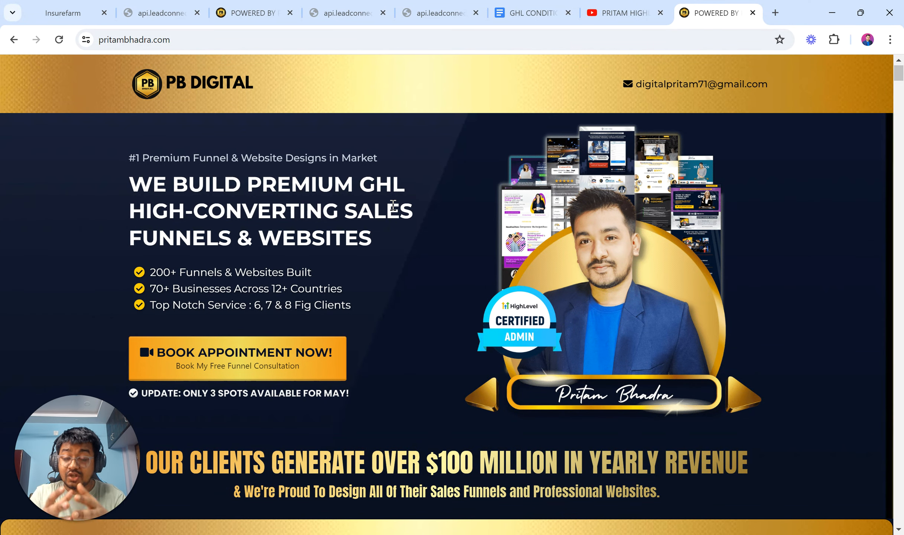
Switch to the YouTube channel's videos page and view its banner and latest uploads
{"action": "left_click", "coordinate": [624, 12]}
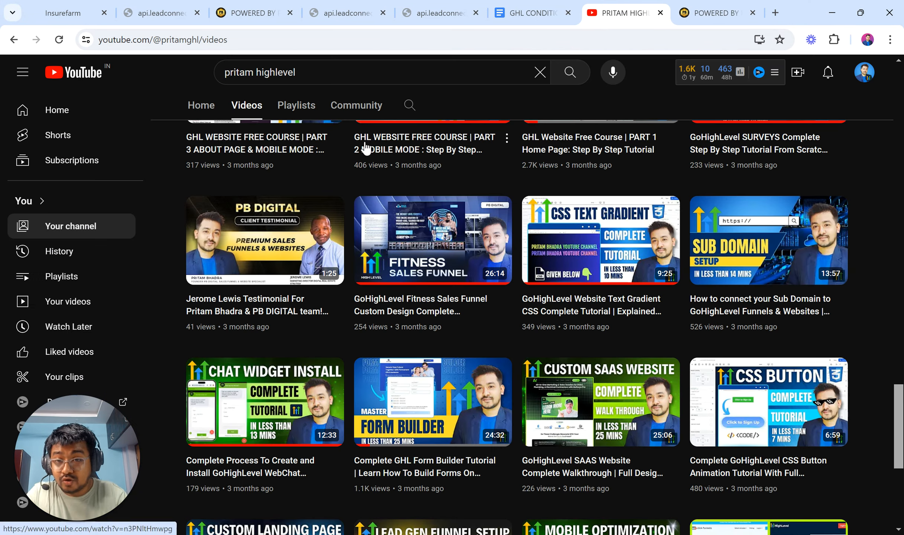
{"action": "scroll", "coordinate": [366, 148], "scroll_direction": "up", "scroll_amount": 10}
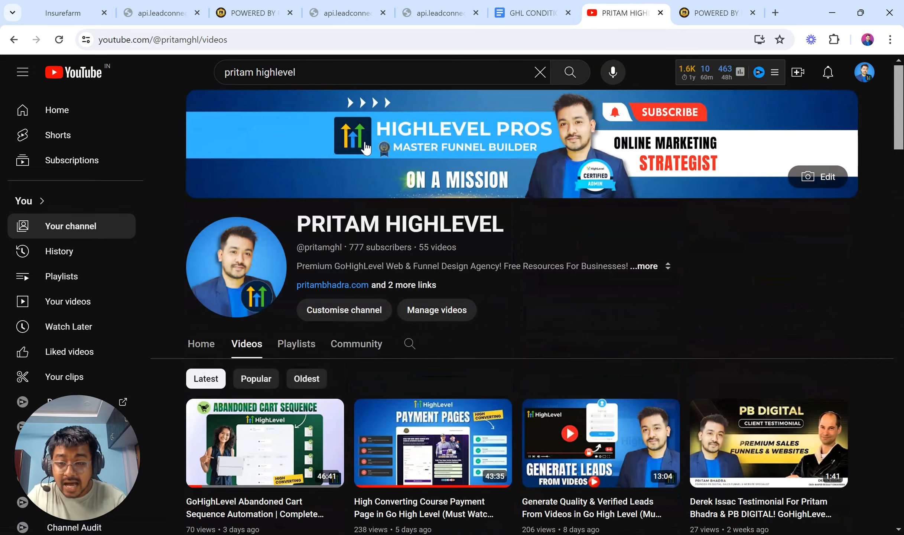